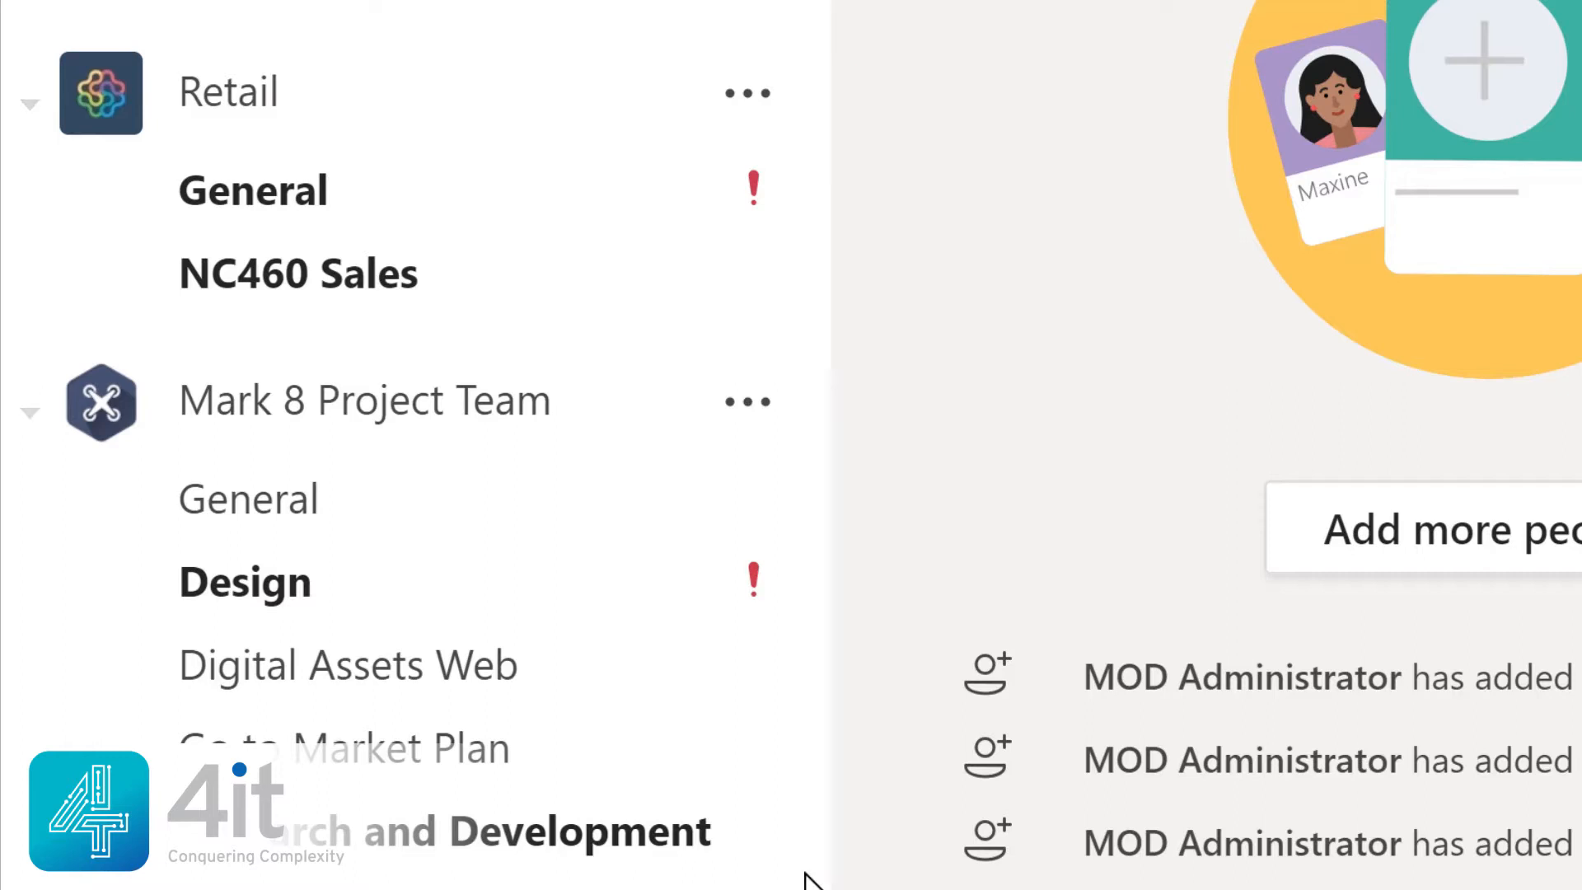
# Open the Monthly Reports channel of the Sales and Marketing team
pyautogui.scroll(-3, 808, 874)
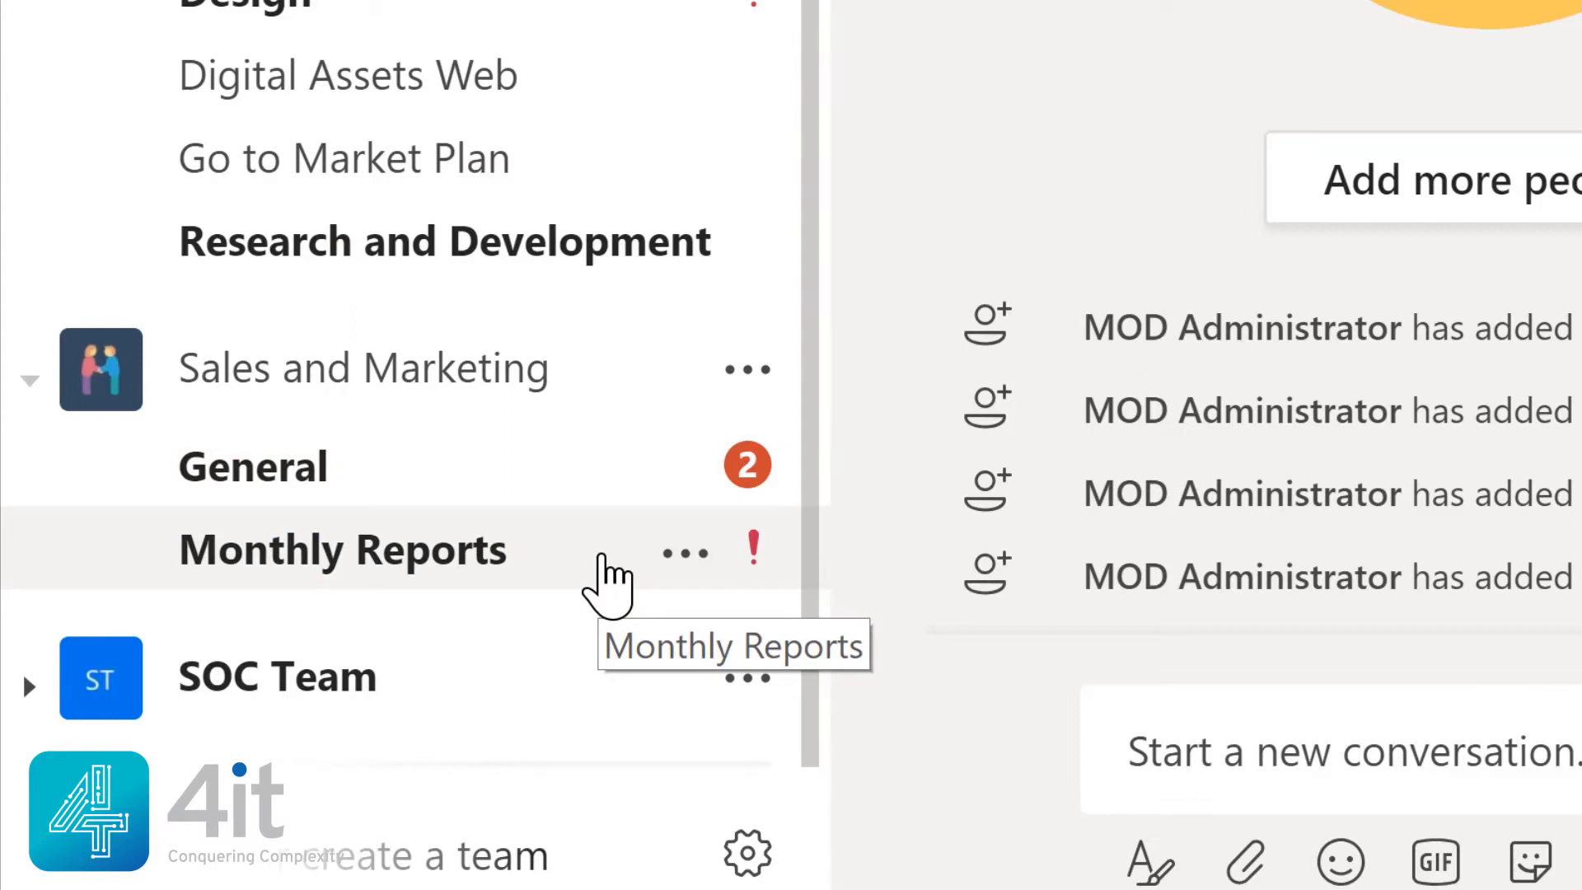
pyautogui.click(608, 576)
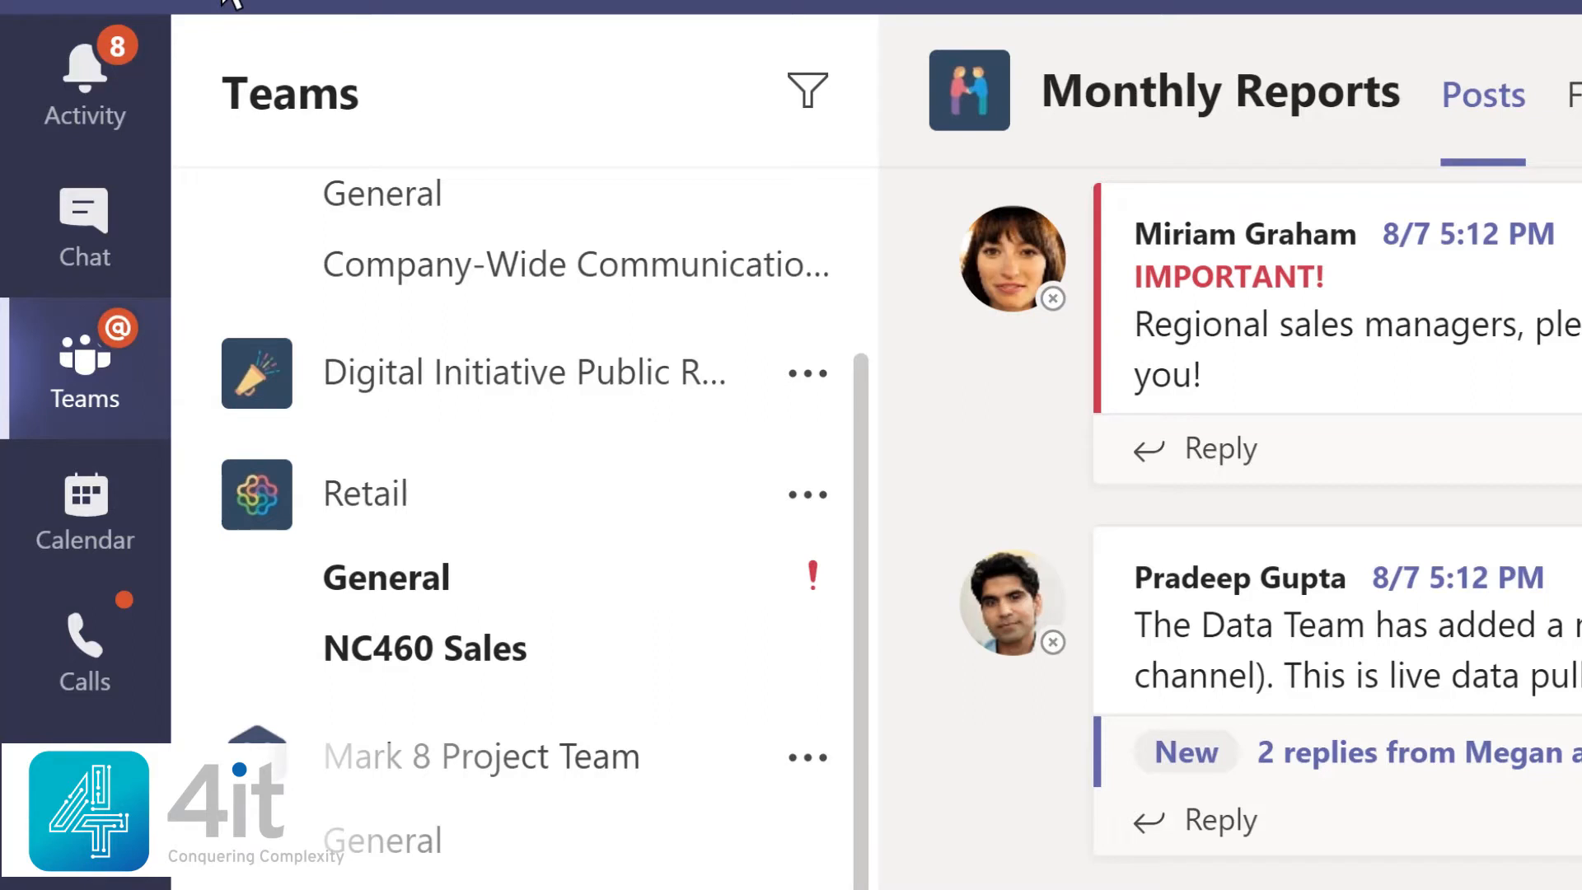
# Filter the activity feed by the keyword "marketing"
pyautogui.click(121, 116)
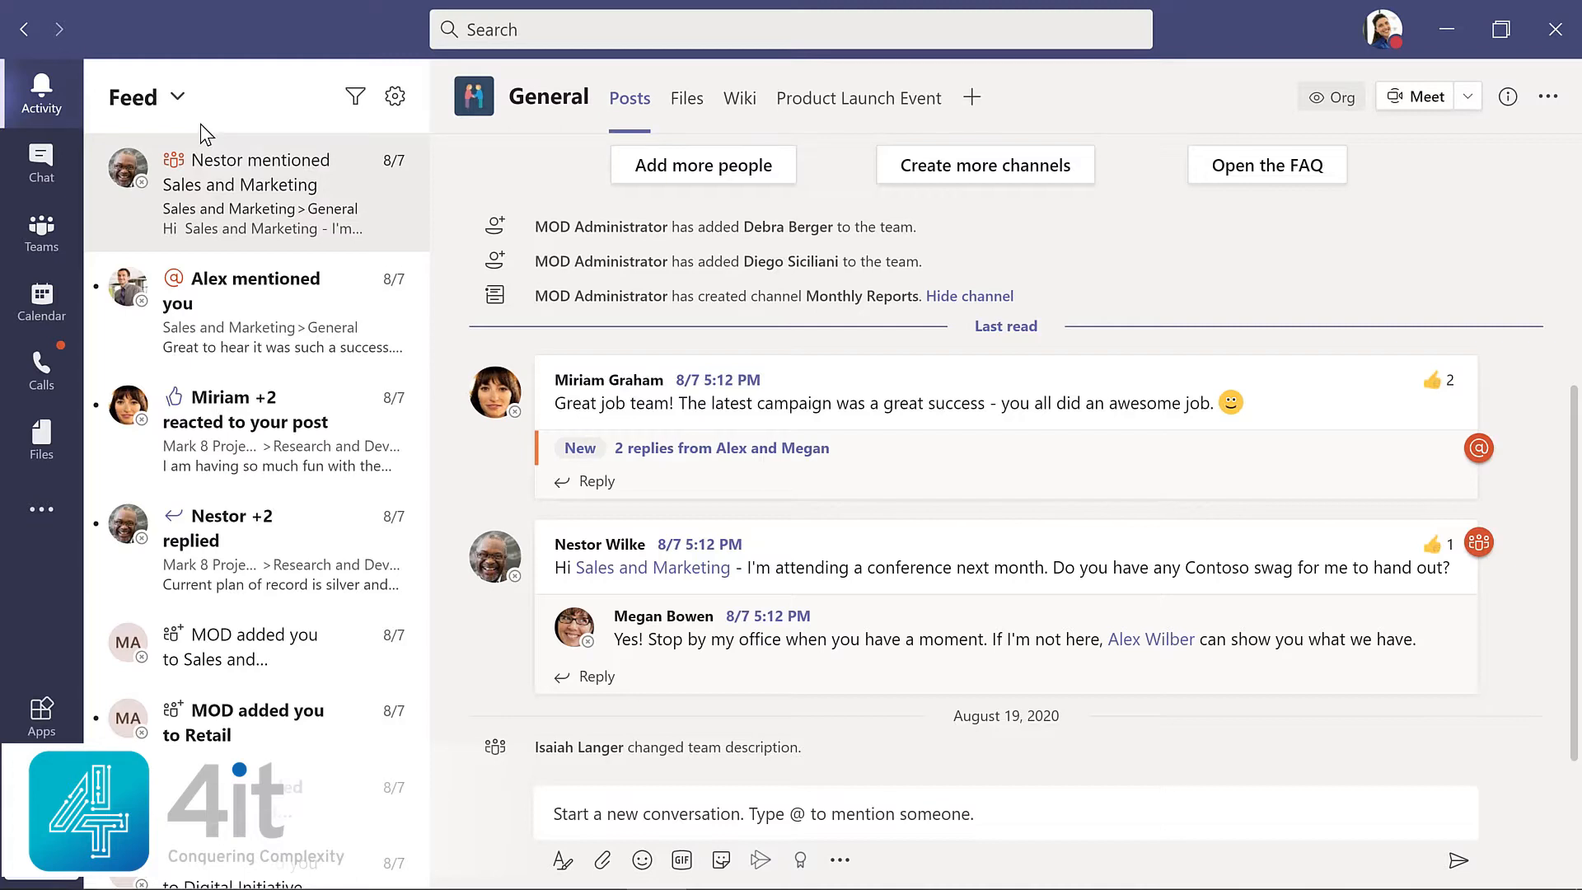
pyautogui.click(356, 99)
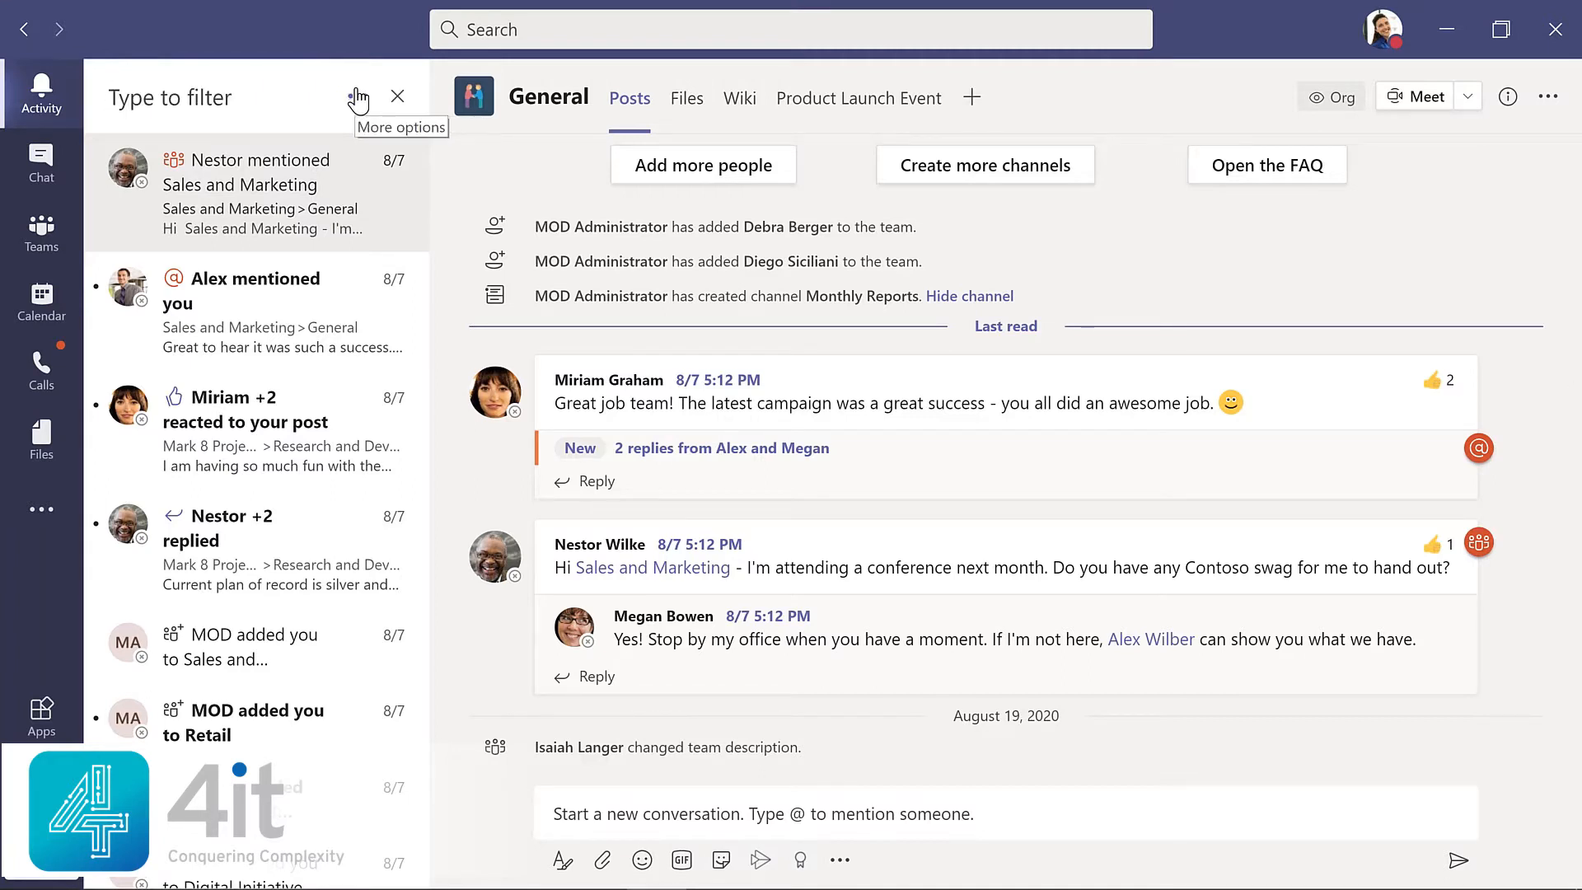
pyautogui.write('ma')
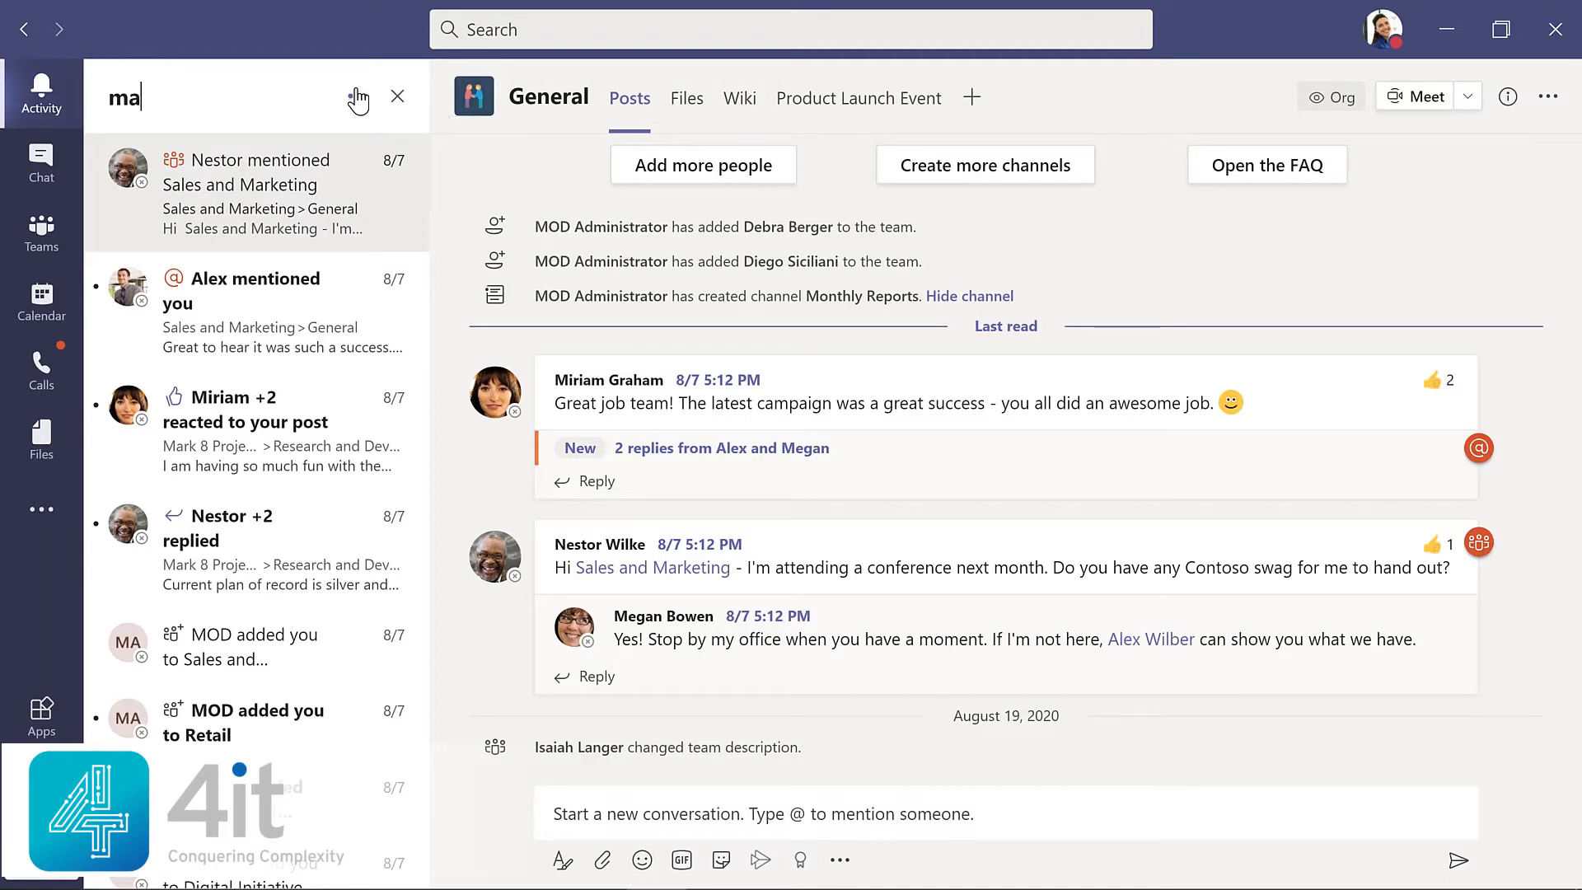
pyautogui.write('rketing')
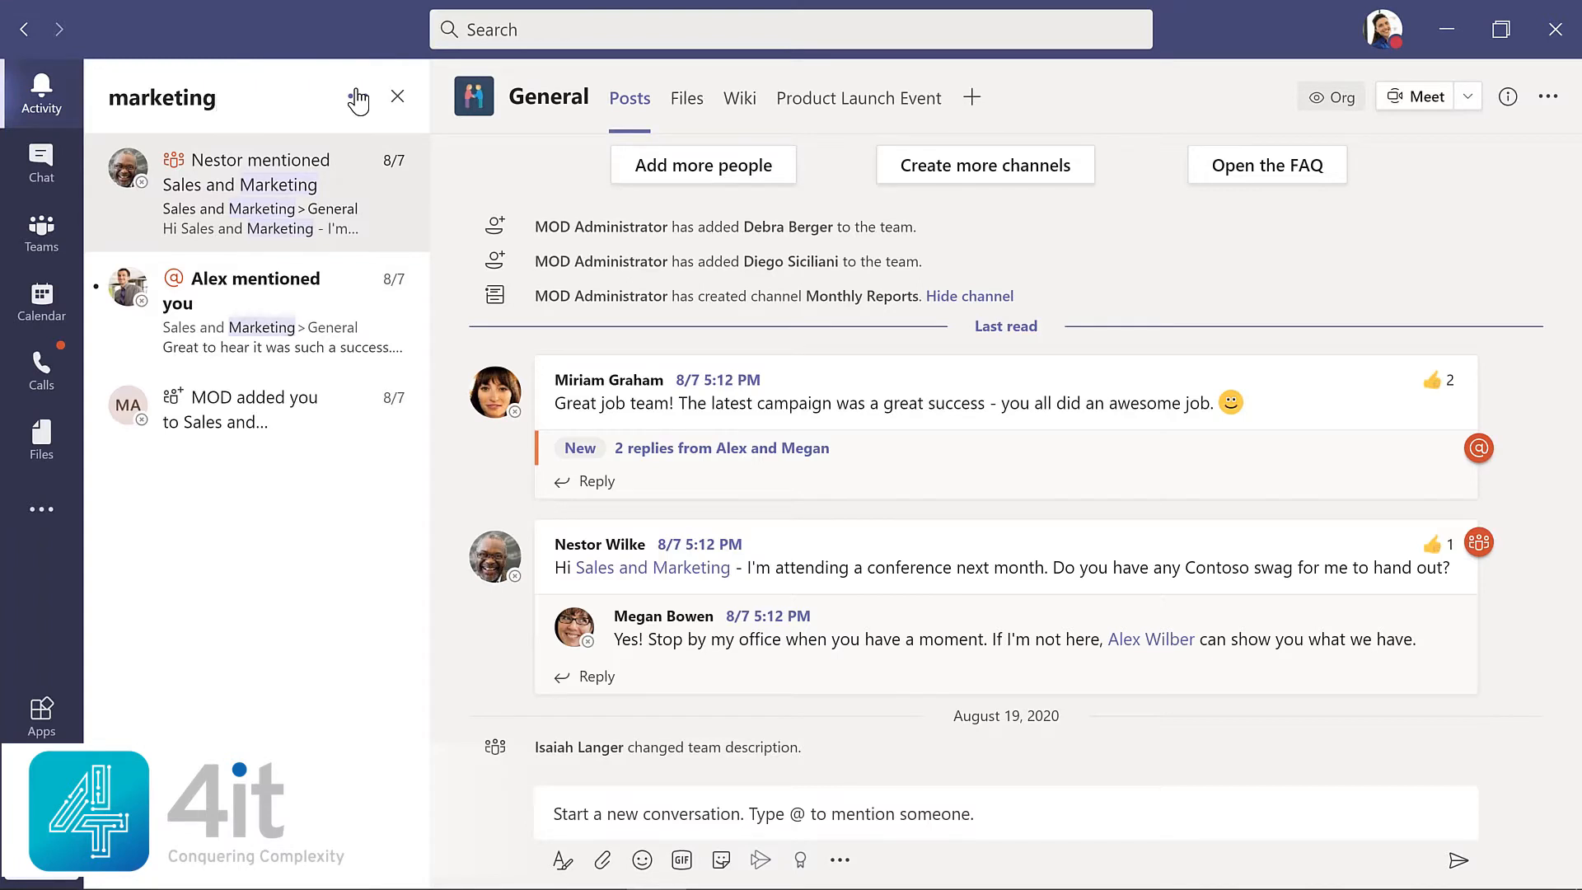
# Look through the Chat, Calendar, Calls, Files and Apps sections, and view the account options
pyautogui.click(41, 165)
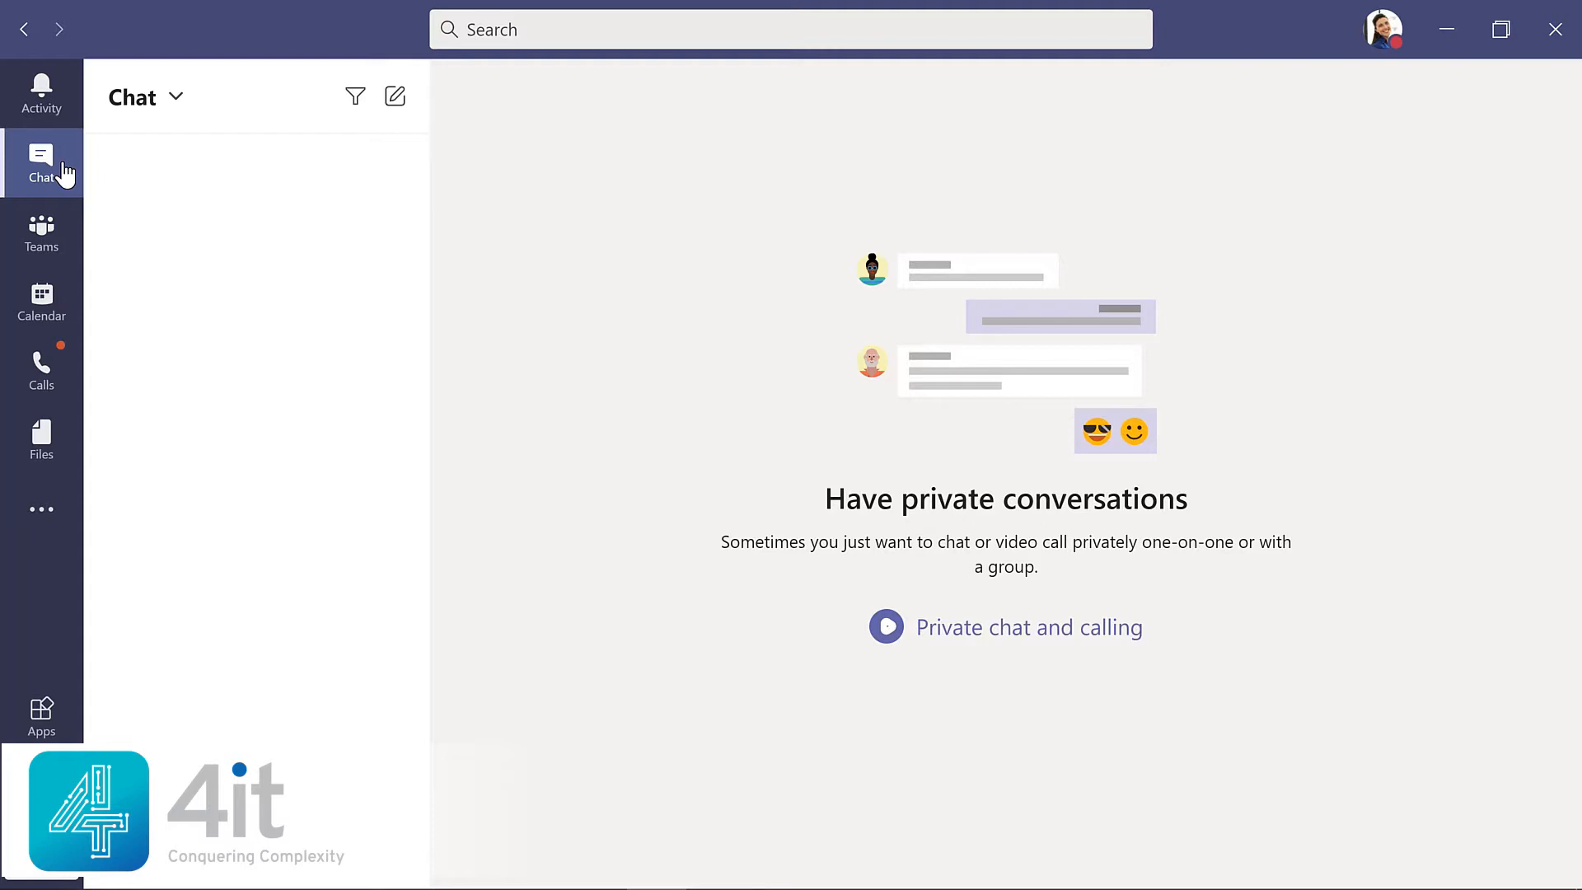
pyautogui.click(74, 304)
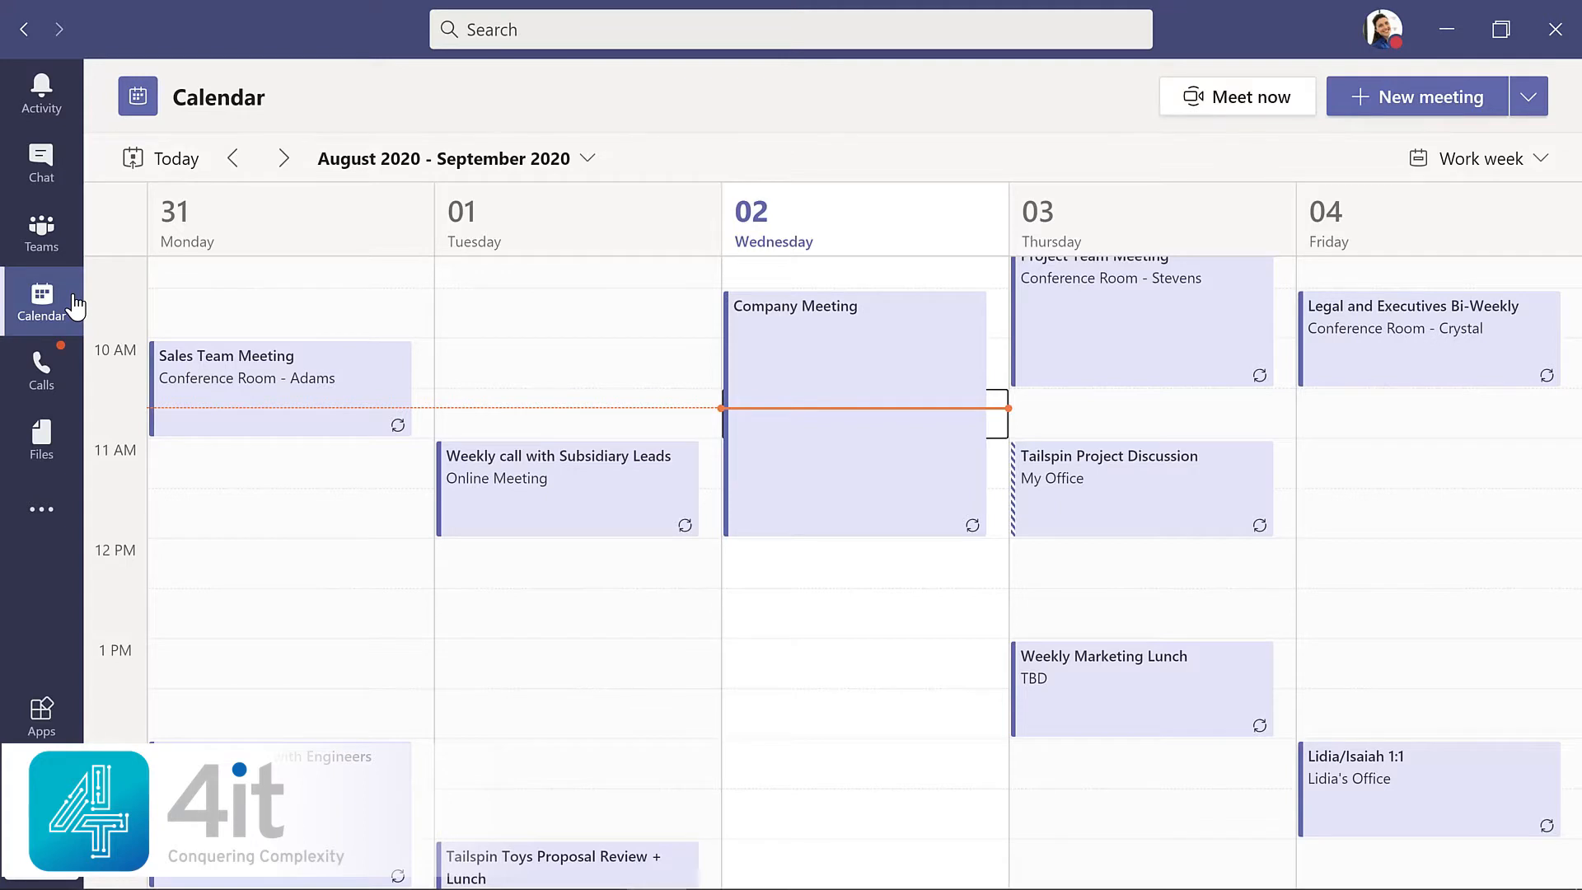
pyautogui.click(51, 379)
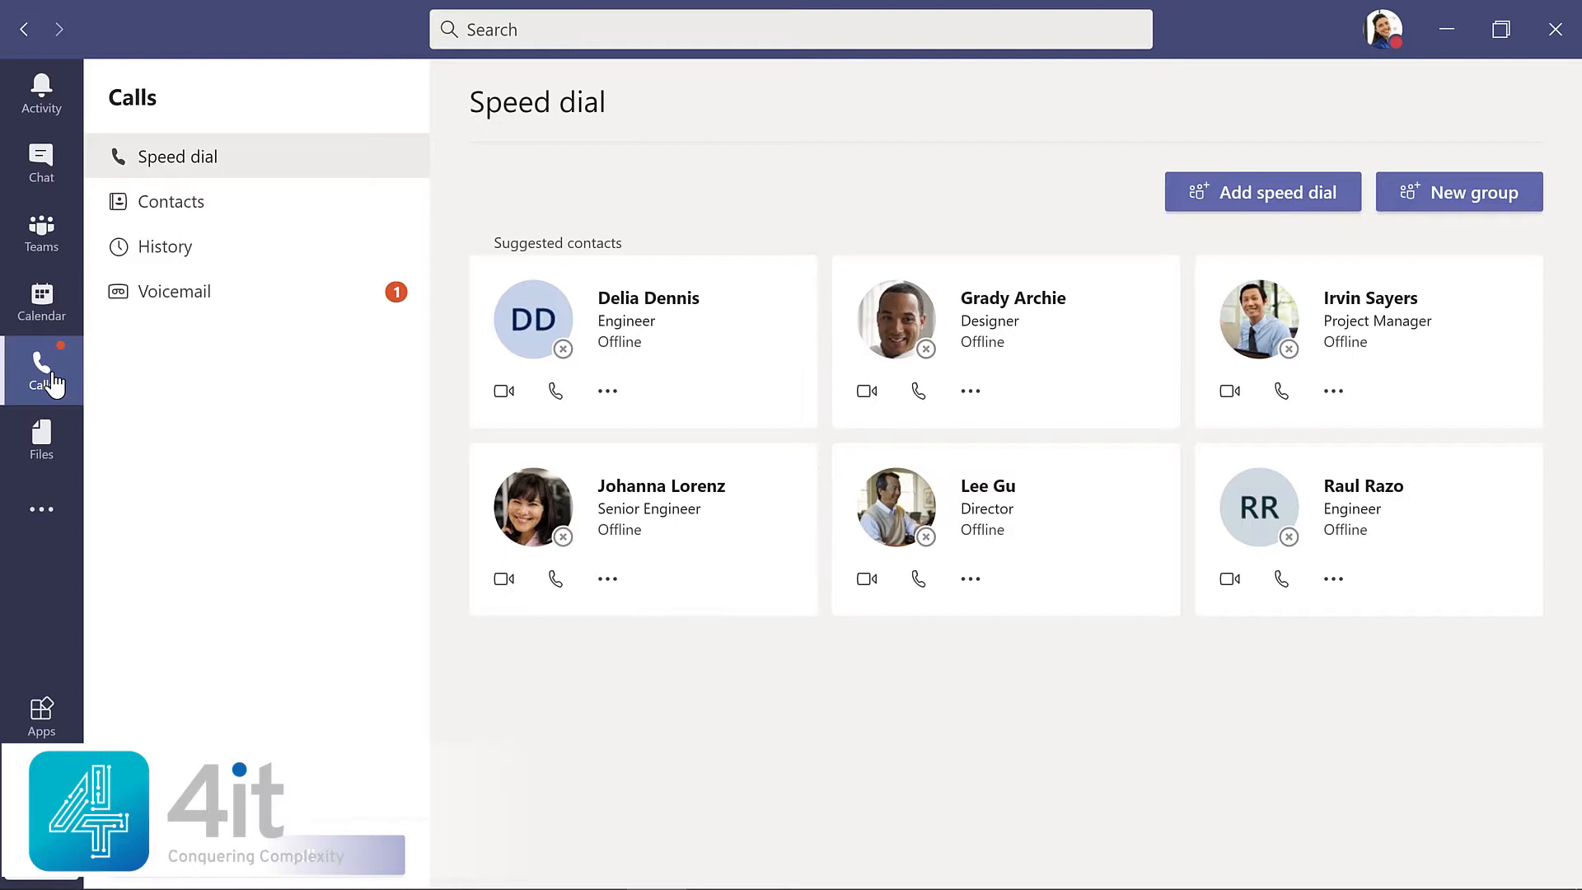
pyautogui.click(41, 441)
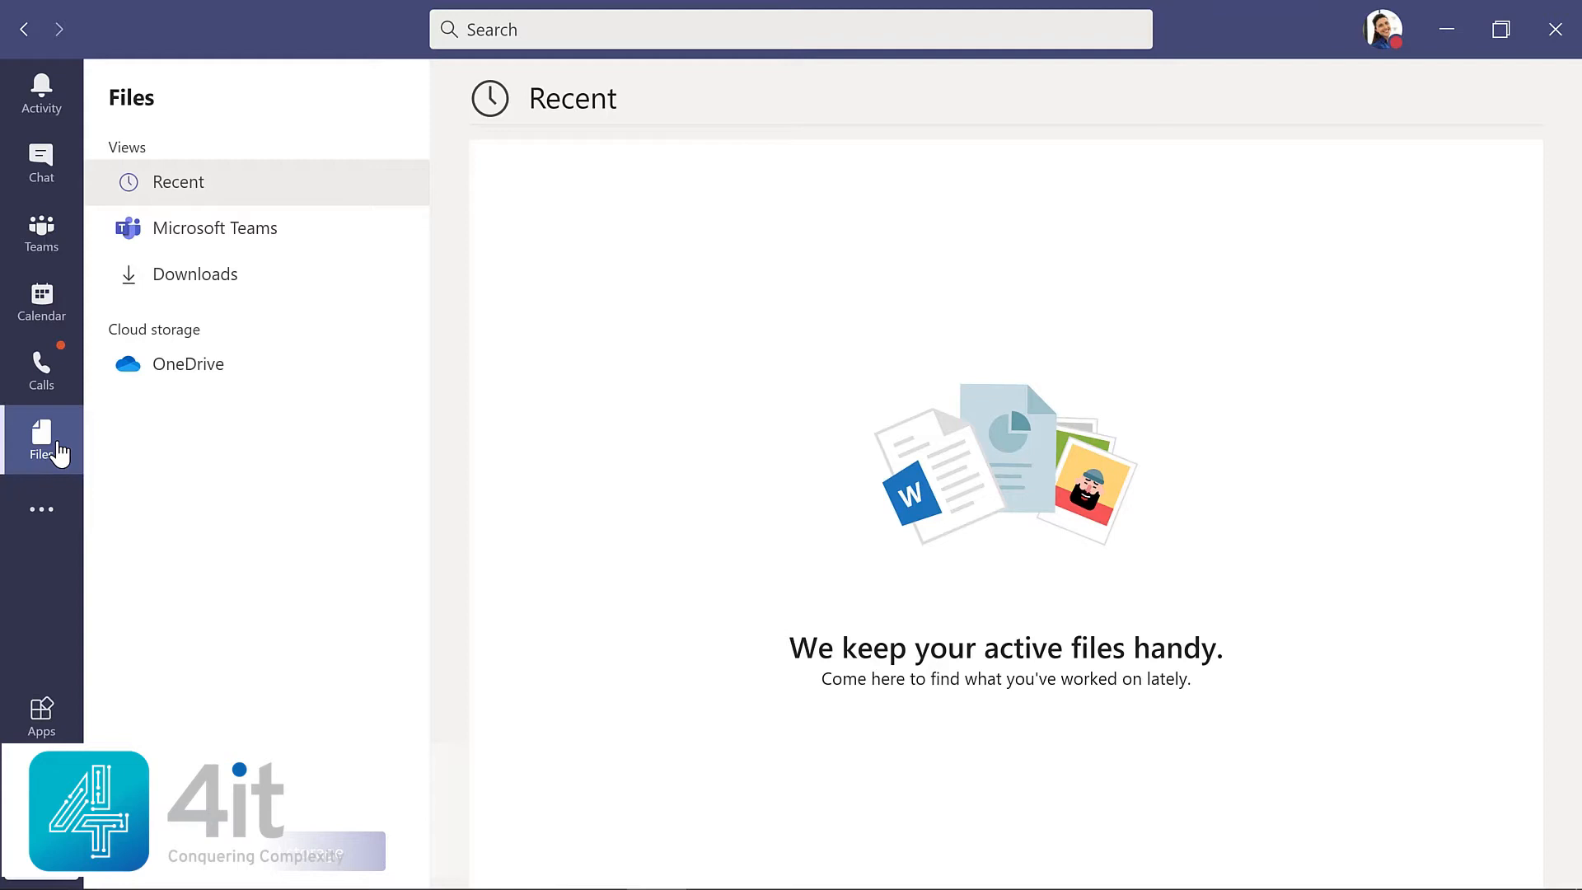
pyautogui.click(42, 715)
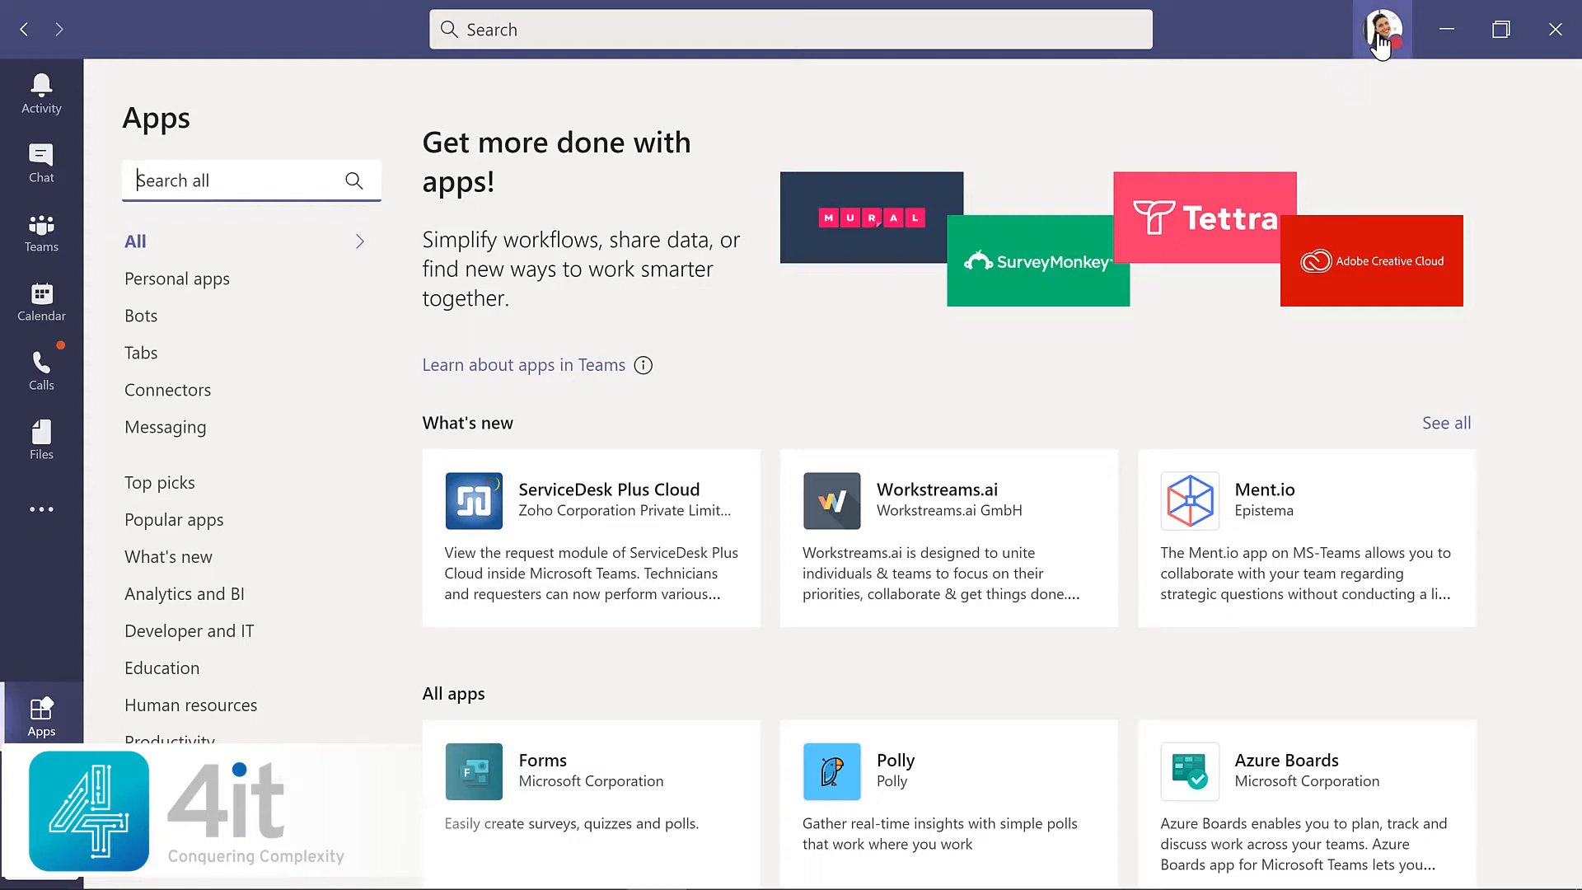
pyautogui.click(1381, 45)
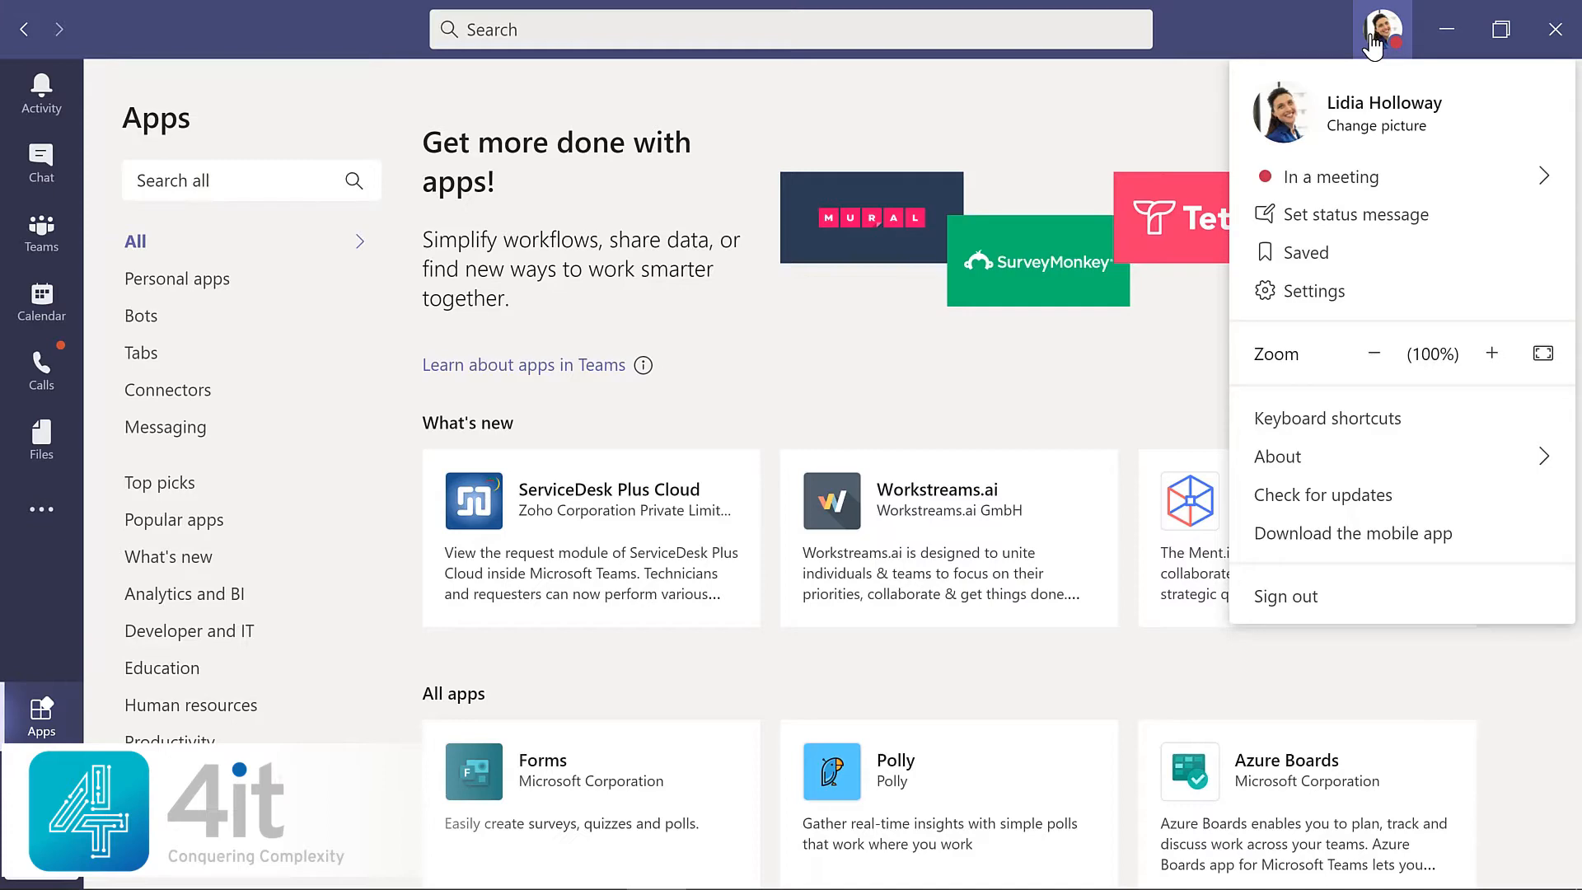
# Start creating a new team from scratch and make it private
pyautogui.click(66, 243)
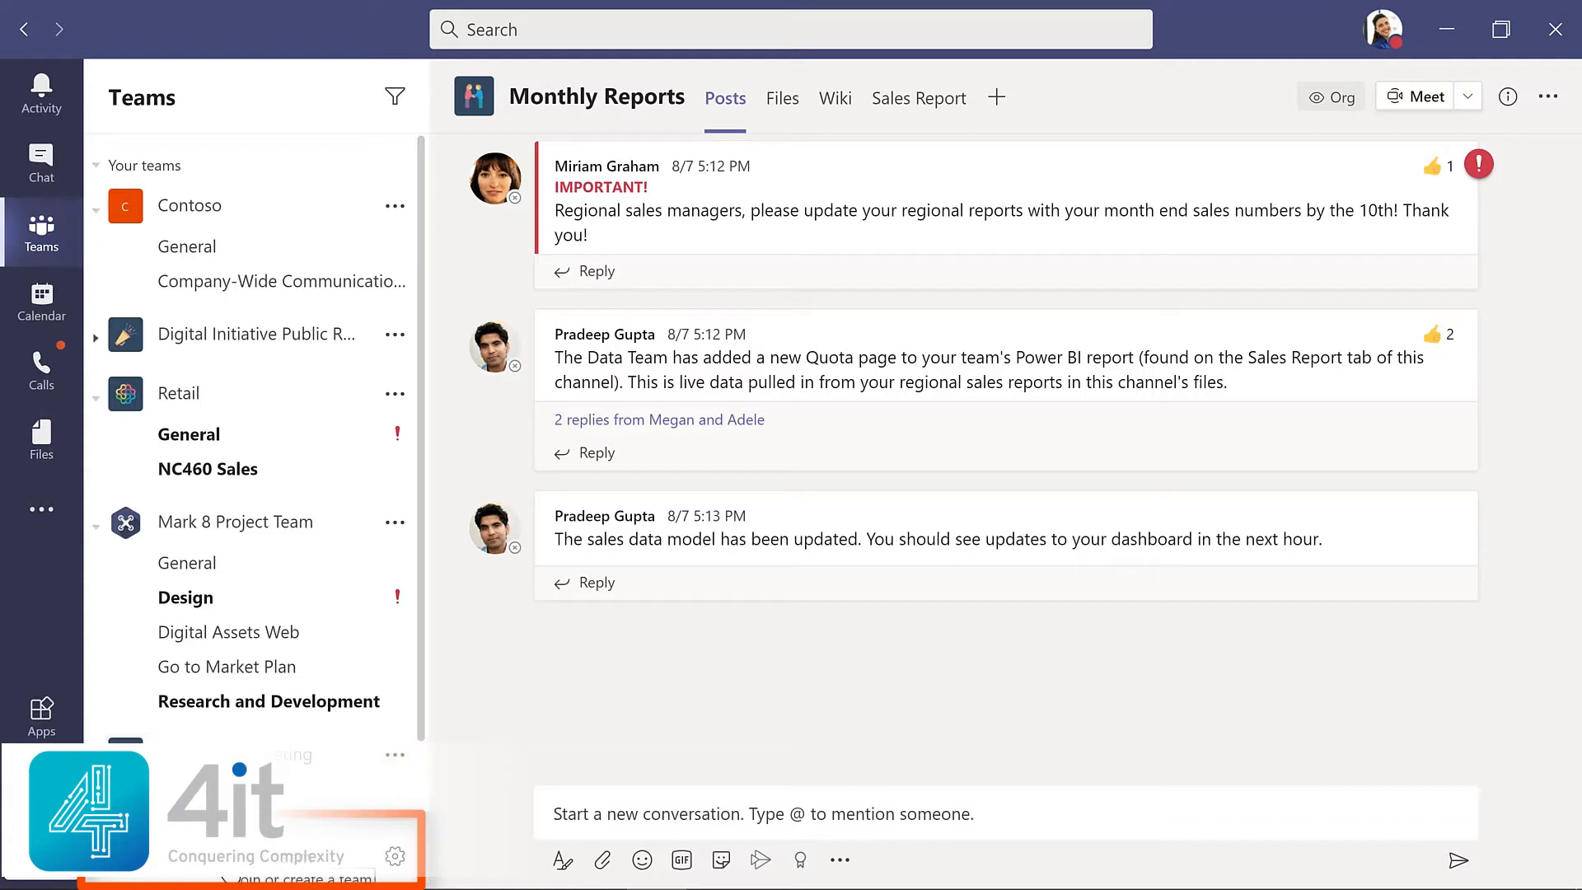
pyautogui.click(224, 879)
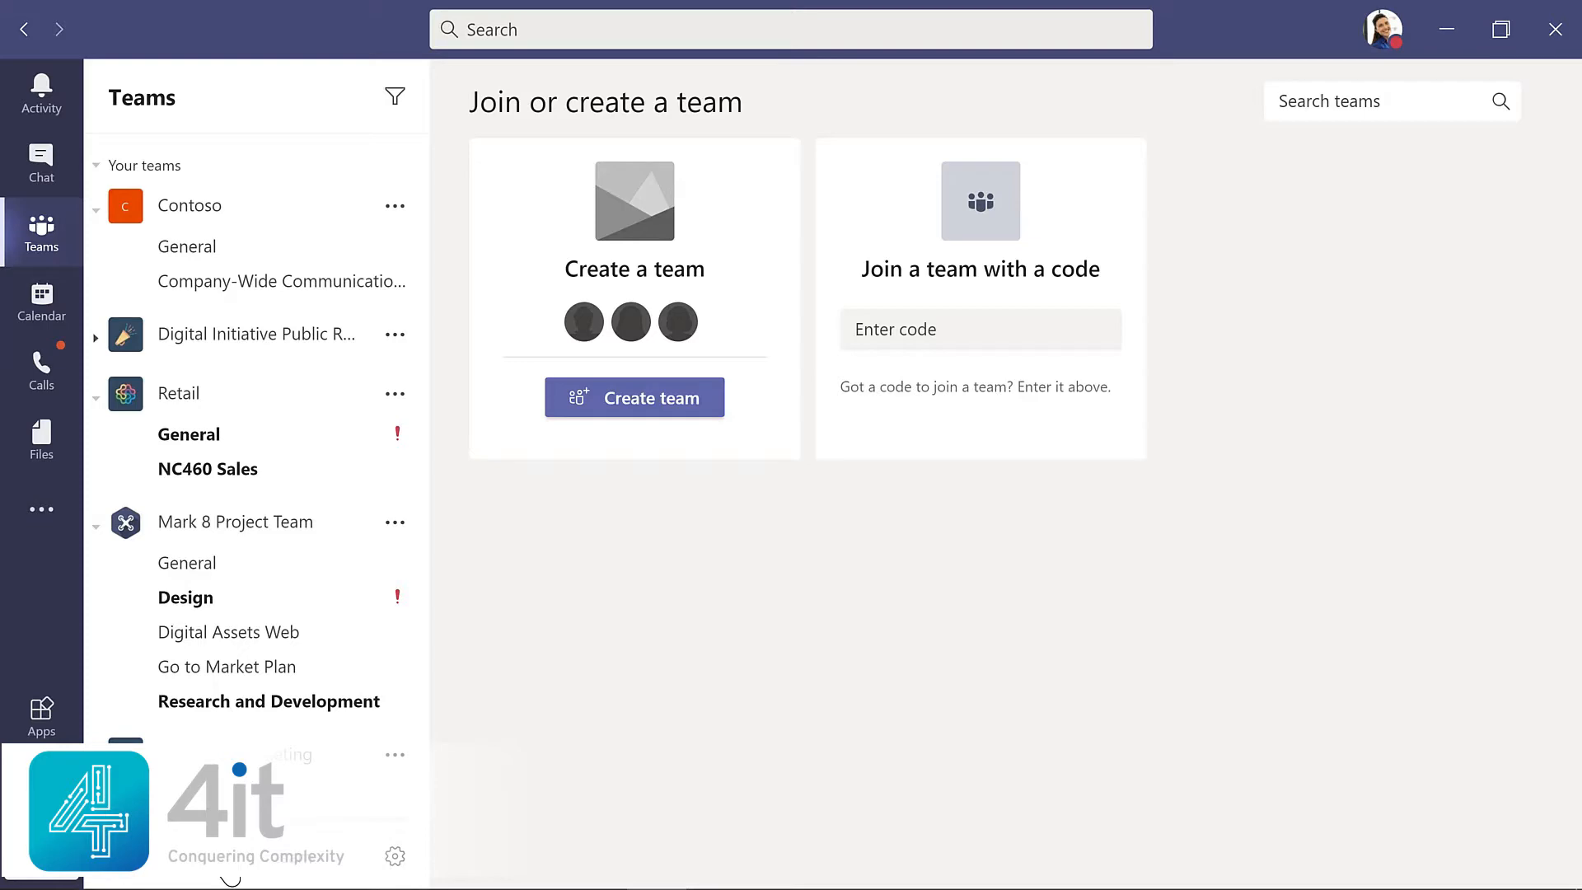
pyautogui.click(644, 398)
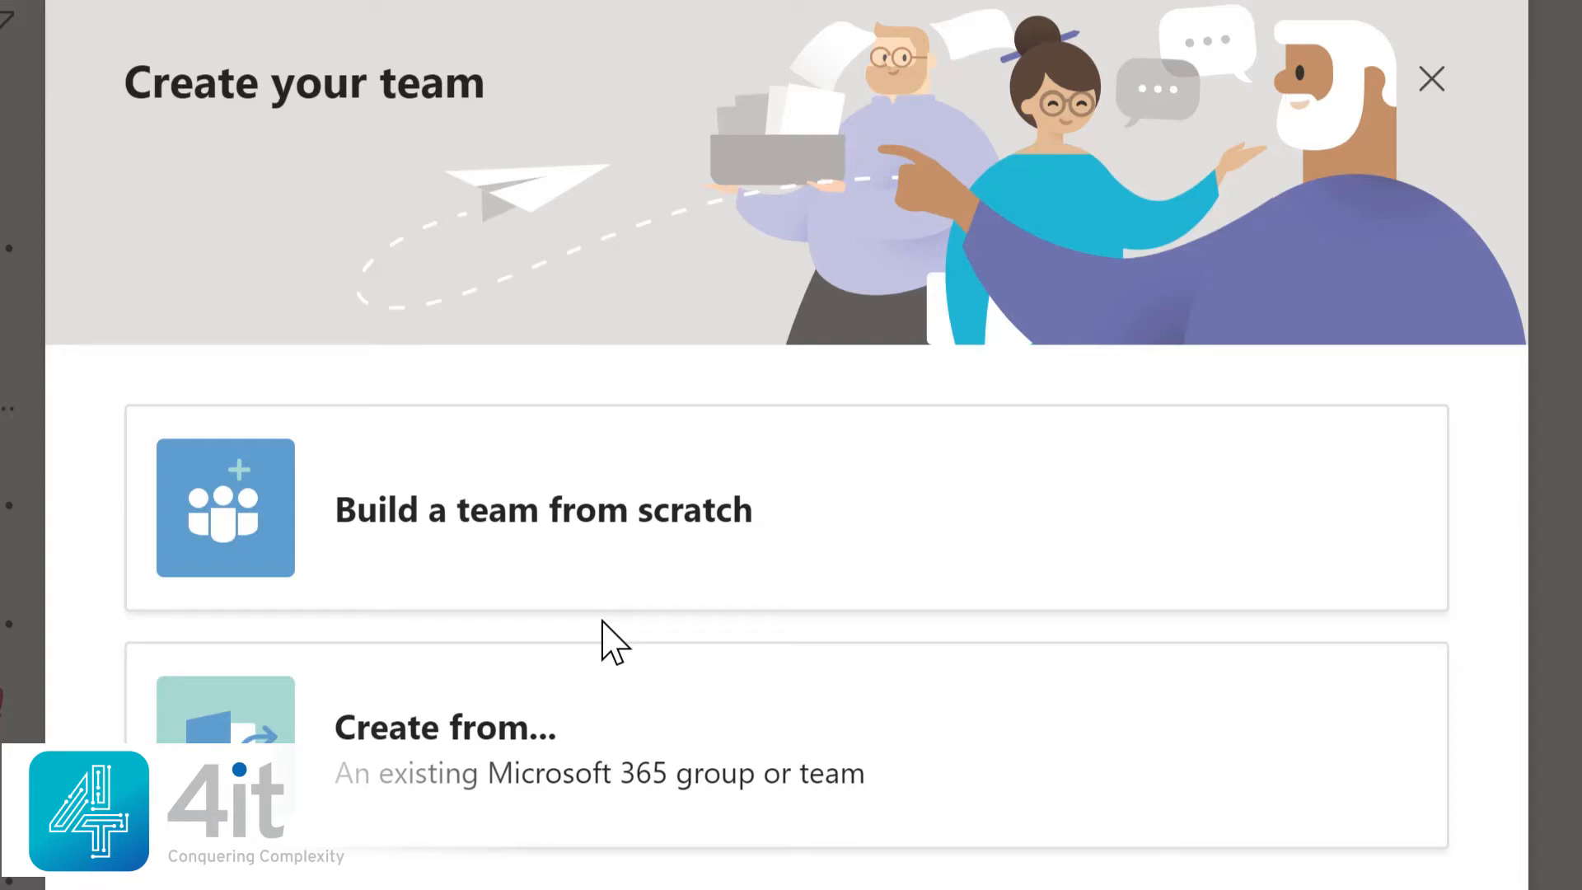
pyautogui.click(682, 544)
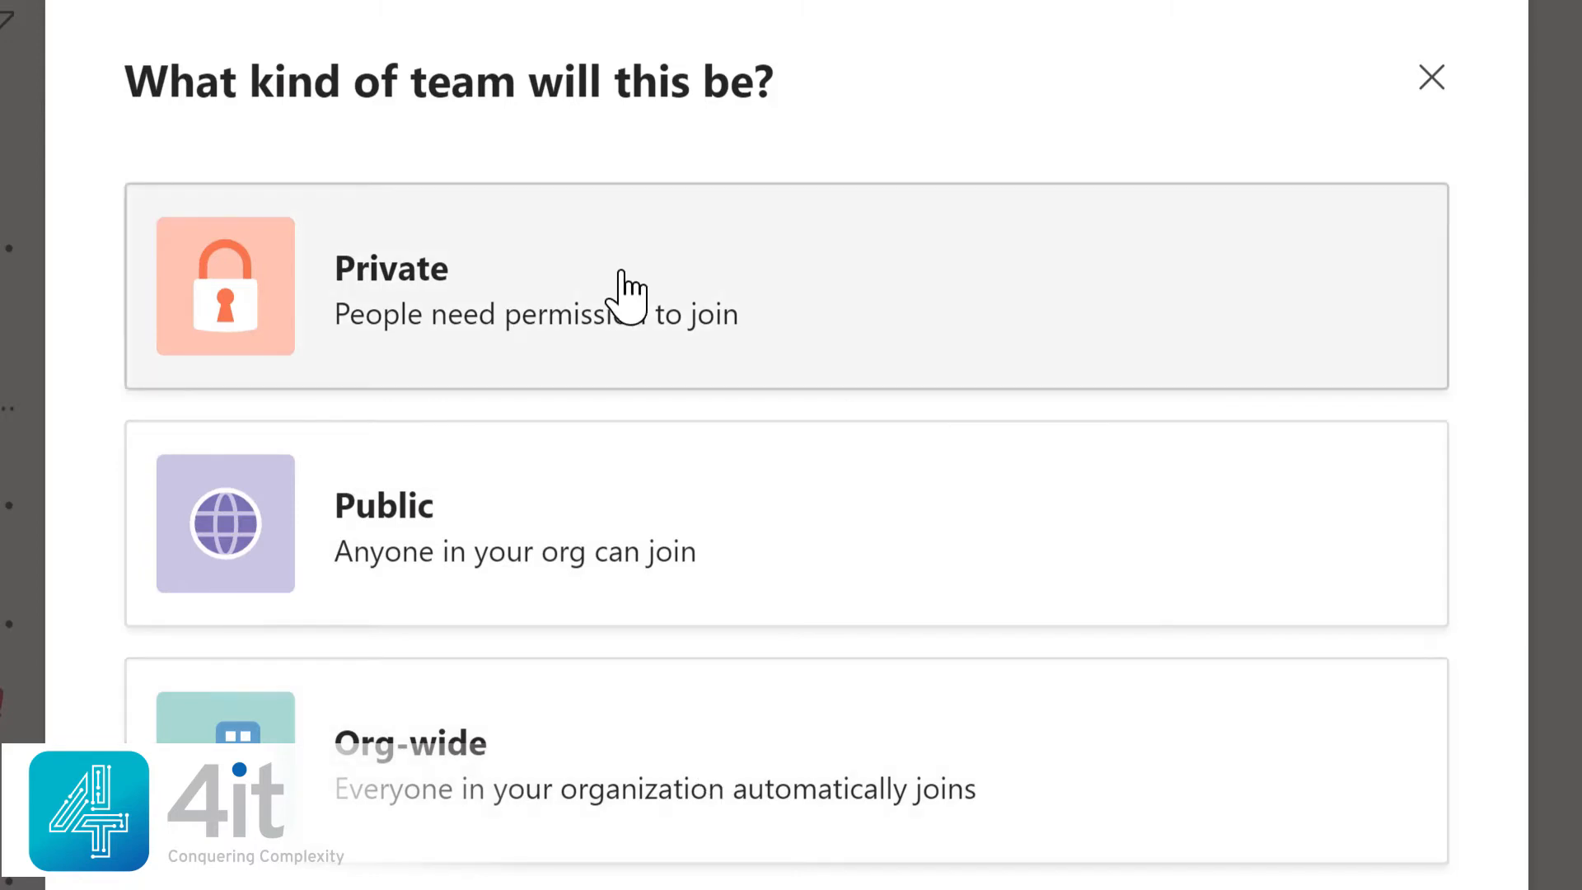
pyautogui.click(626, 292)
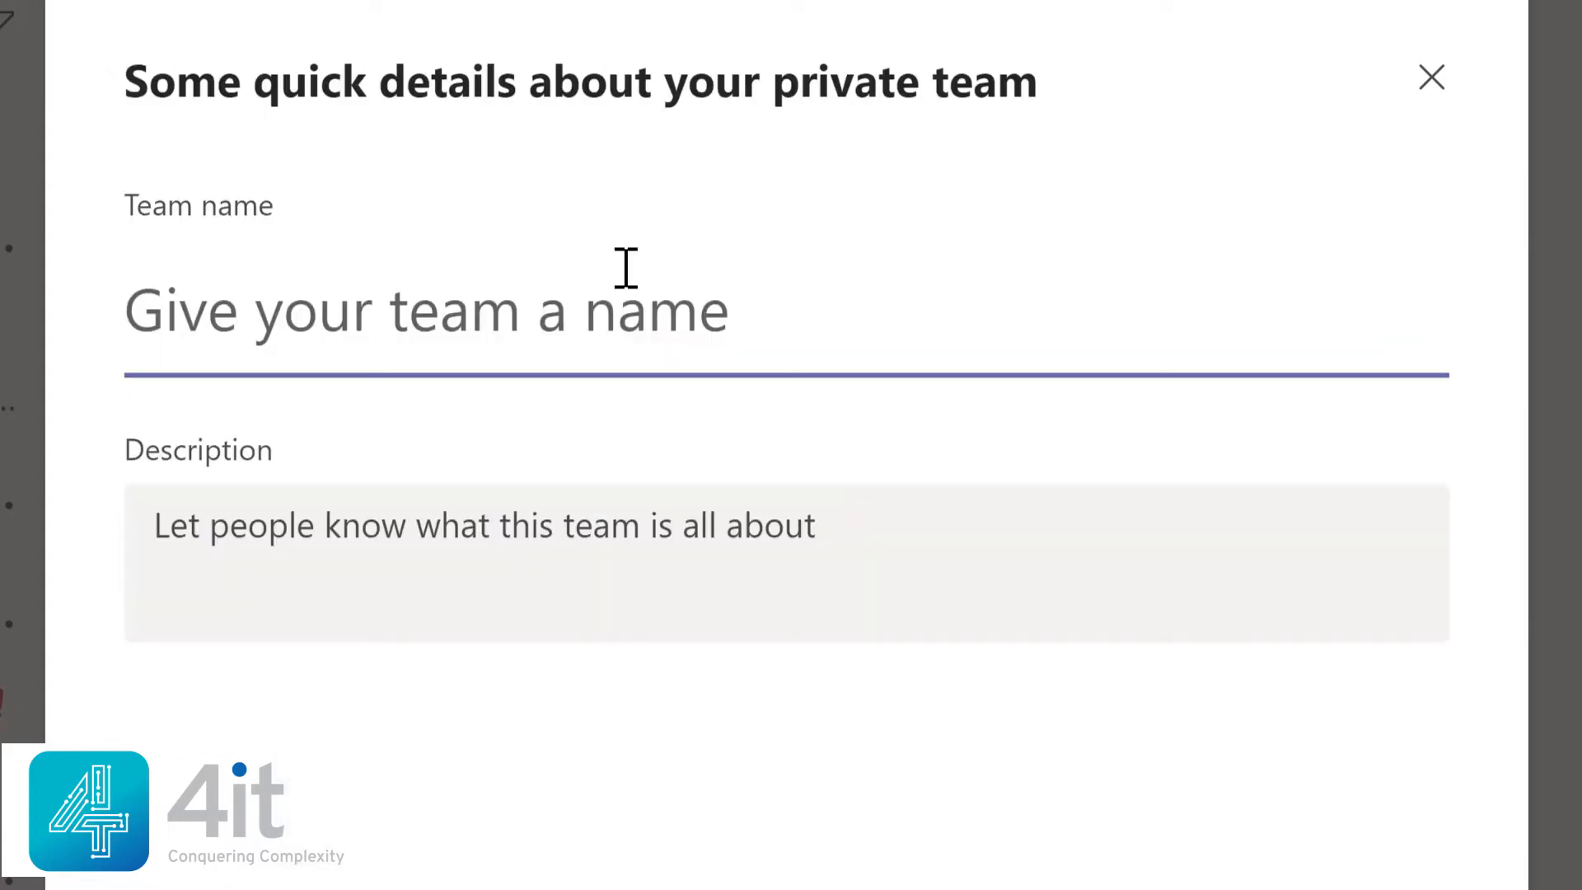
# Name the team "Evergreen Project Team" and describe it as "Planning and development of Contoso learning management system"
pyautogui.write('Evergre')
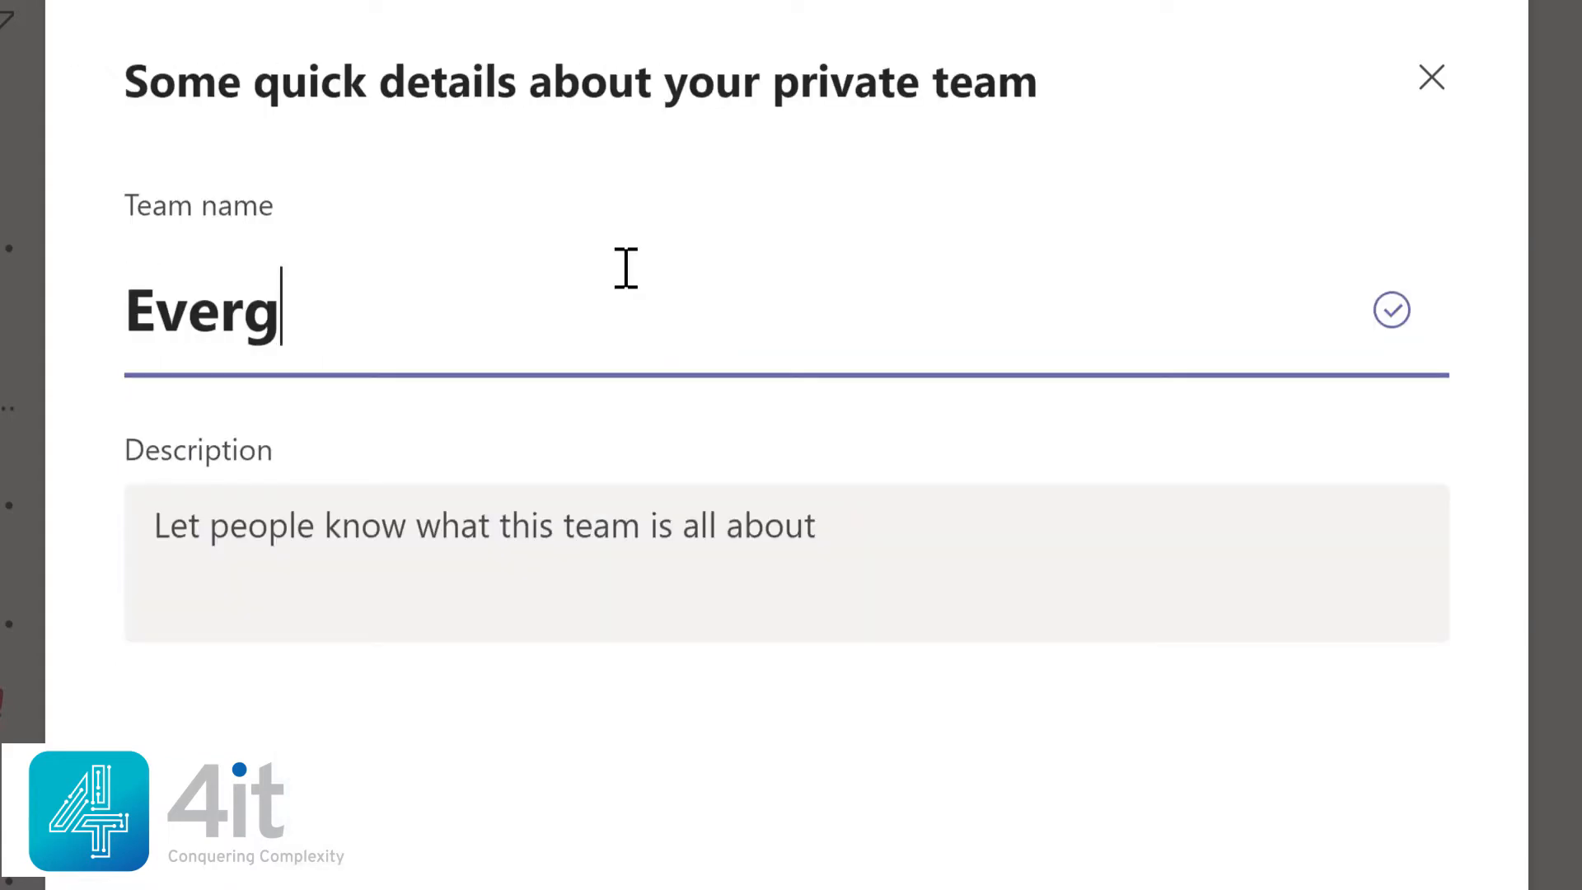
pyautogui.write('en Project Team')
pyautogui.press('Tab')
pyautogui.write('Planning and development of Contoso learning management system')
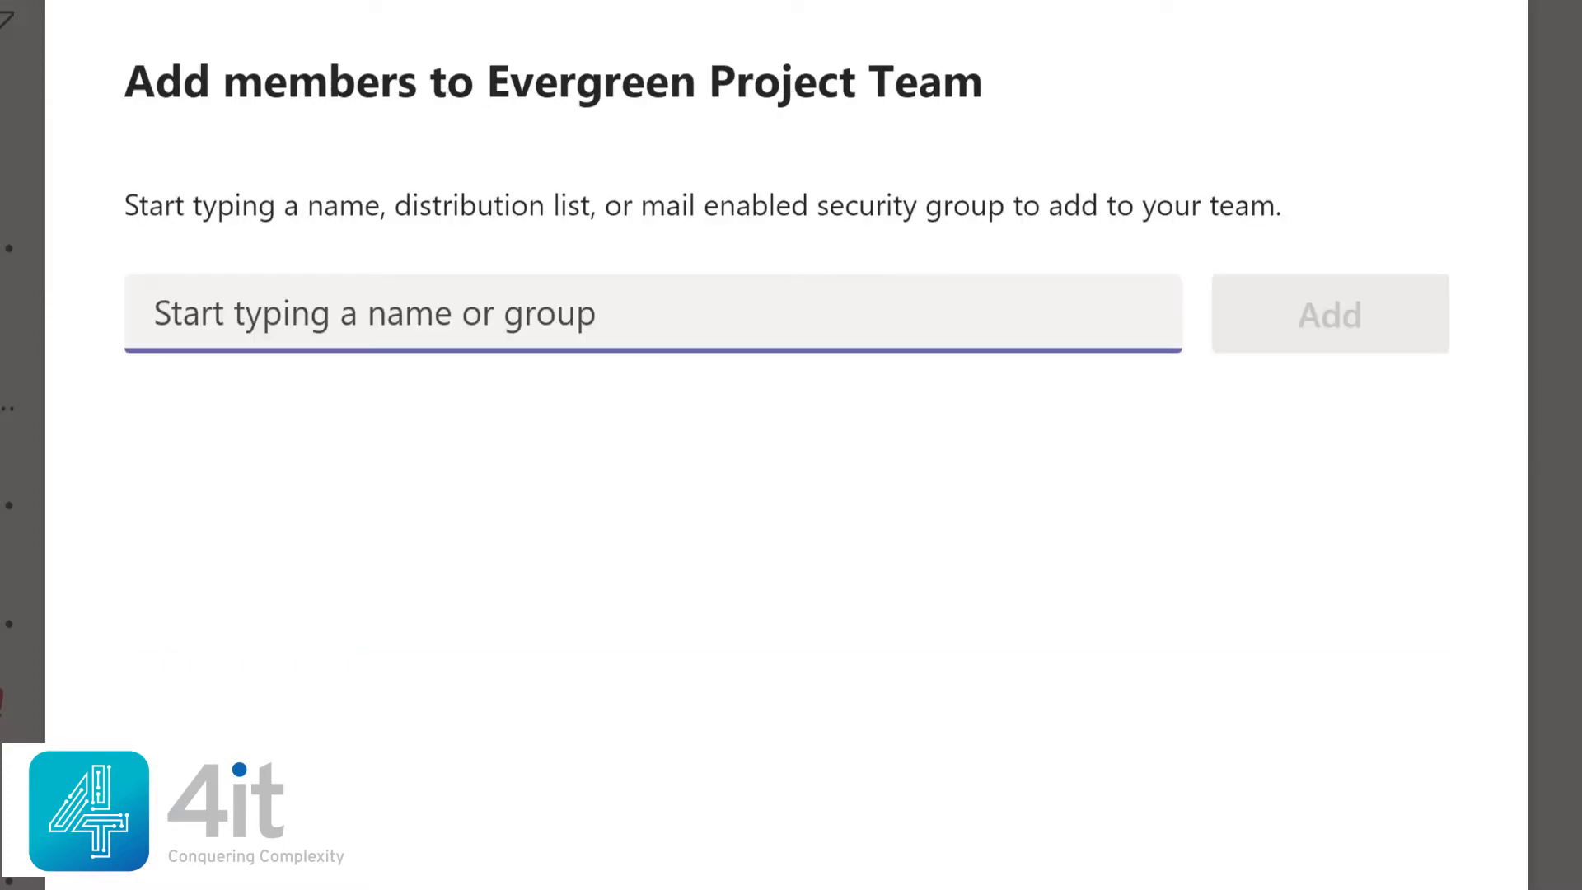
# Add the Planner, Project Manager, IT Admin and HR Manager to the Evergreen Project Team as members and finish the team setup
pyautogui.write('Lynn')
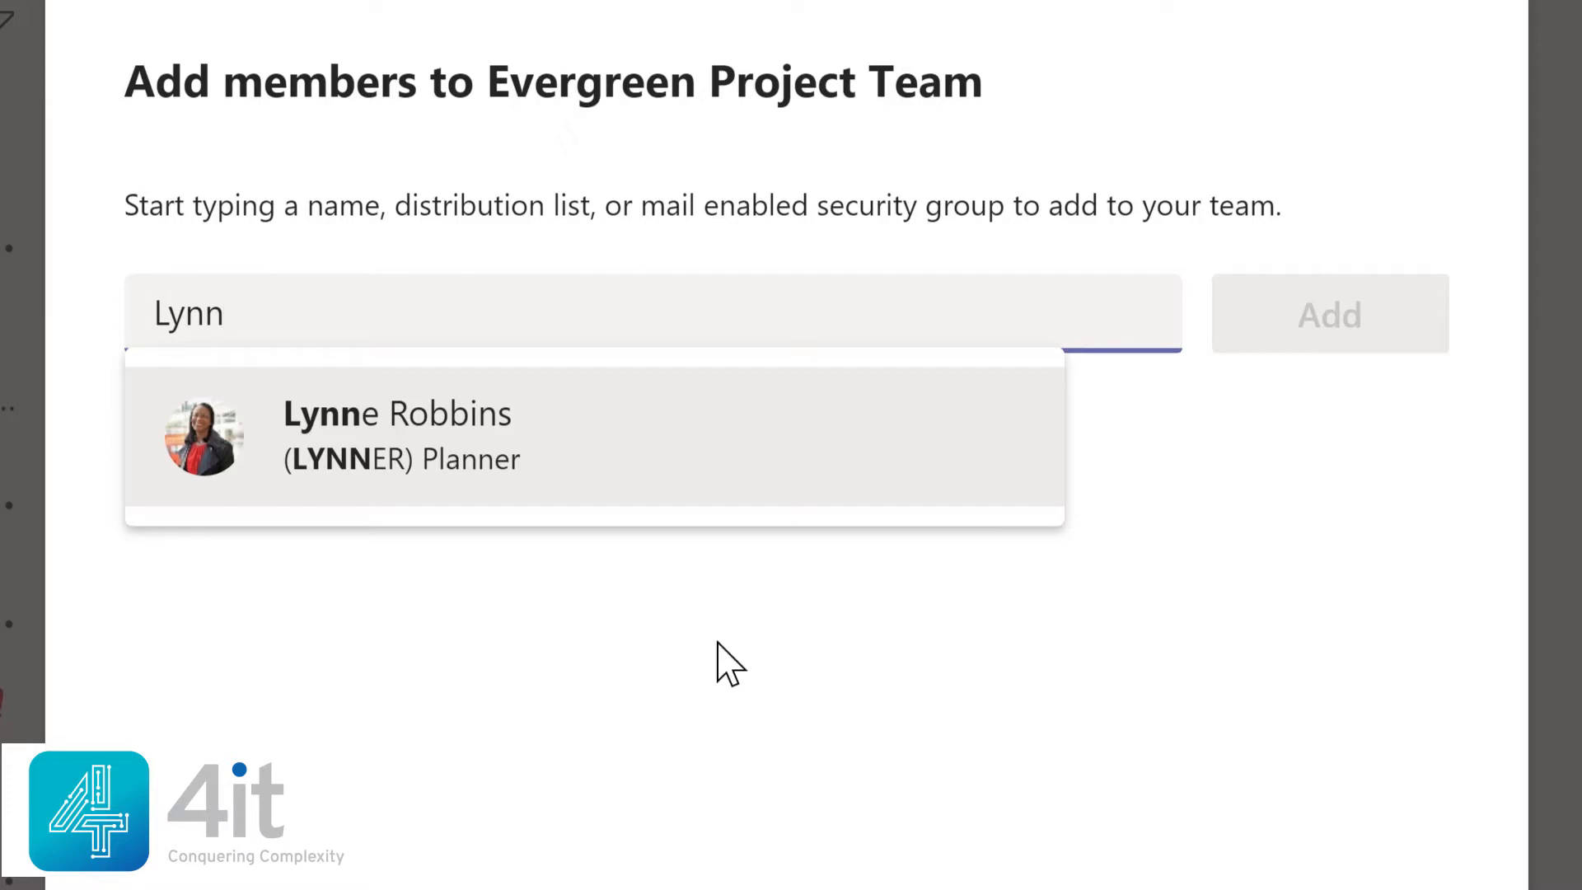
pyautogui.click(468, 456)
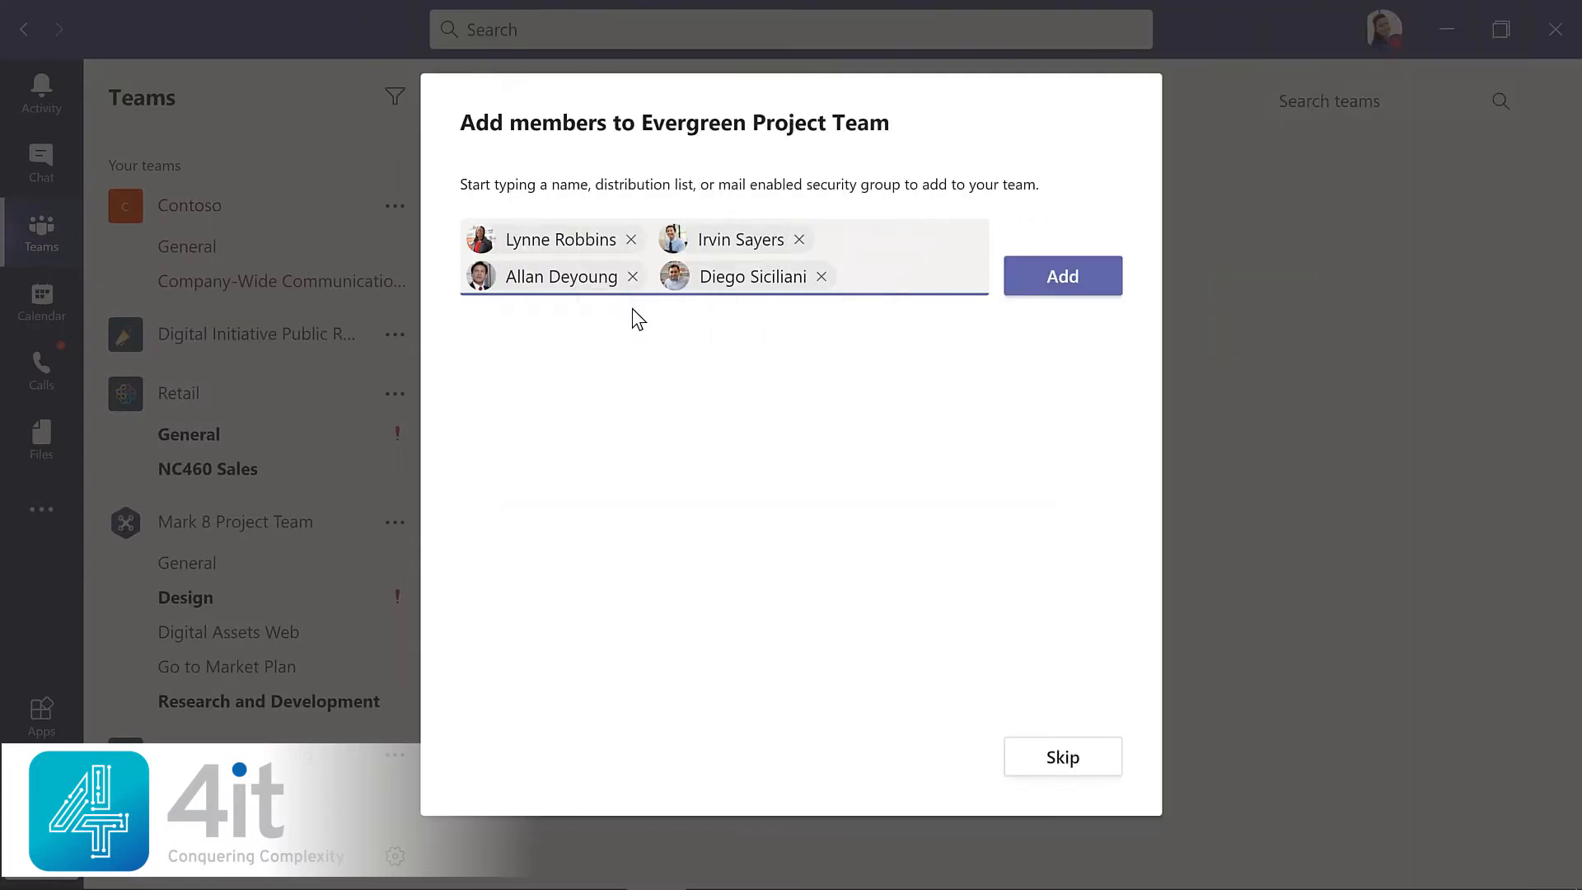
pyautogui.click(1067, 288)
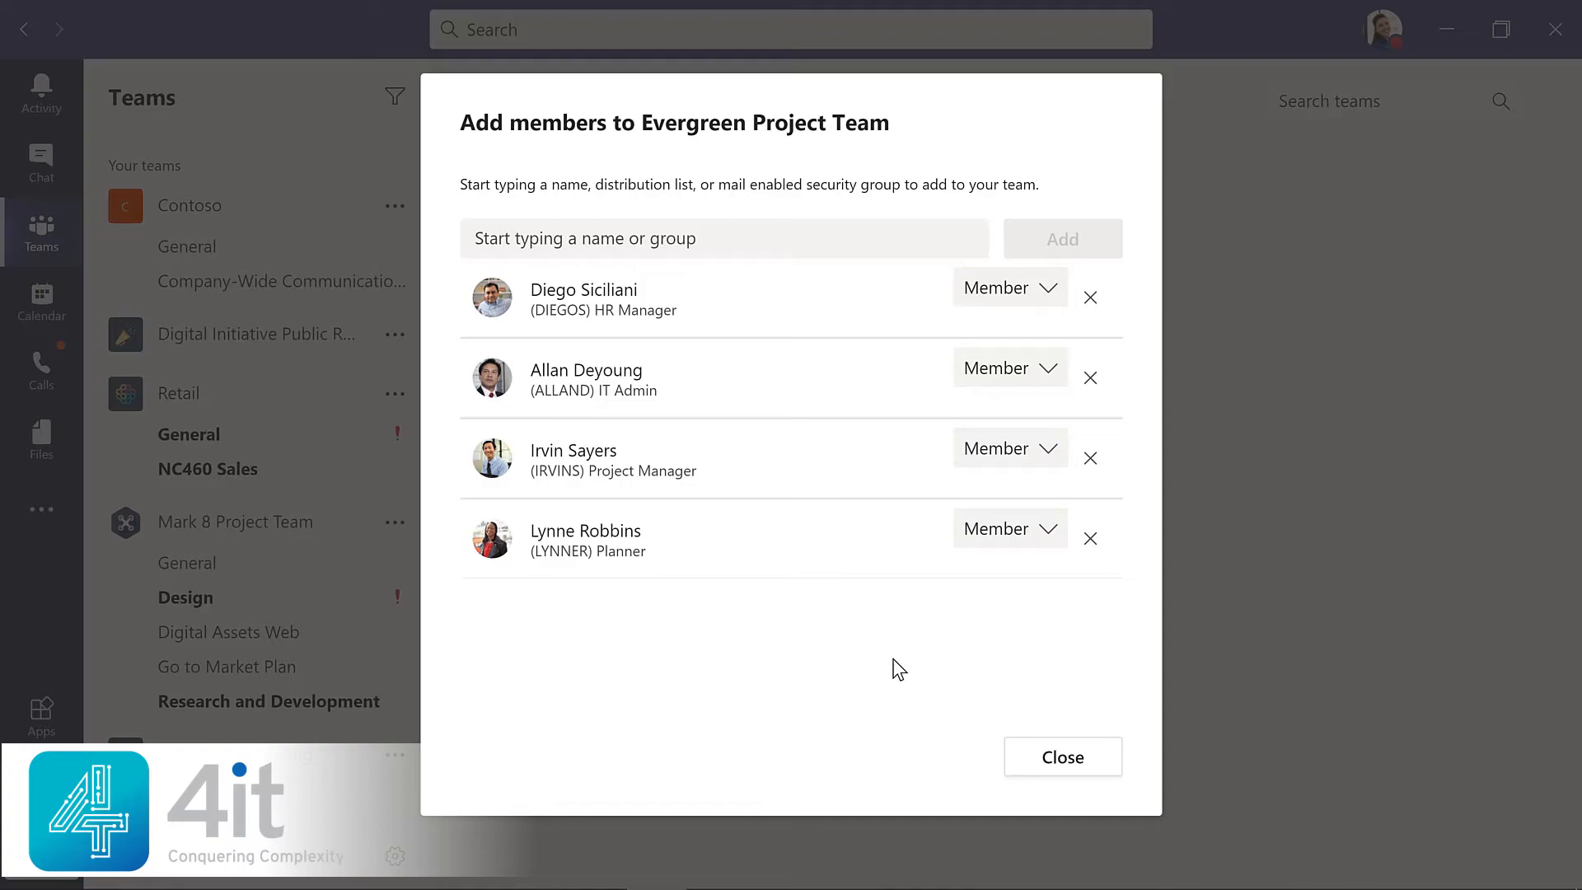
pyautogui.click(1060, 756)
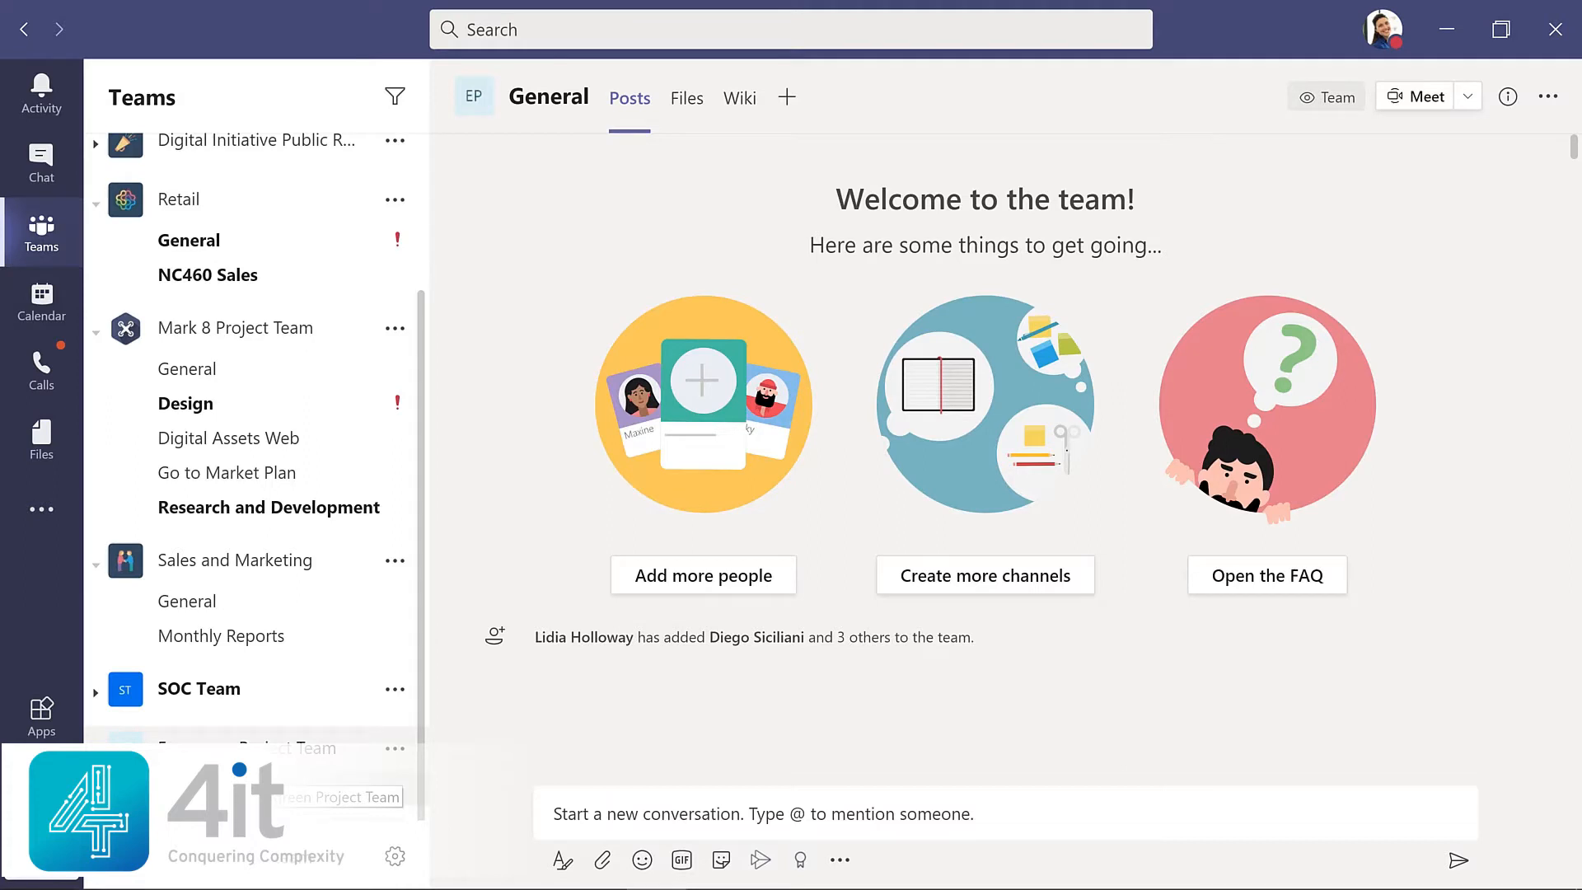
# Move the Evergreen Project Team between Mark 8 Project Team and Sales and Marketing in the team list
pyautogui.moveTo(252, 737); pyautogui.dragTo(247, 417)
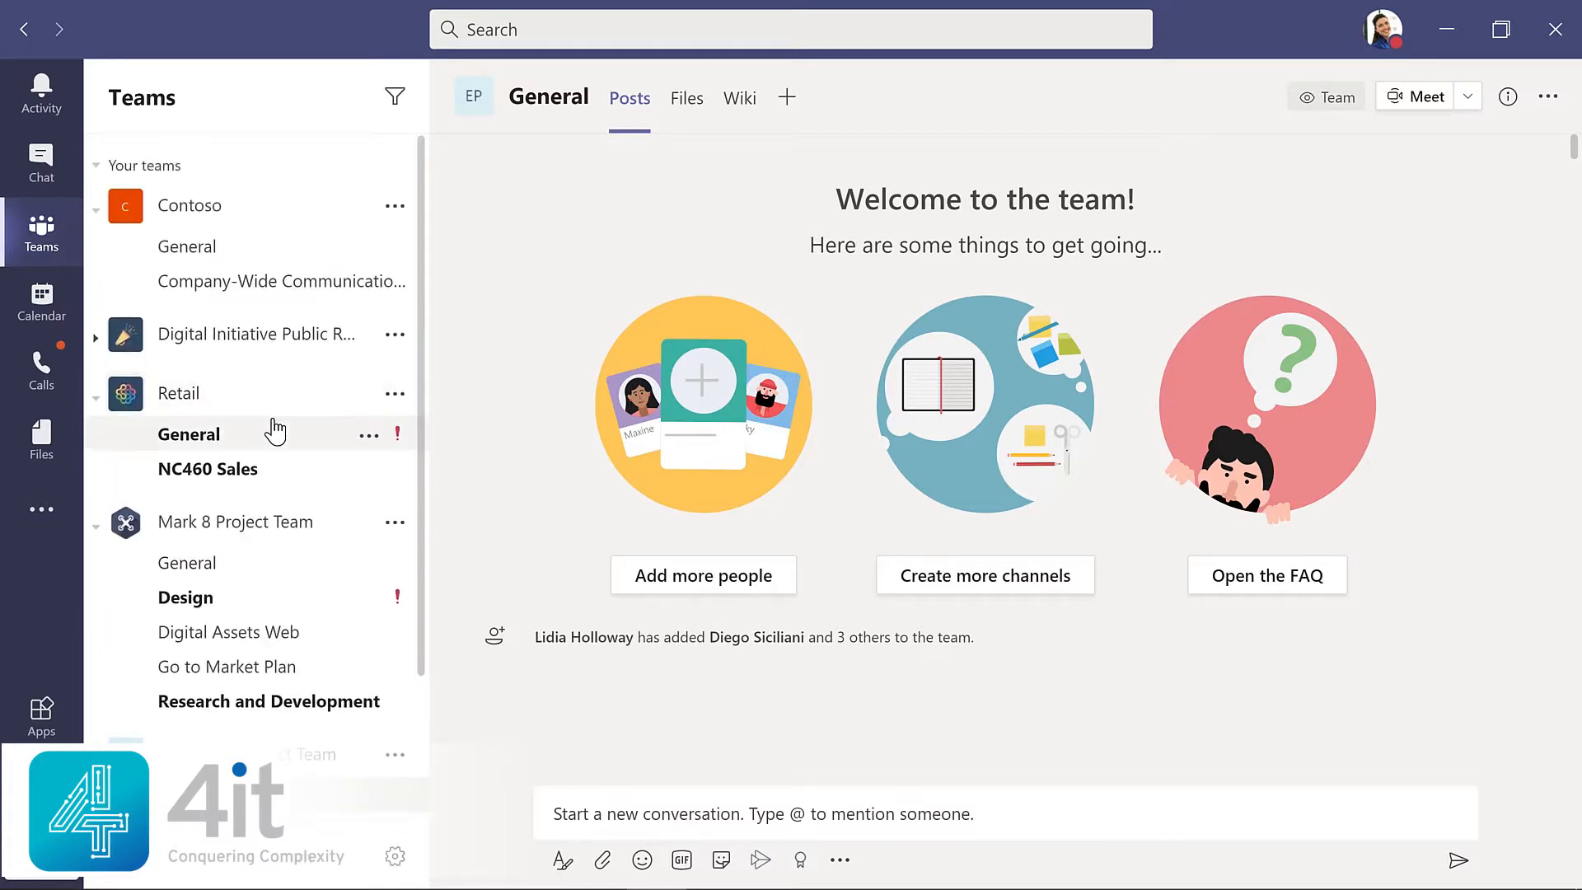
pyautogui.scroll(-2, 427, 788)
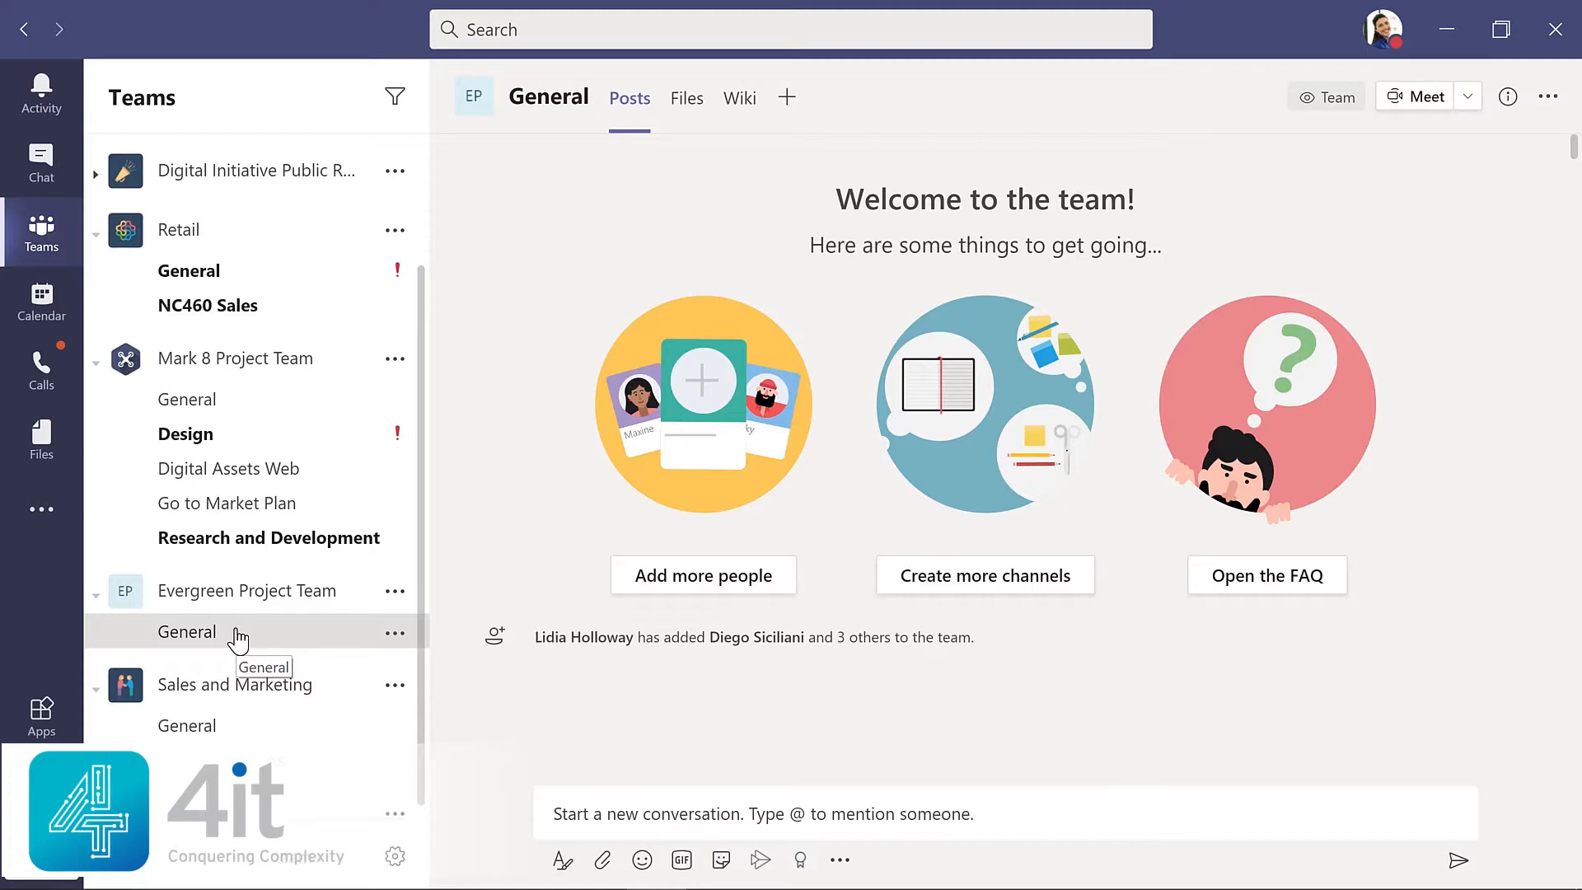
# Post "I'm excited to start planning our new LMS!" with a smiley emoji in the Evergreen Project Team's General channel
pyautogui.click(554, 821)
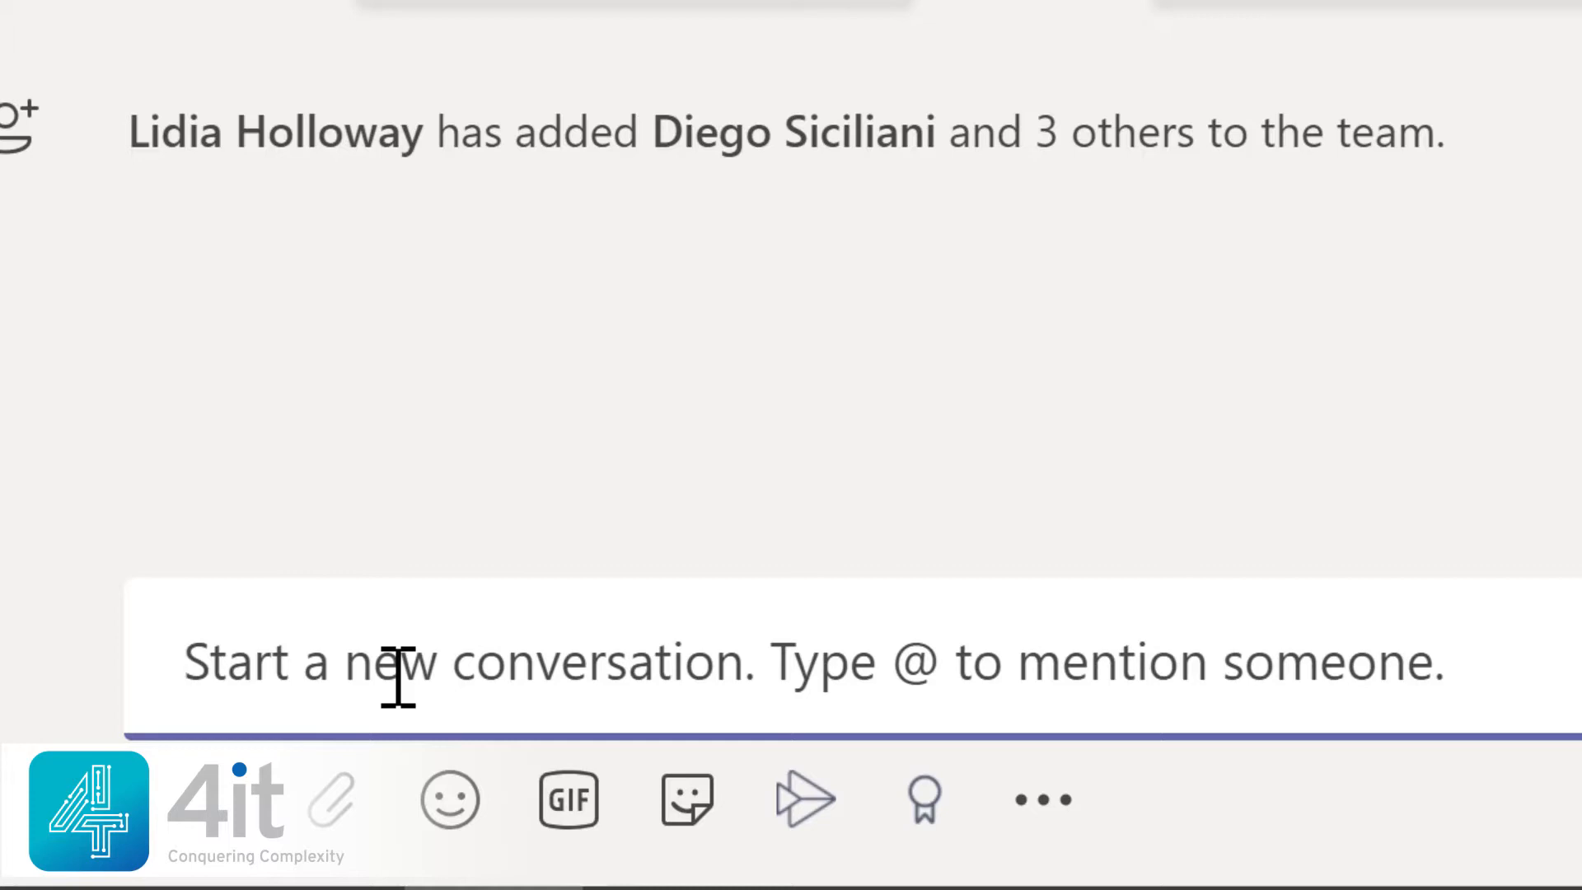
pyautogui.write("I'm excited to start planning our new LMS!")
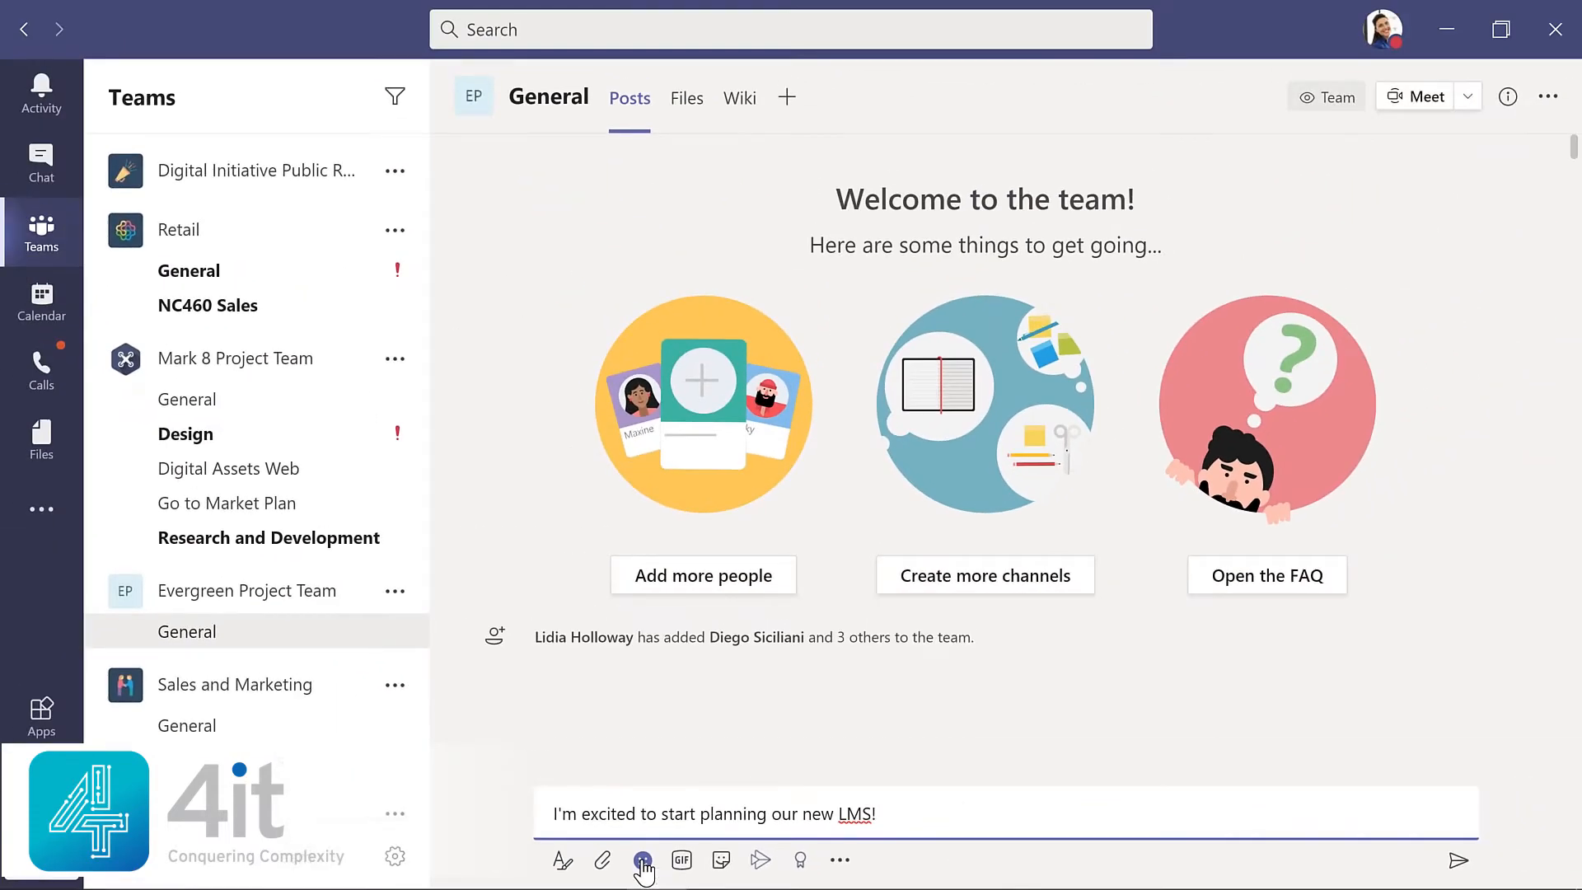
pyautogui.click(642, 861)
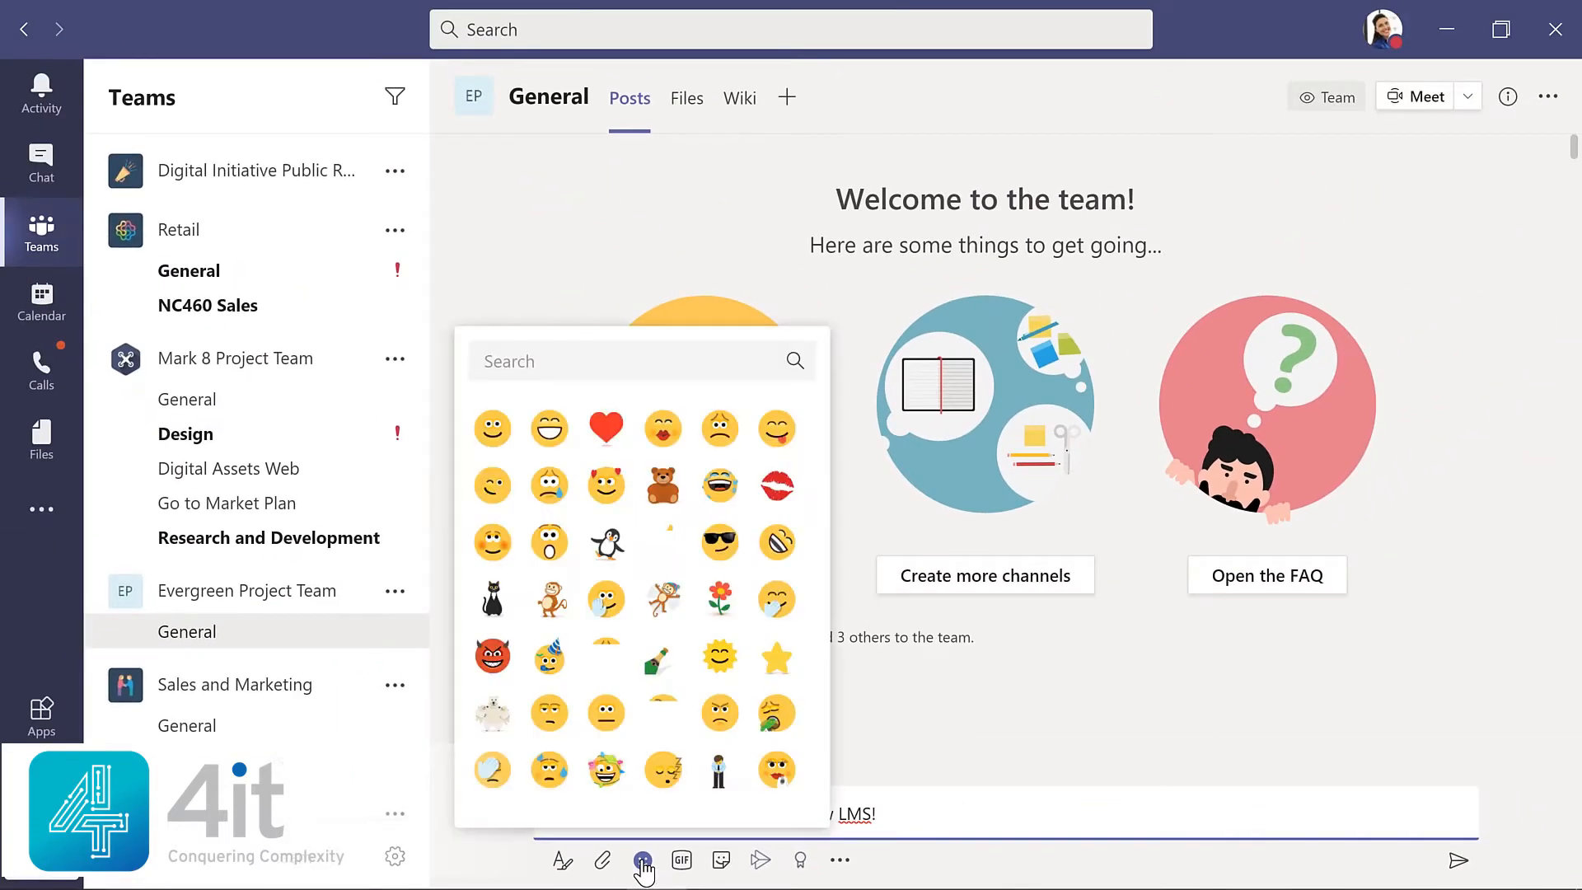
pyautogui.click(488, 427)
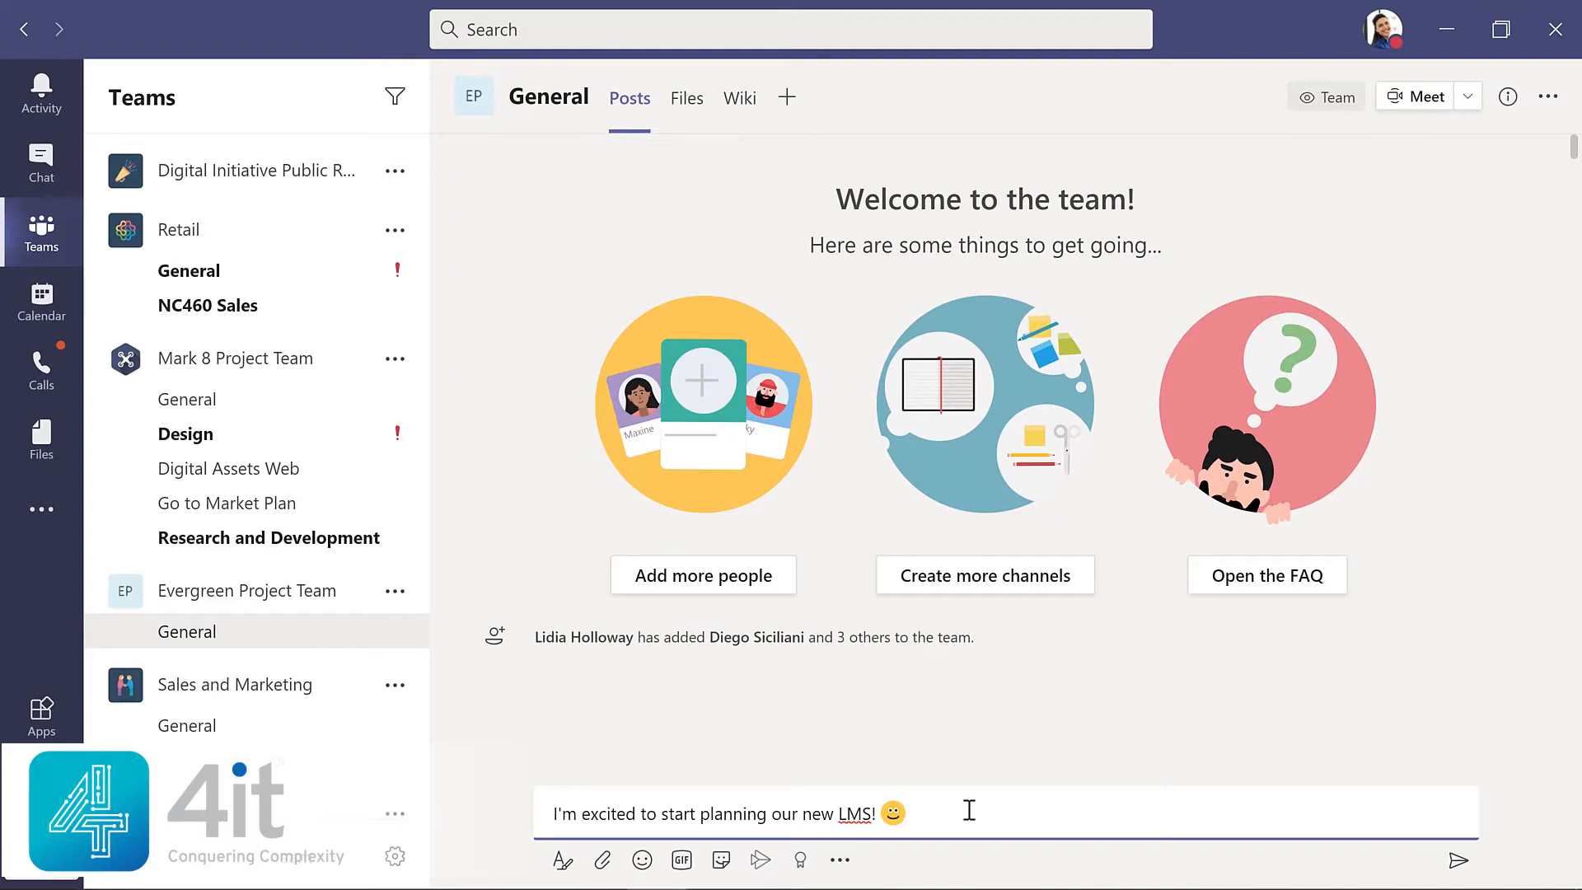
pyautogui.click(1458, 862)
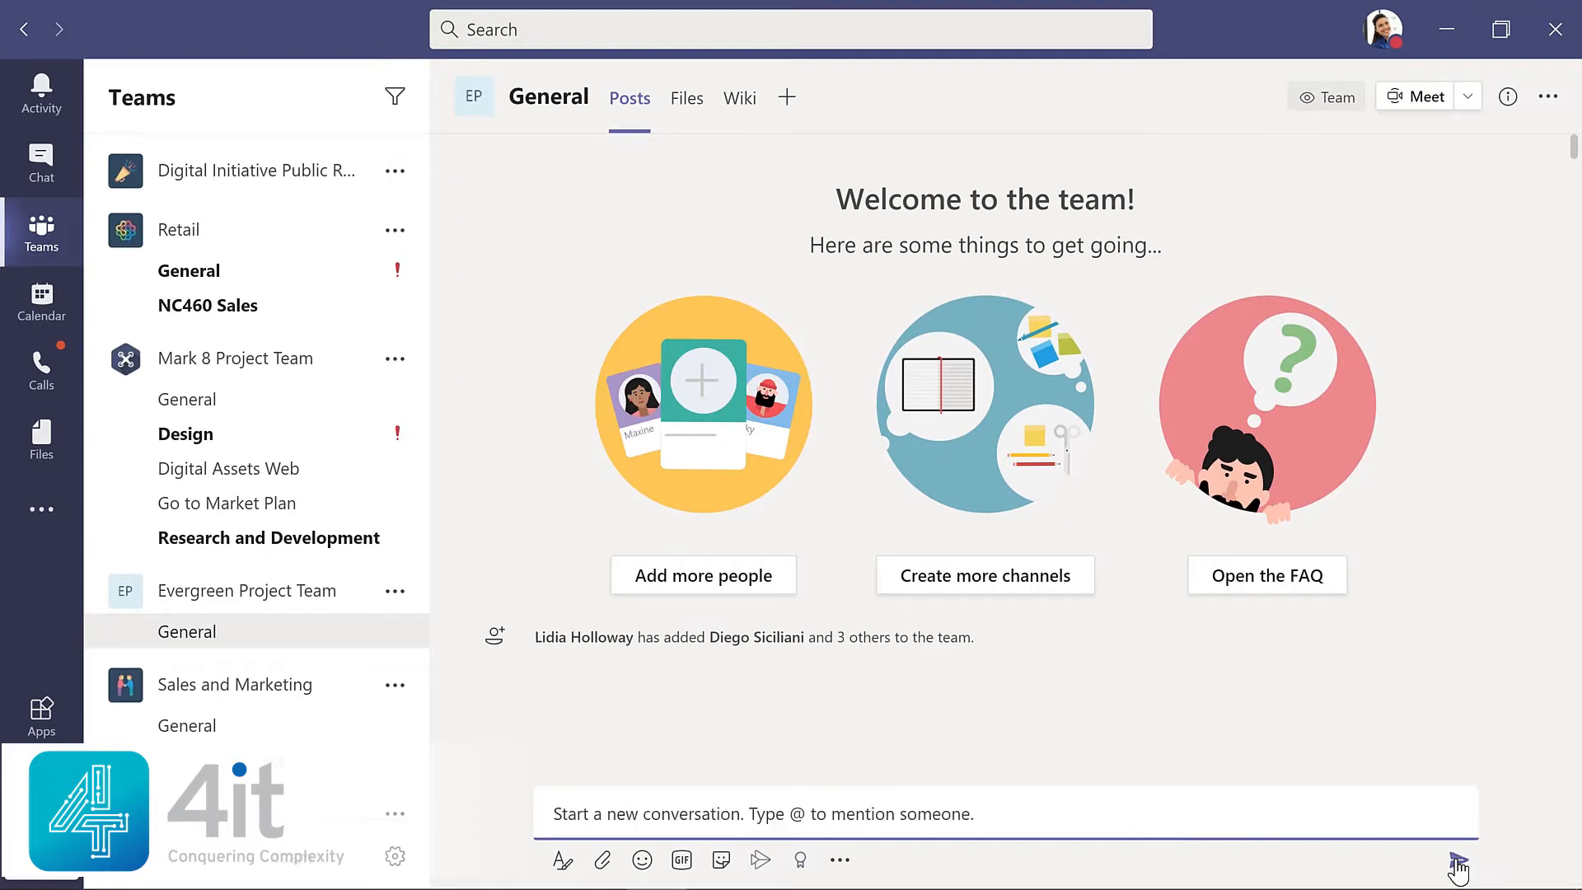
pyautogui.click(483, 781)
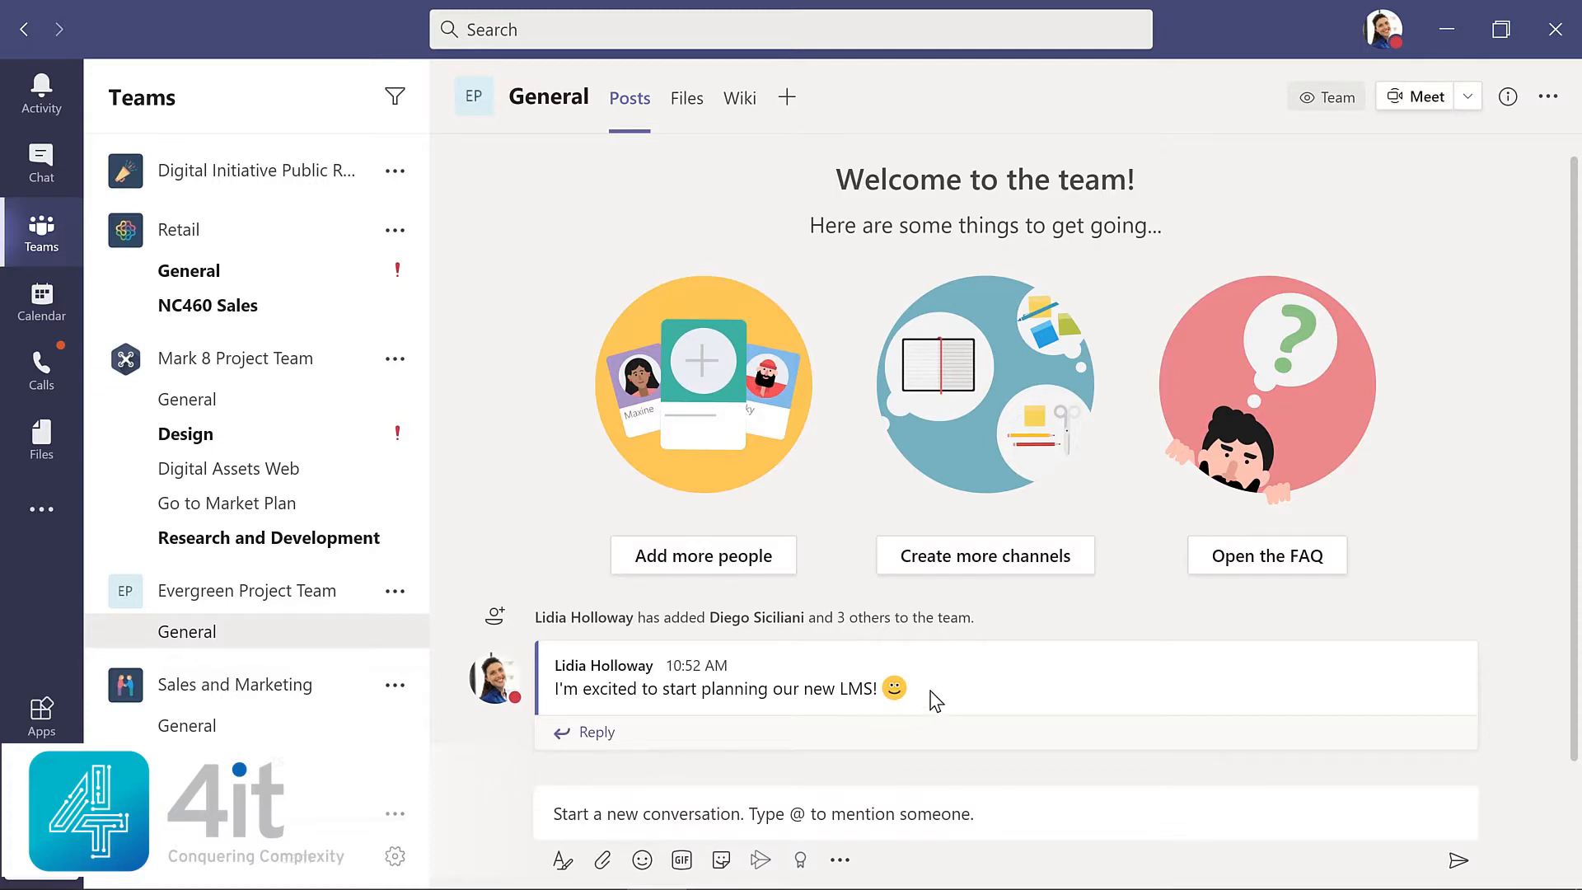
# Edit the posted LMS message in the General channel to begin with a mention of Evergreen Project Team followed by a comma
pyautogui.moveTo(937, 701)
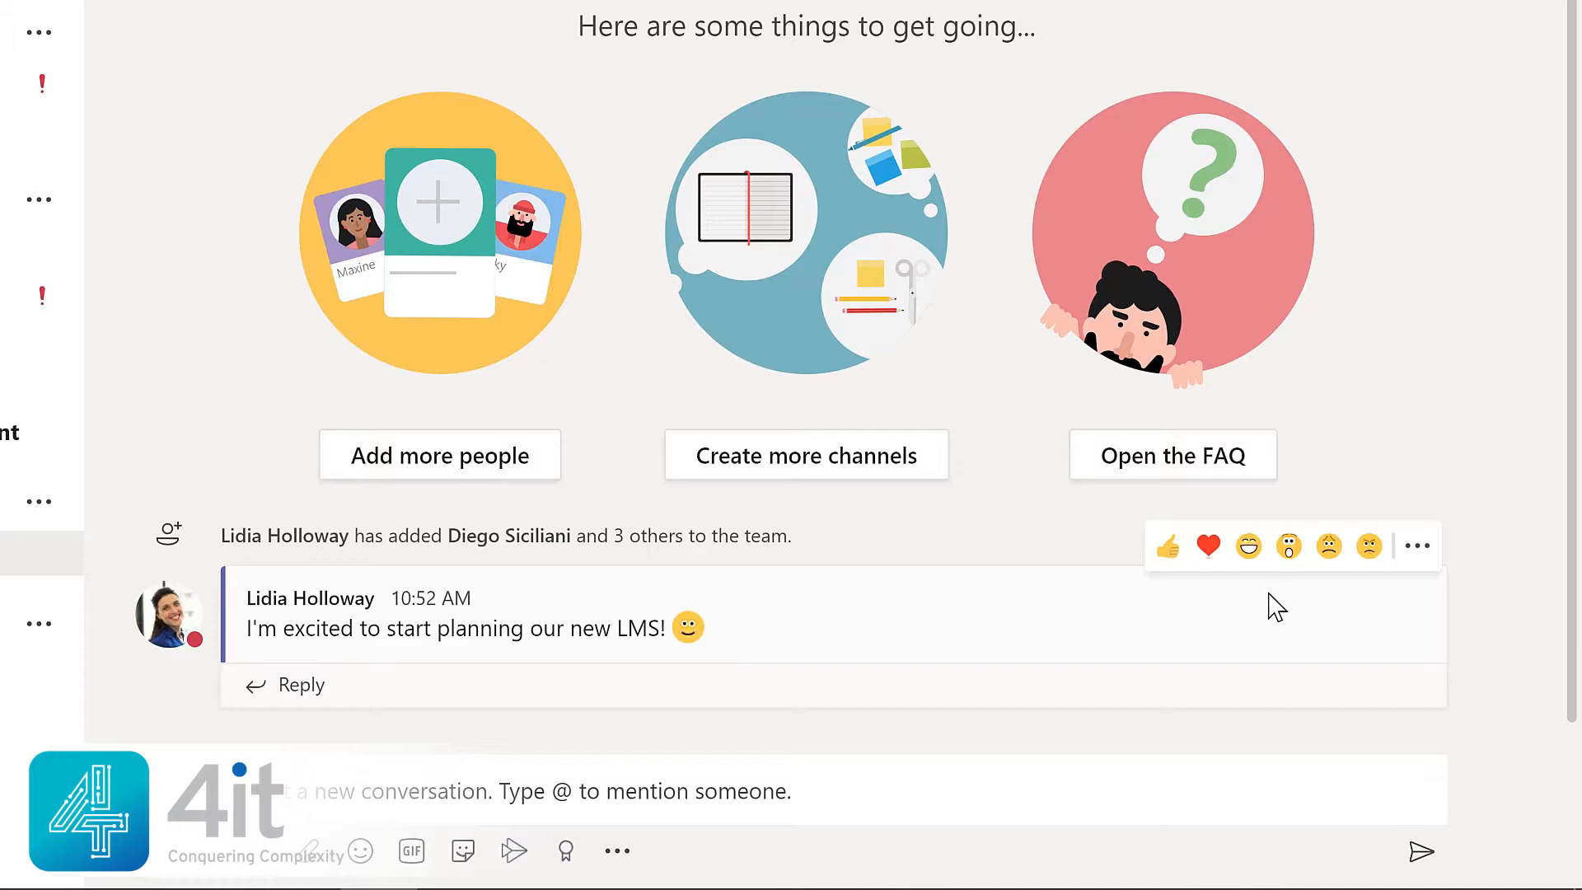
pyautogui.click(1417, 546)
pyautogui.moveTo(1424, 569)
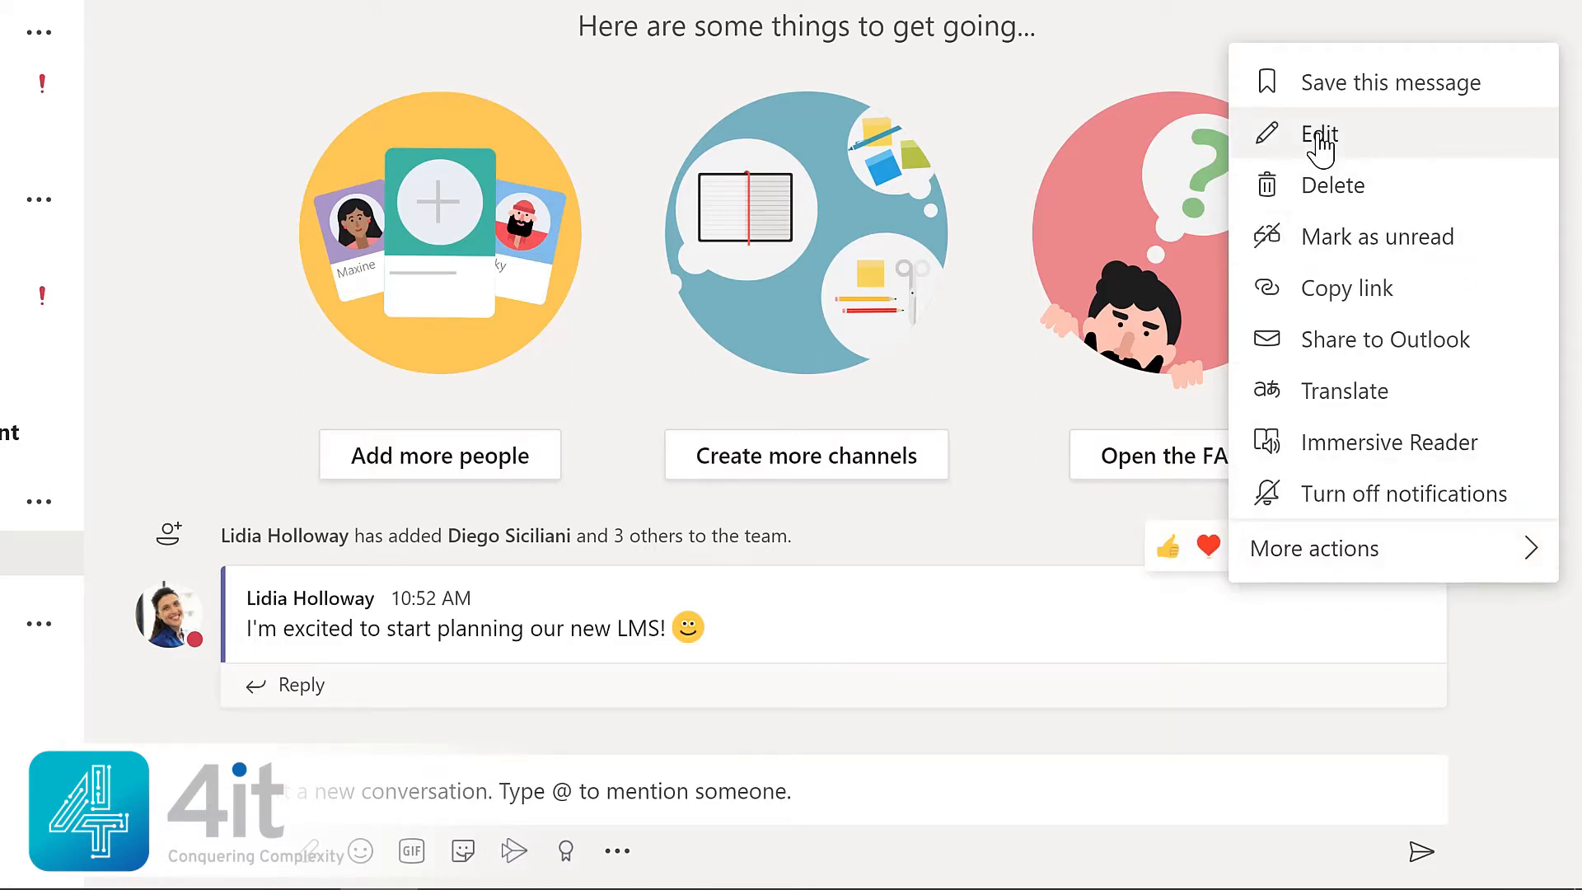
pyautogui.click(1320, 140)
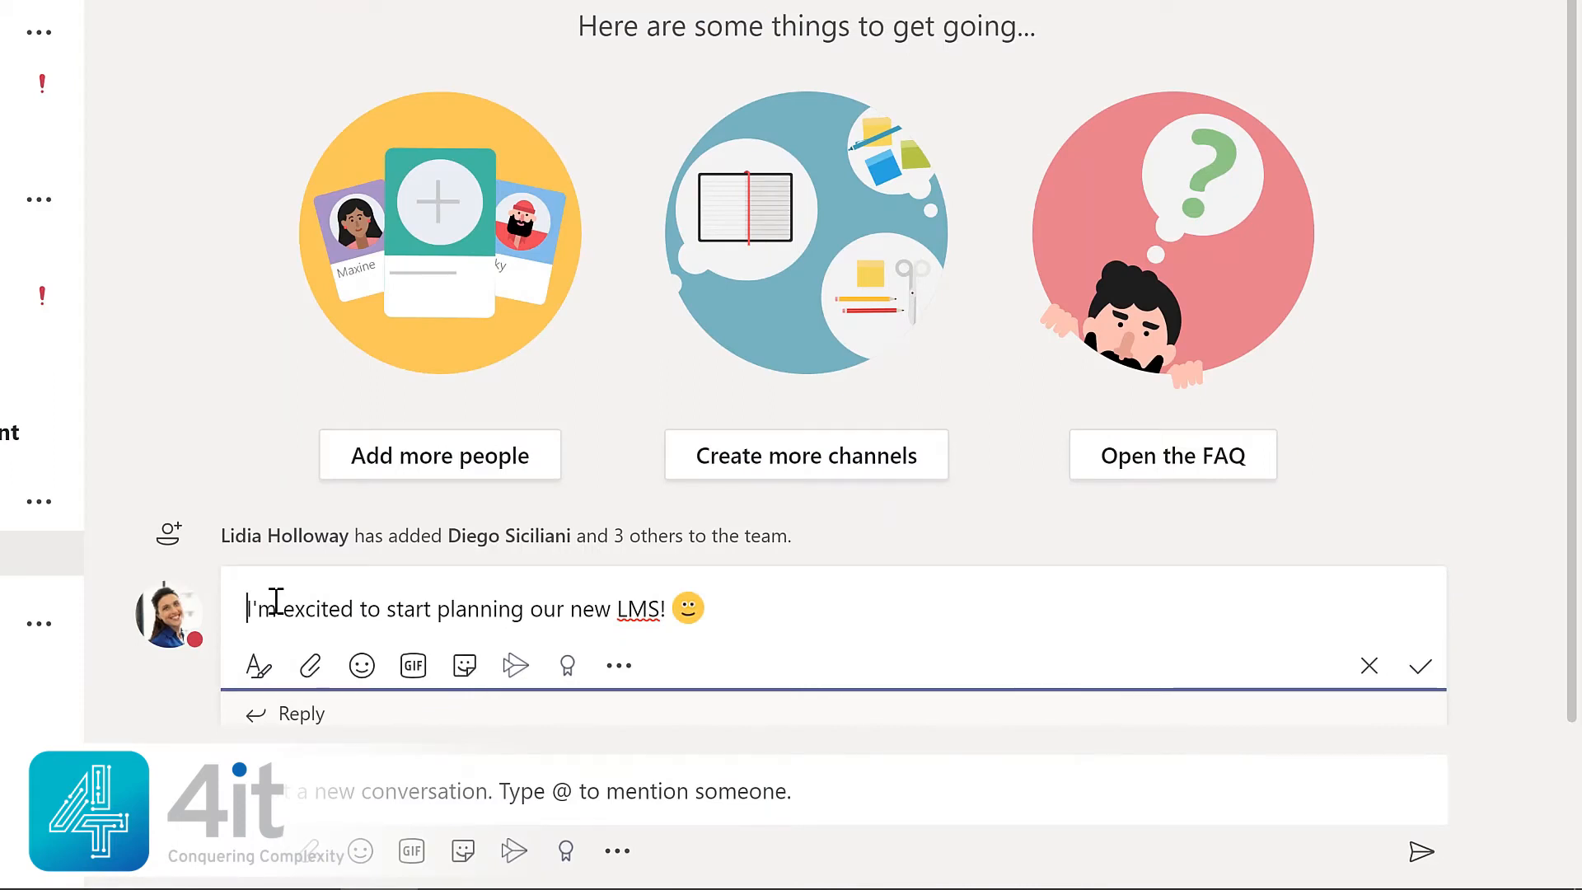
pyautogui.write('@')
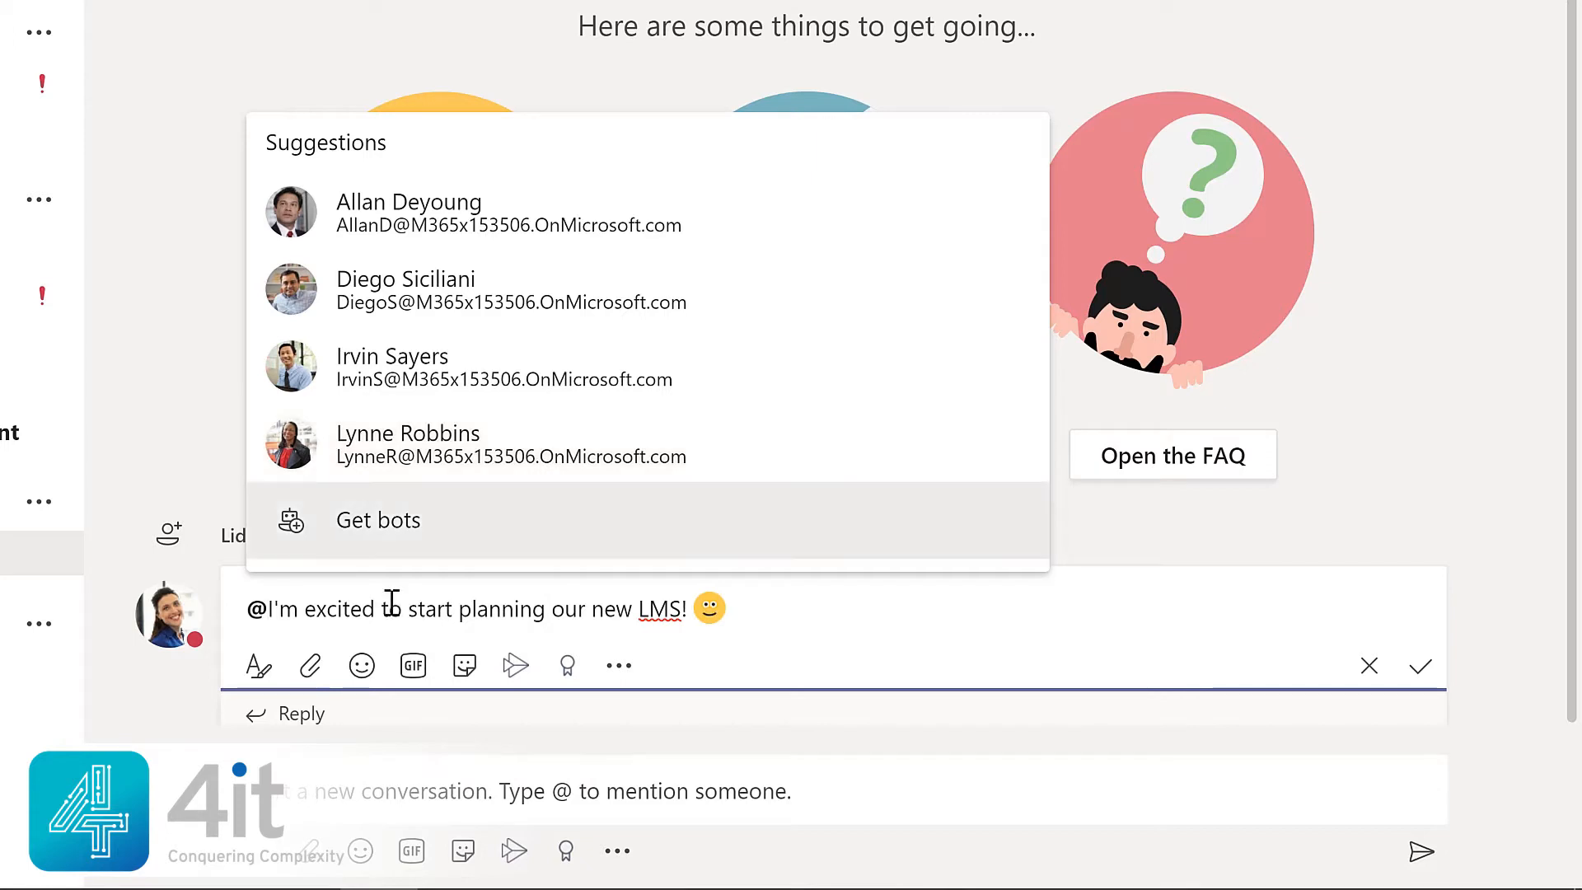
pyautogui.write('team')
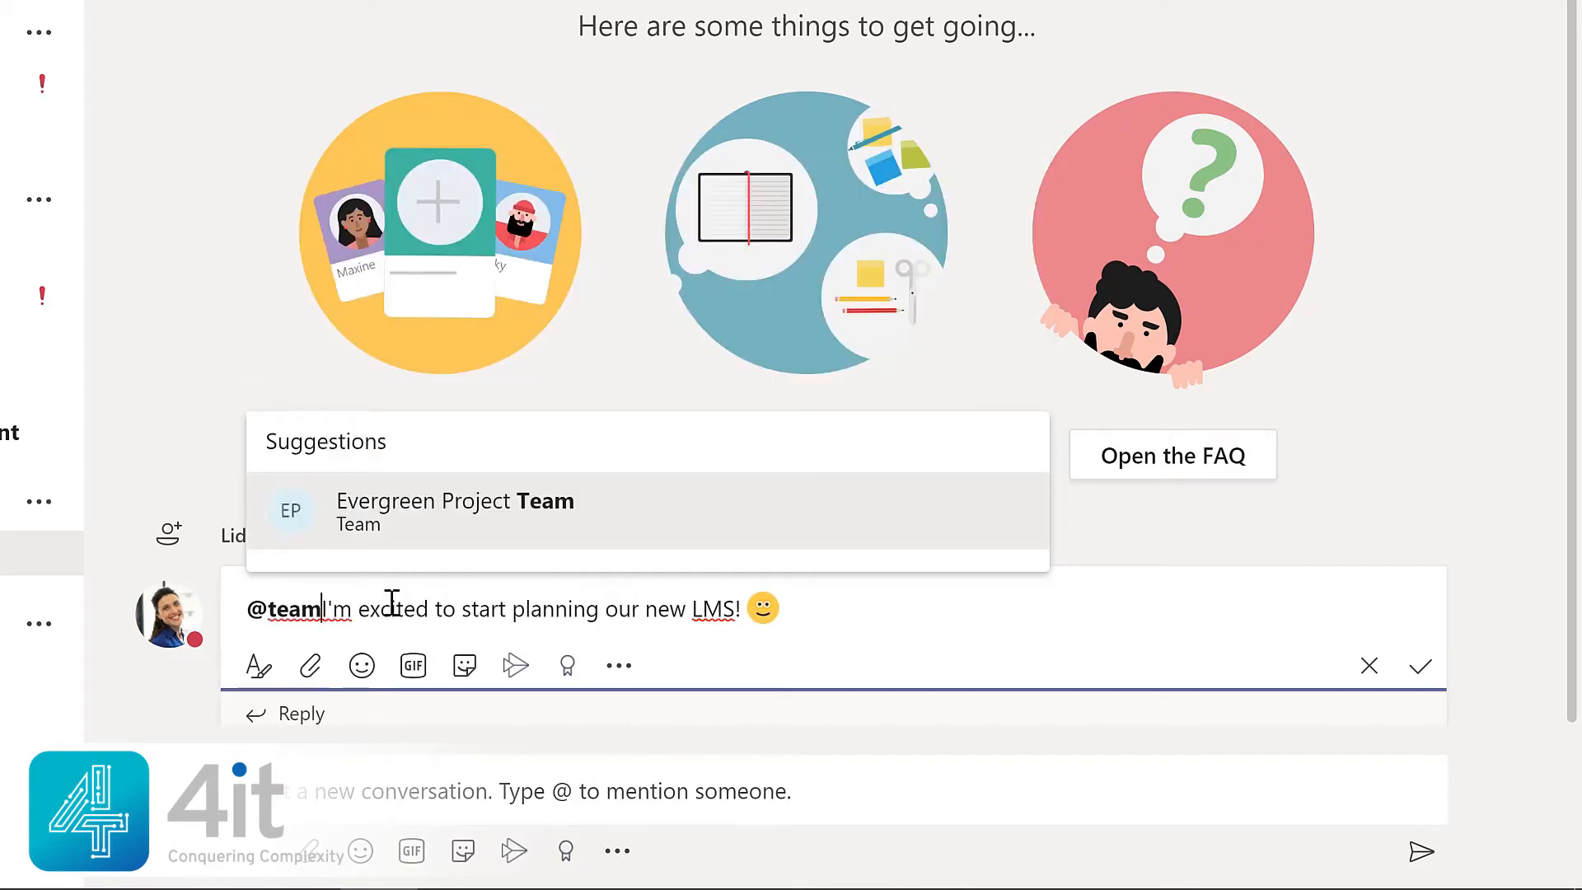
pyautogui.click(432, 522)
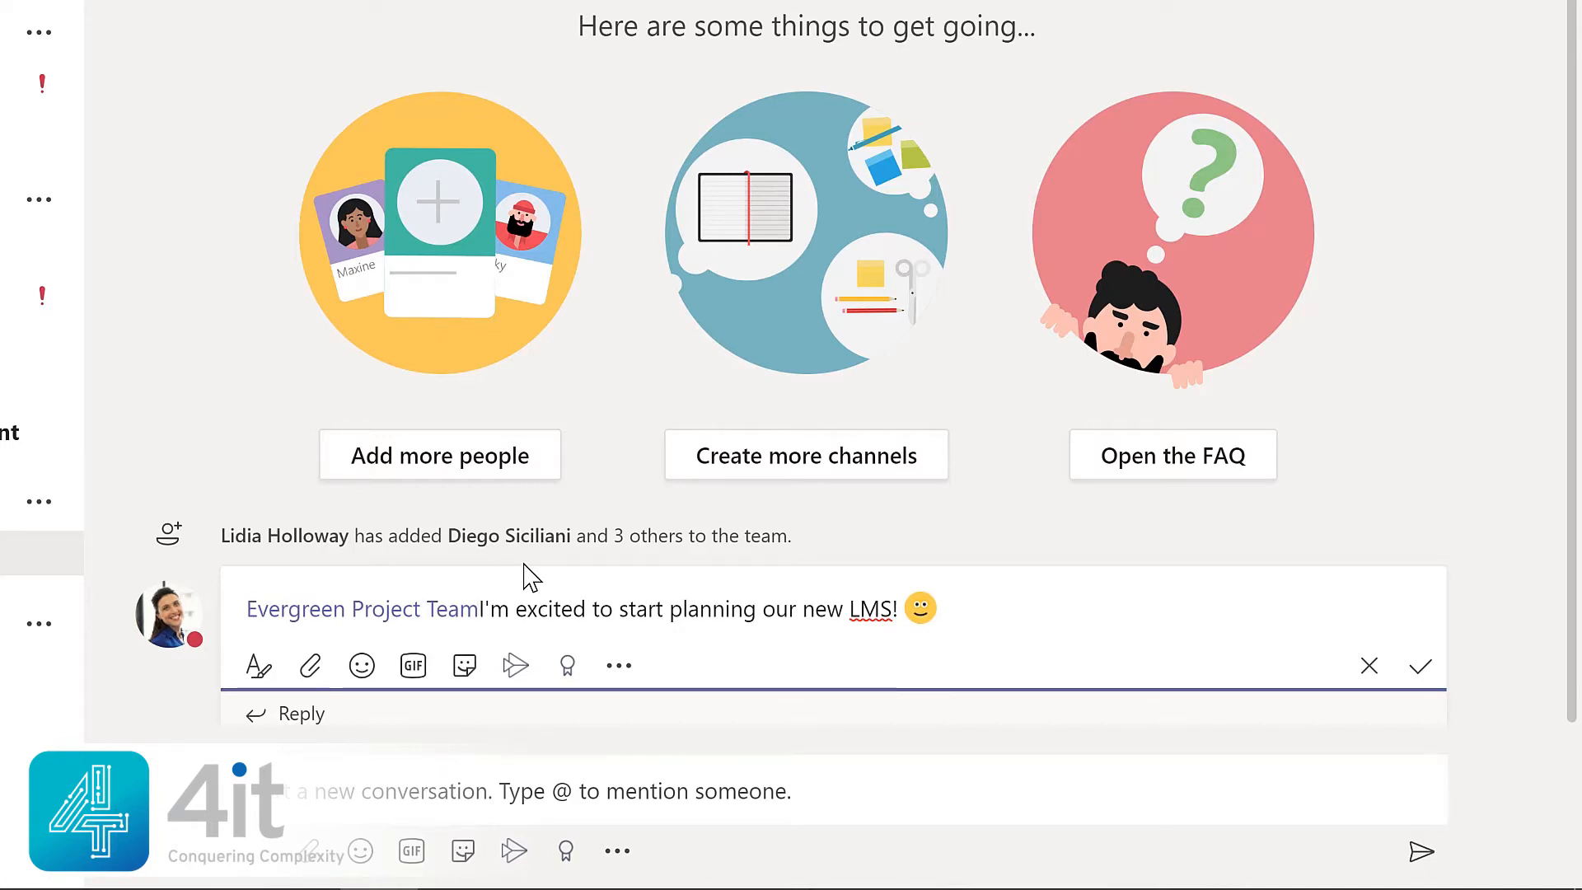
pyautogui.write(',')
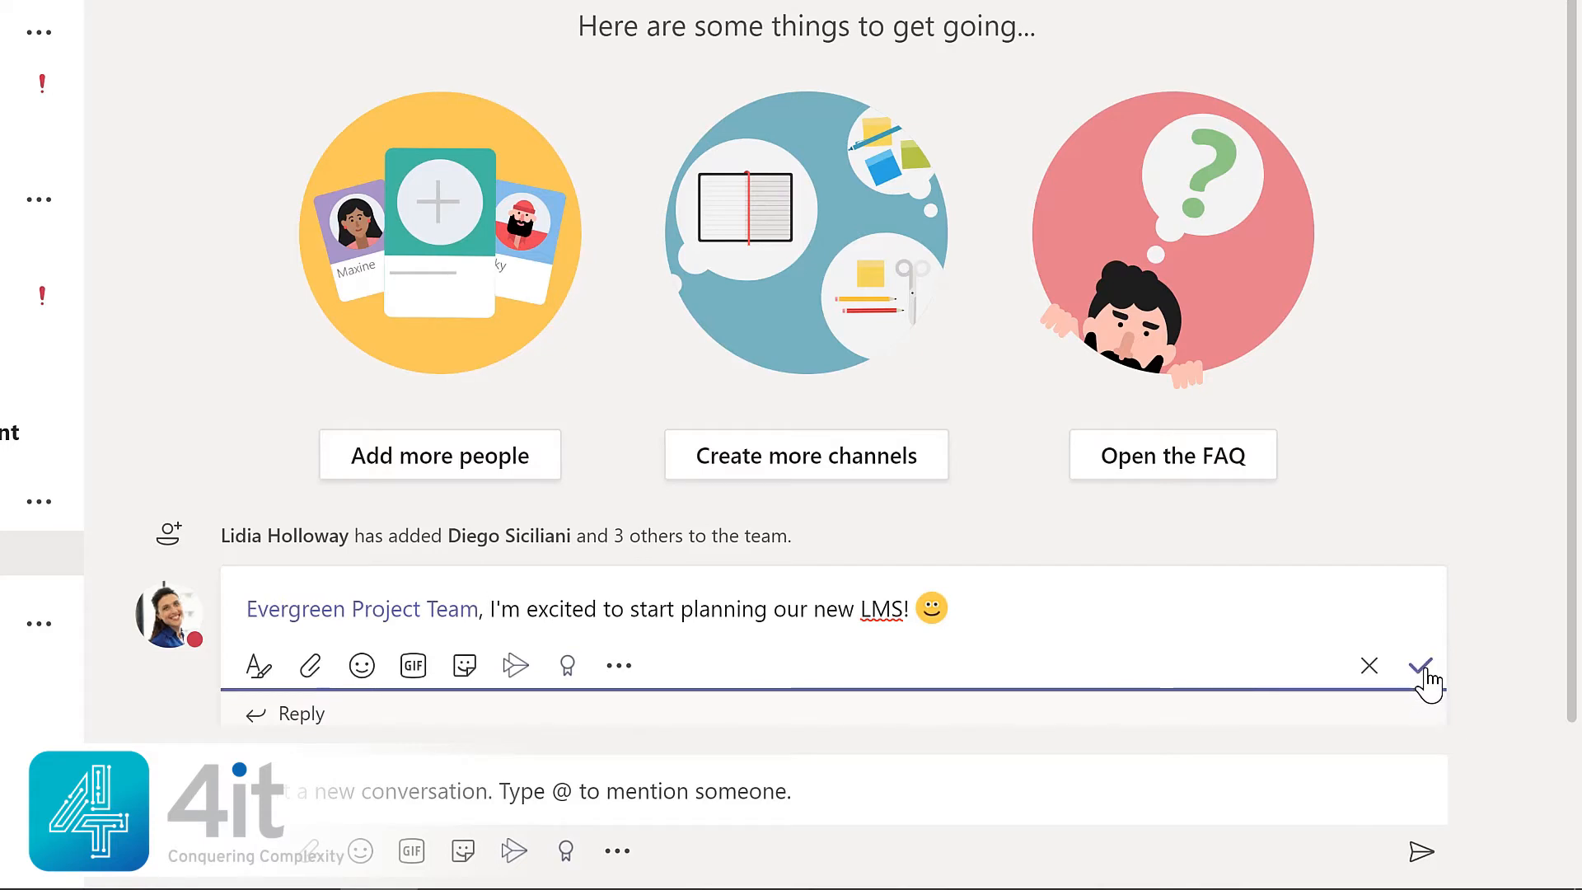
pyautogui.click(1423, 683)
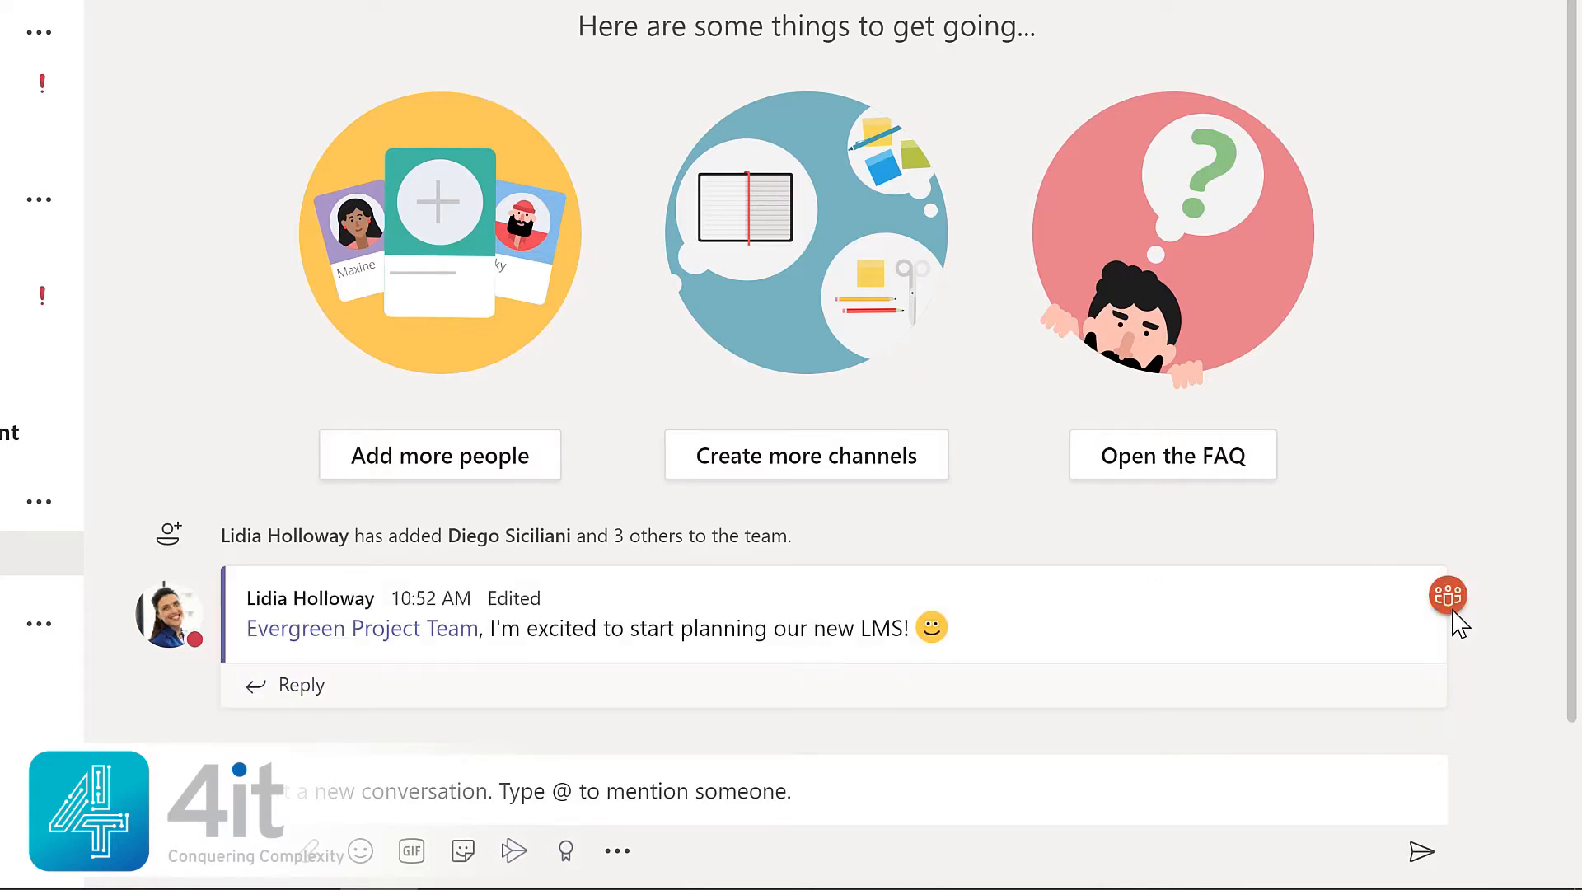
pyautogui.moveTo(1461, 608)
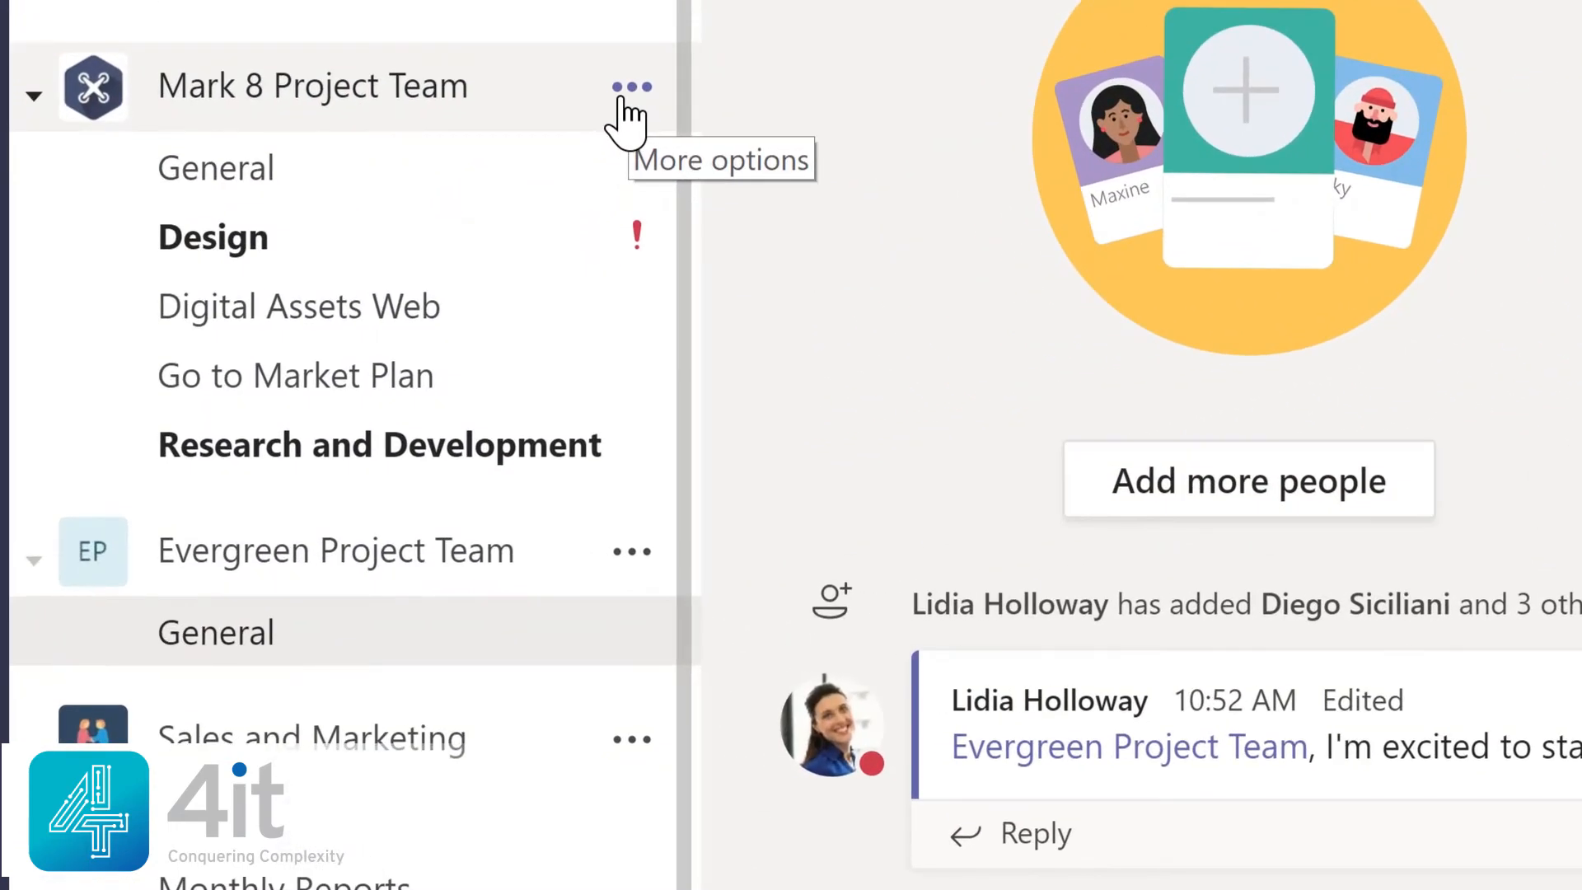
# Review the Mark 8 Project Team's management details, covering its owners, members and guests, channels and analytics
pyautogui.click(630, 86)
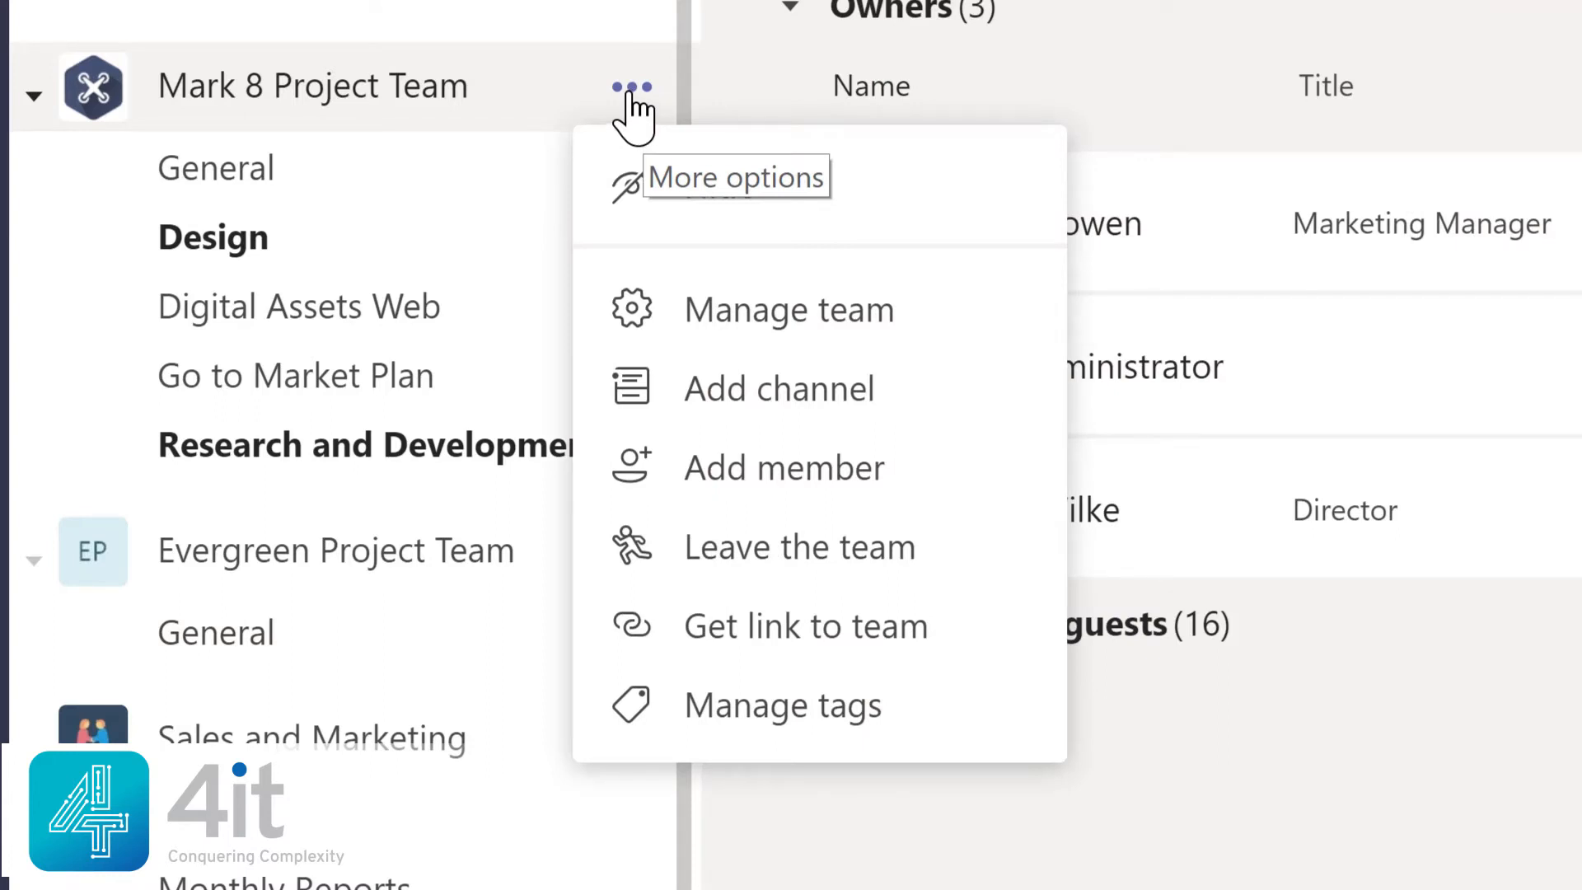
pyautogui.click(766, 323)
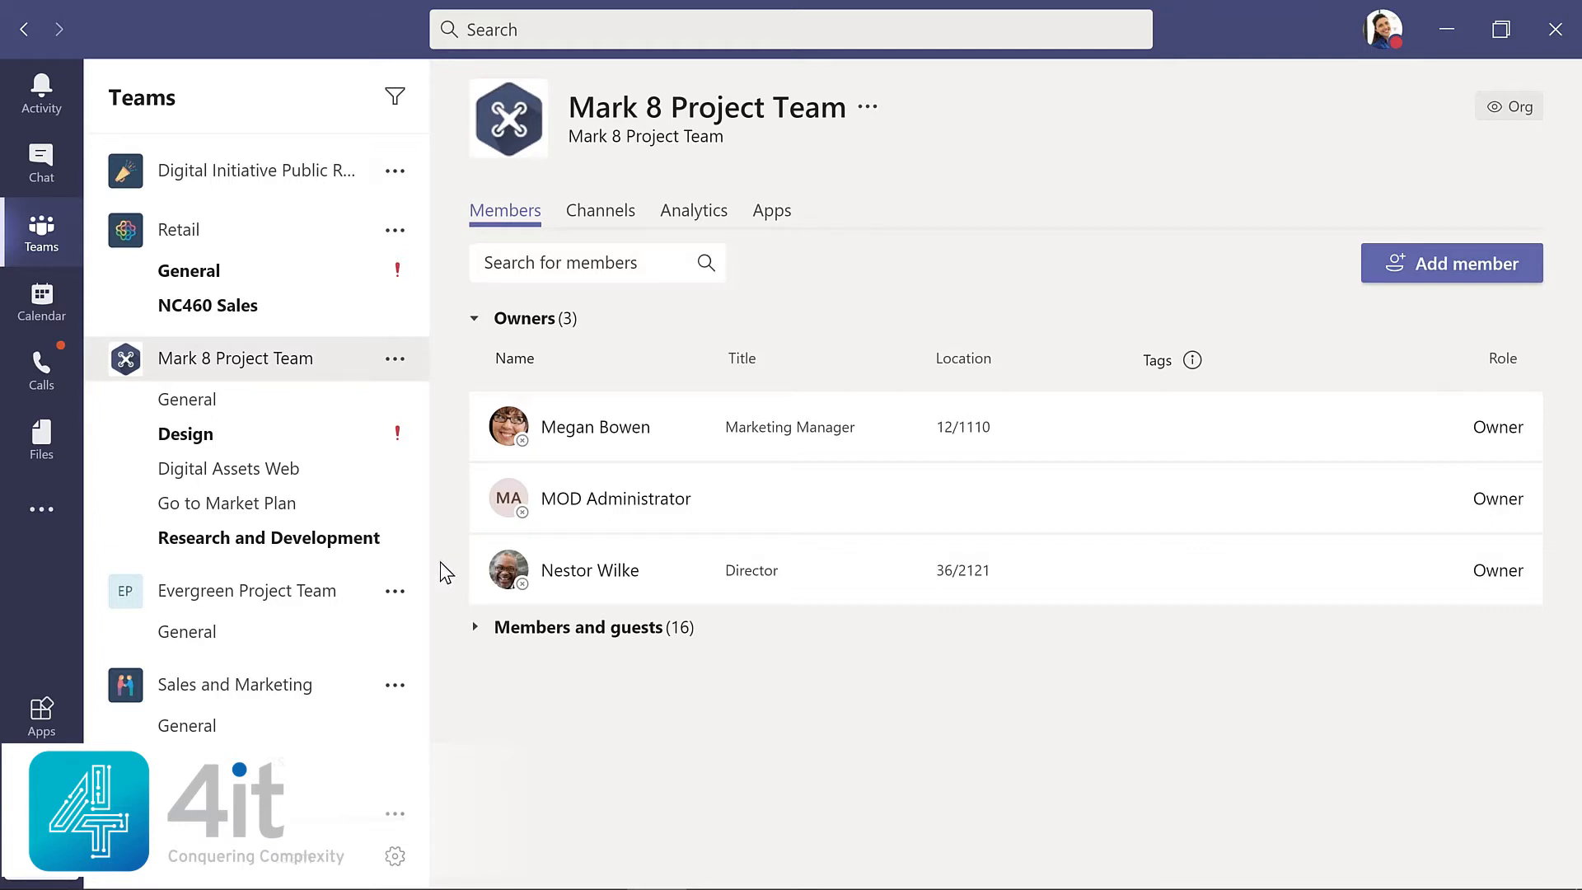
pyautogui.click(537, 631)
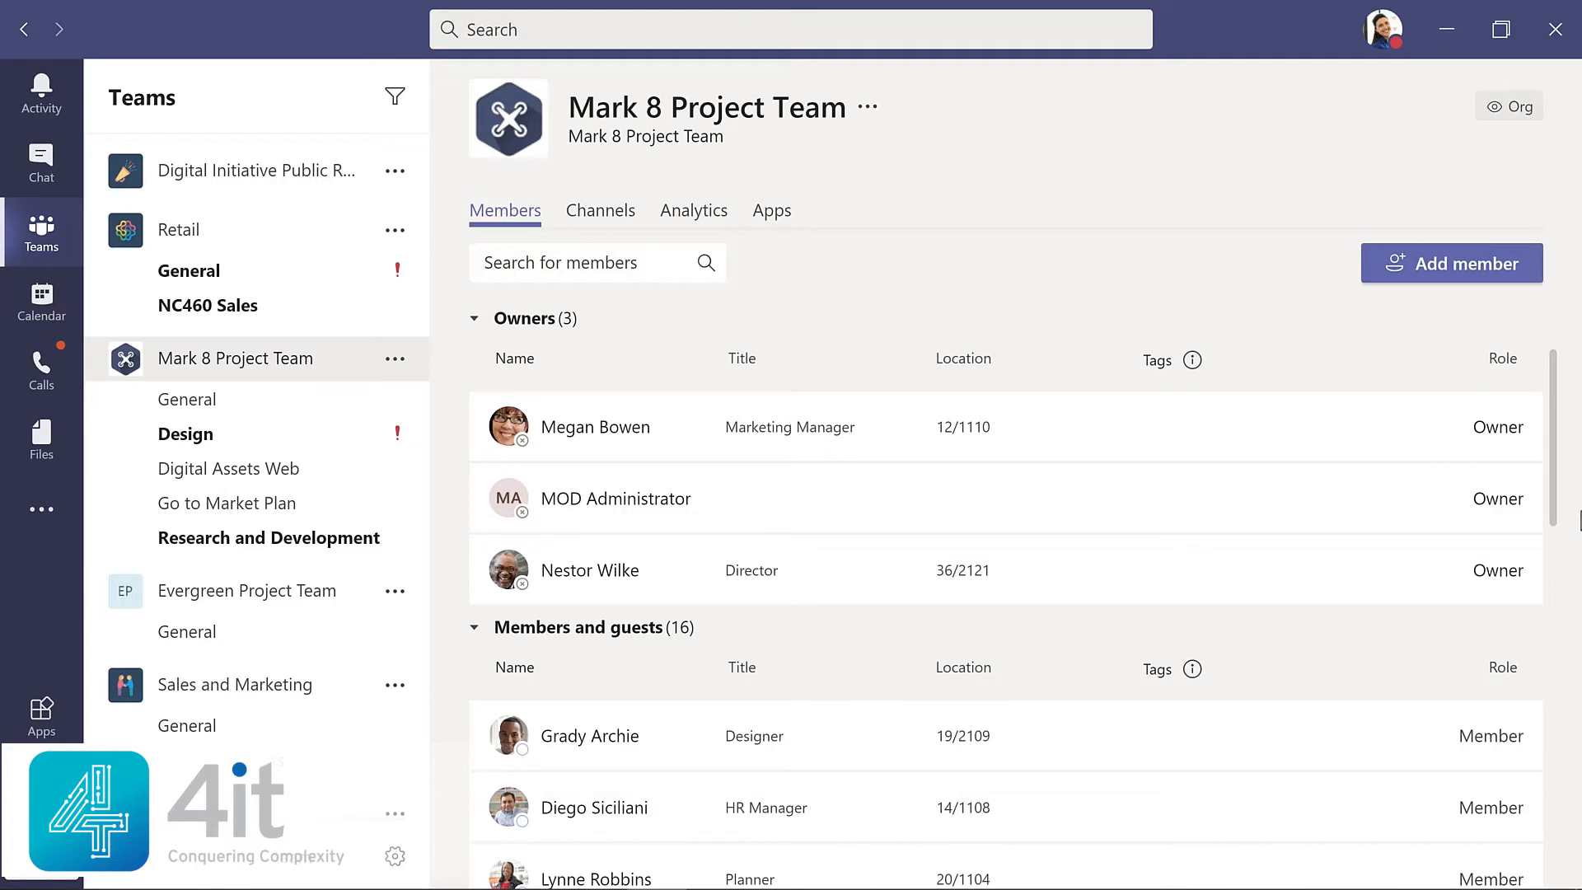
pyautogui.moveTo(1557, 498); pyautogui.dragTo(1567, 889)
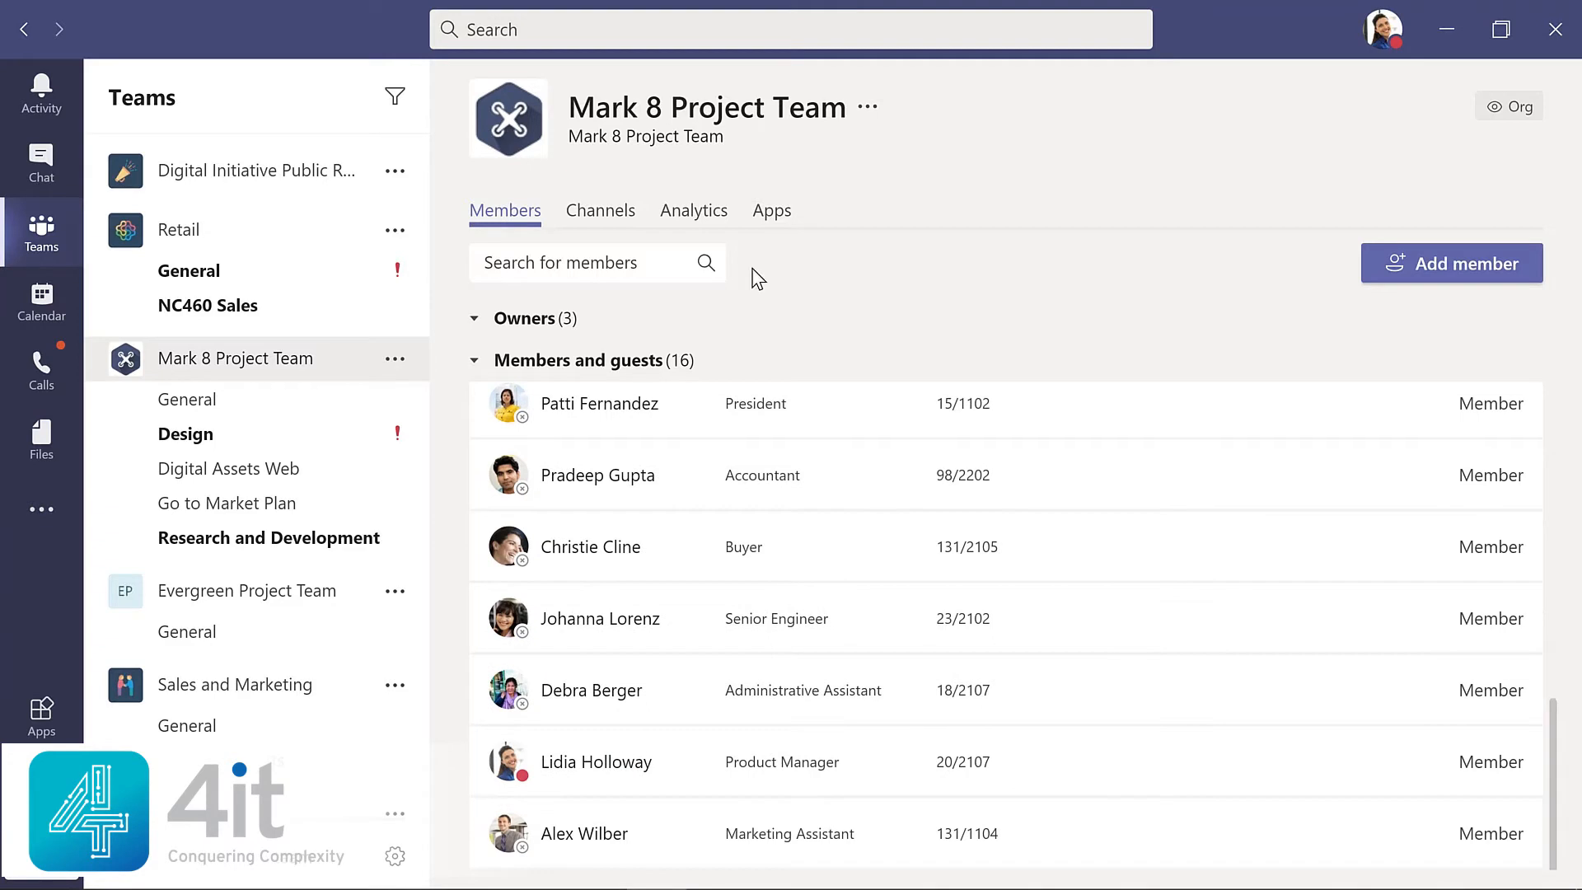
pyautogui.click(601, 213)
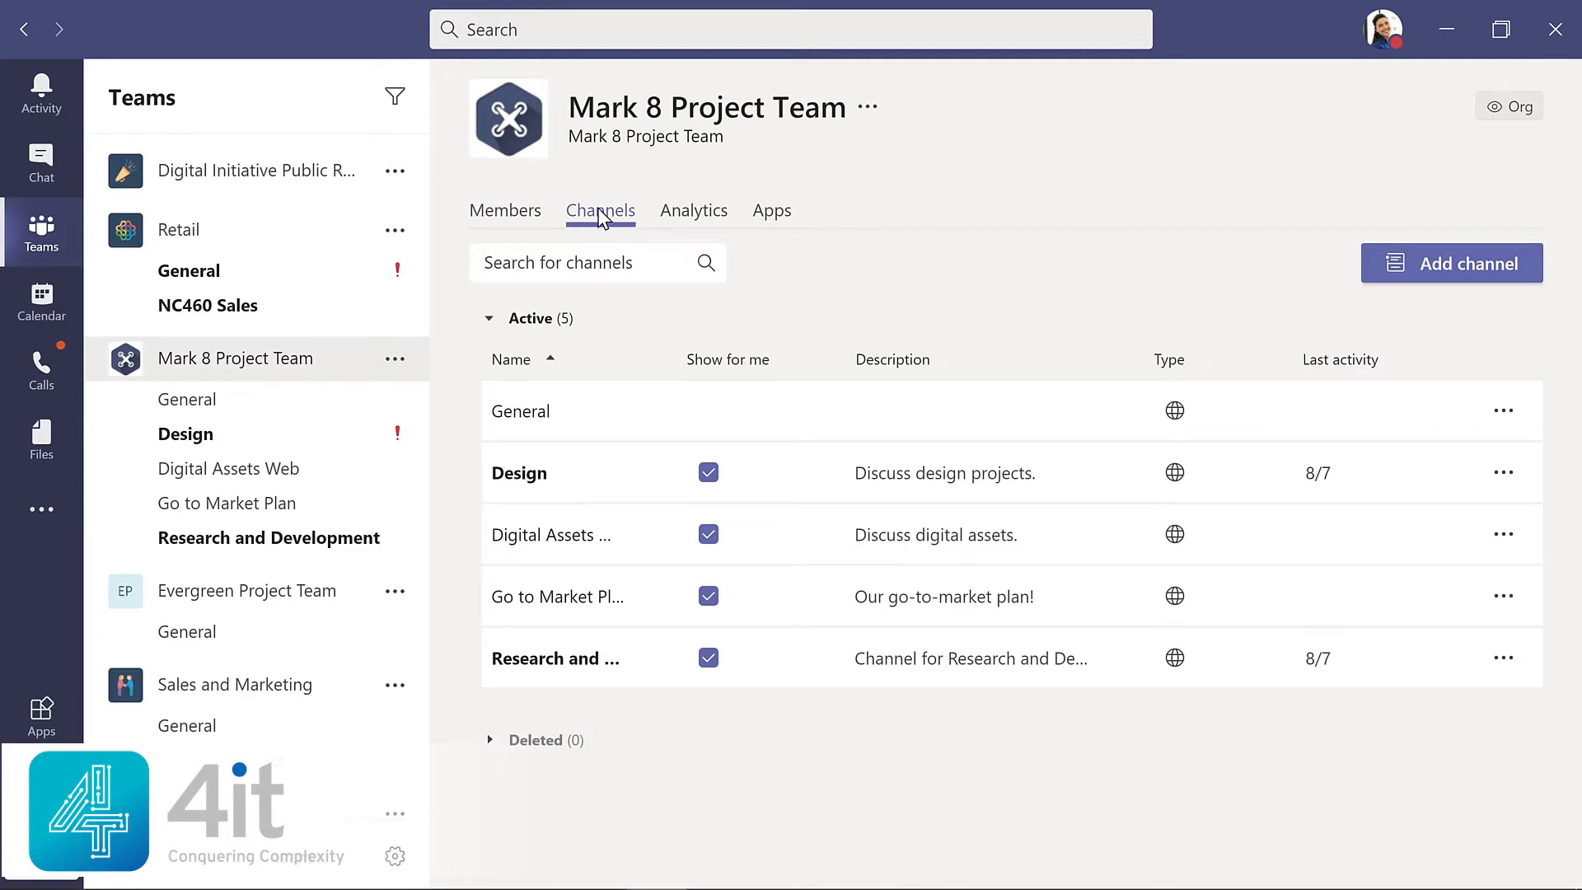
pyautogui.click(695, 214)
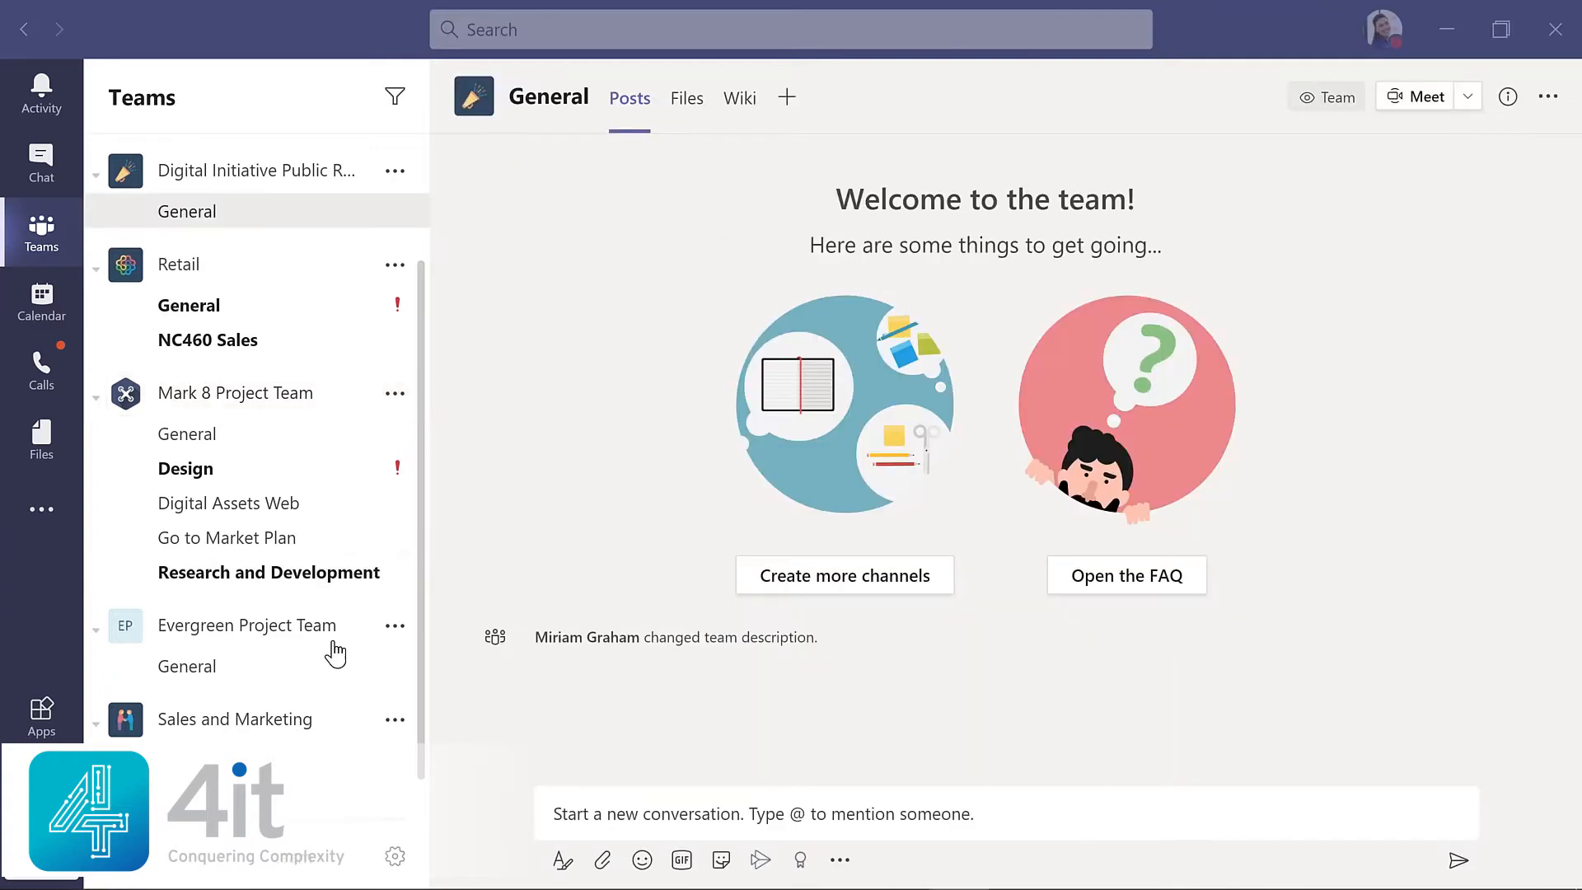
# Add the Director to the Evergreen Project Team as a member
pyautogui.click(395, 630)
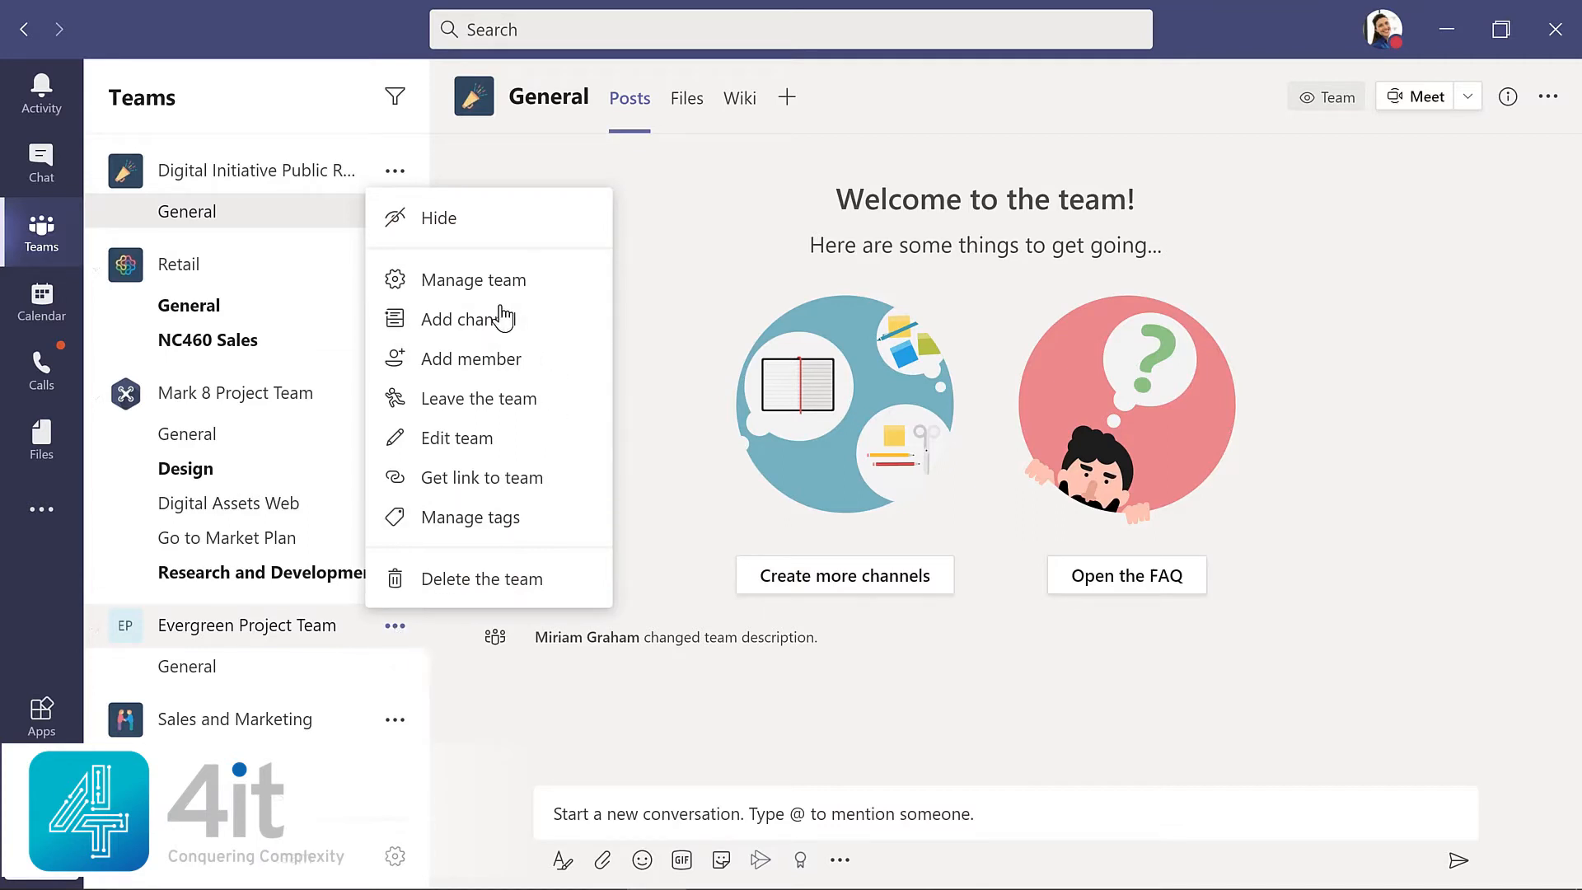
pyautogui.click(466, 363)
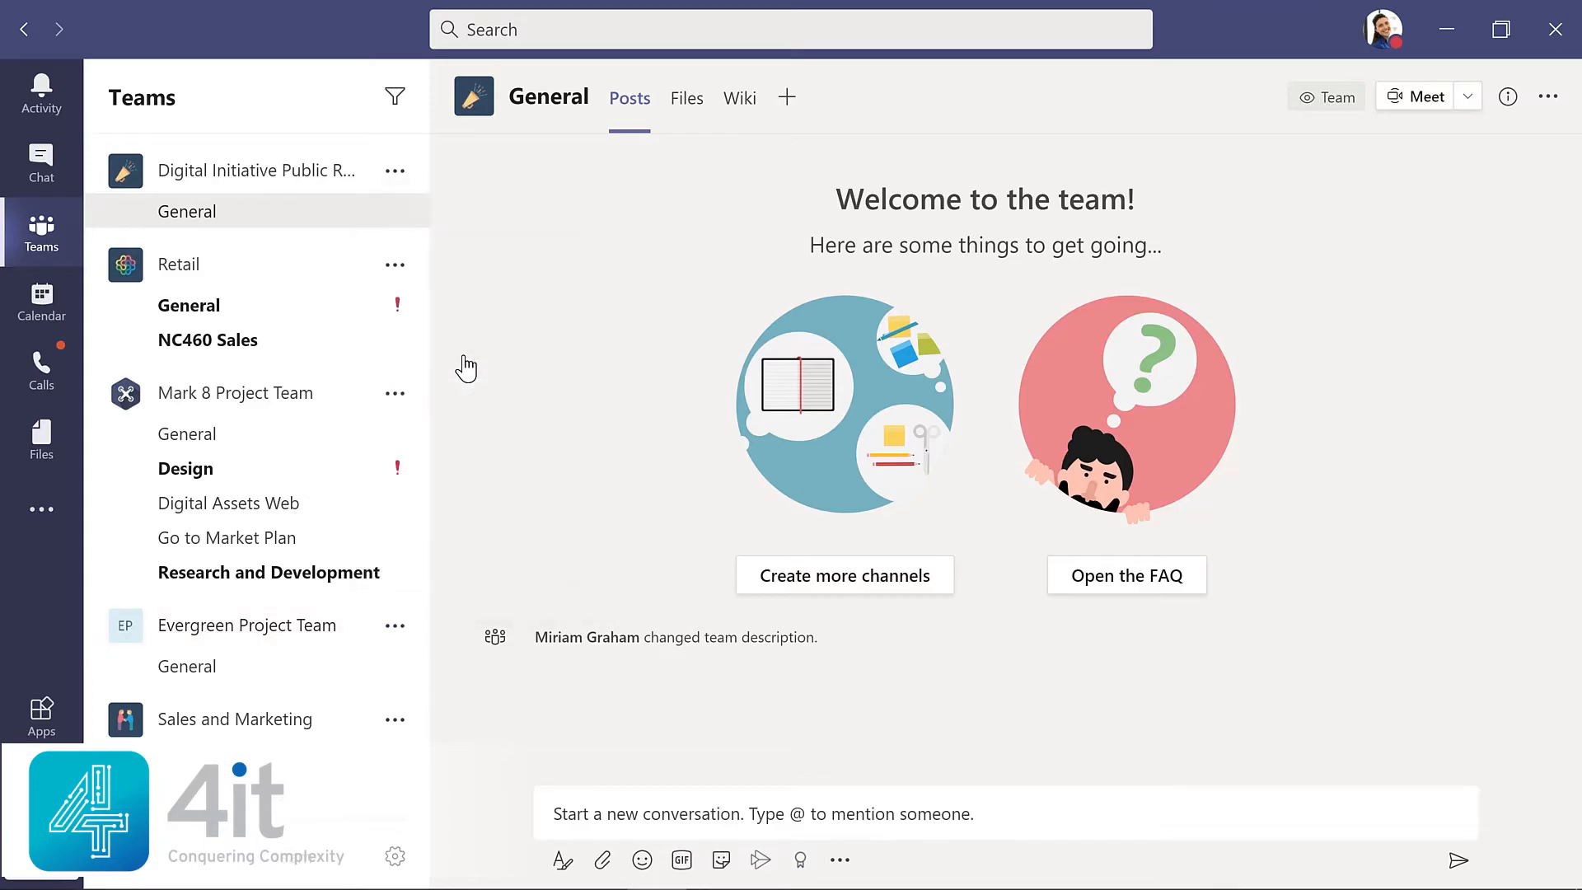
pyautogui.write('nestor')
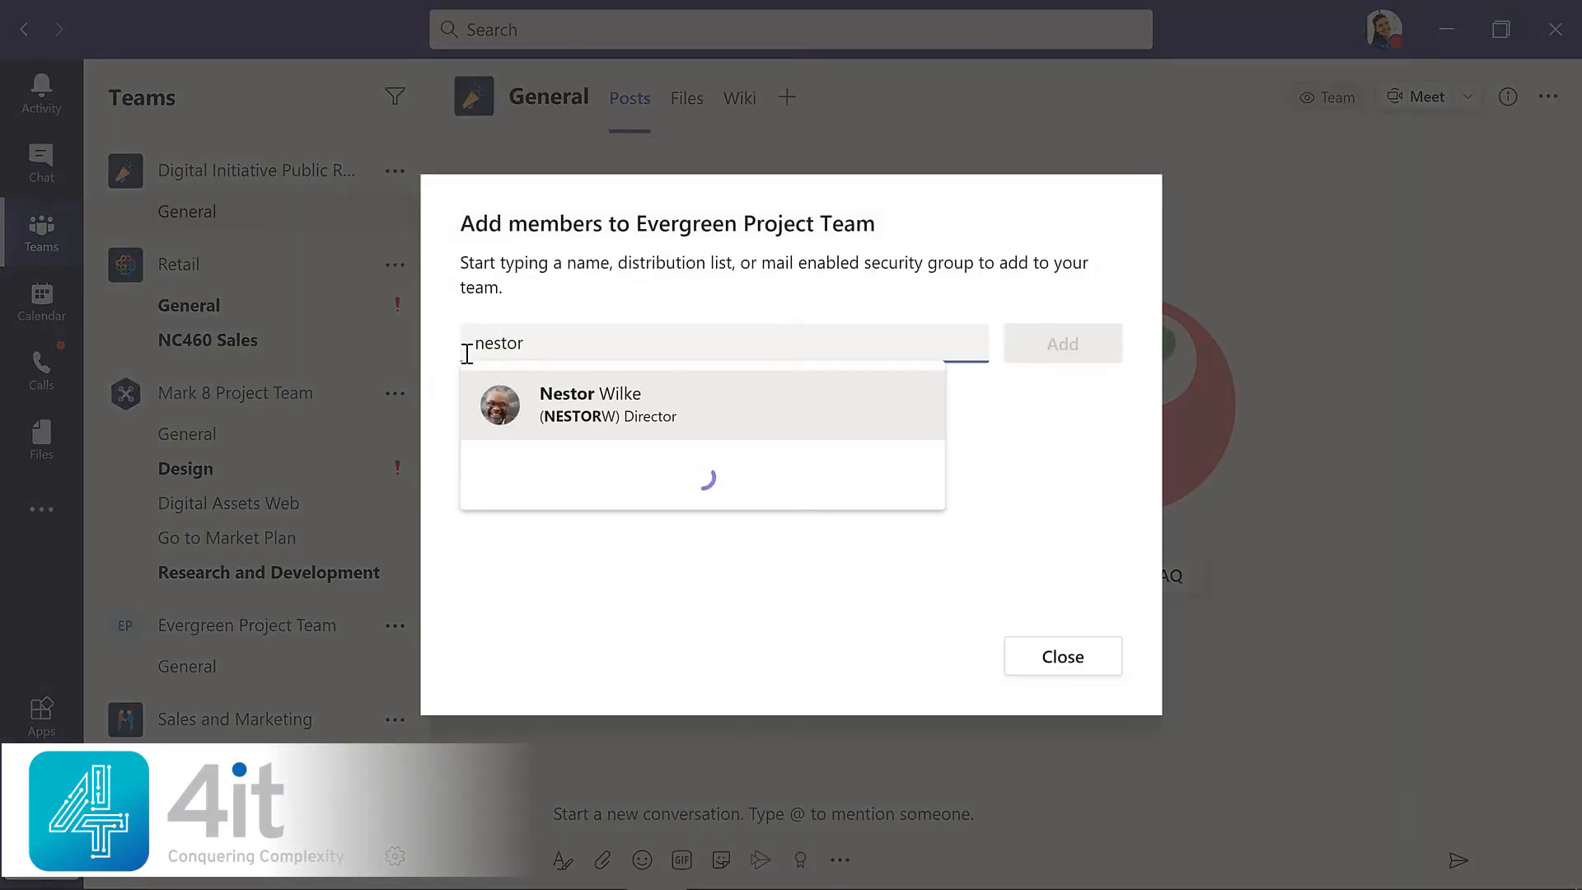
pyautogui.press('Return')
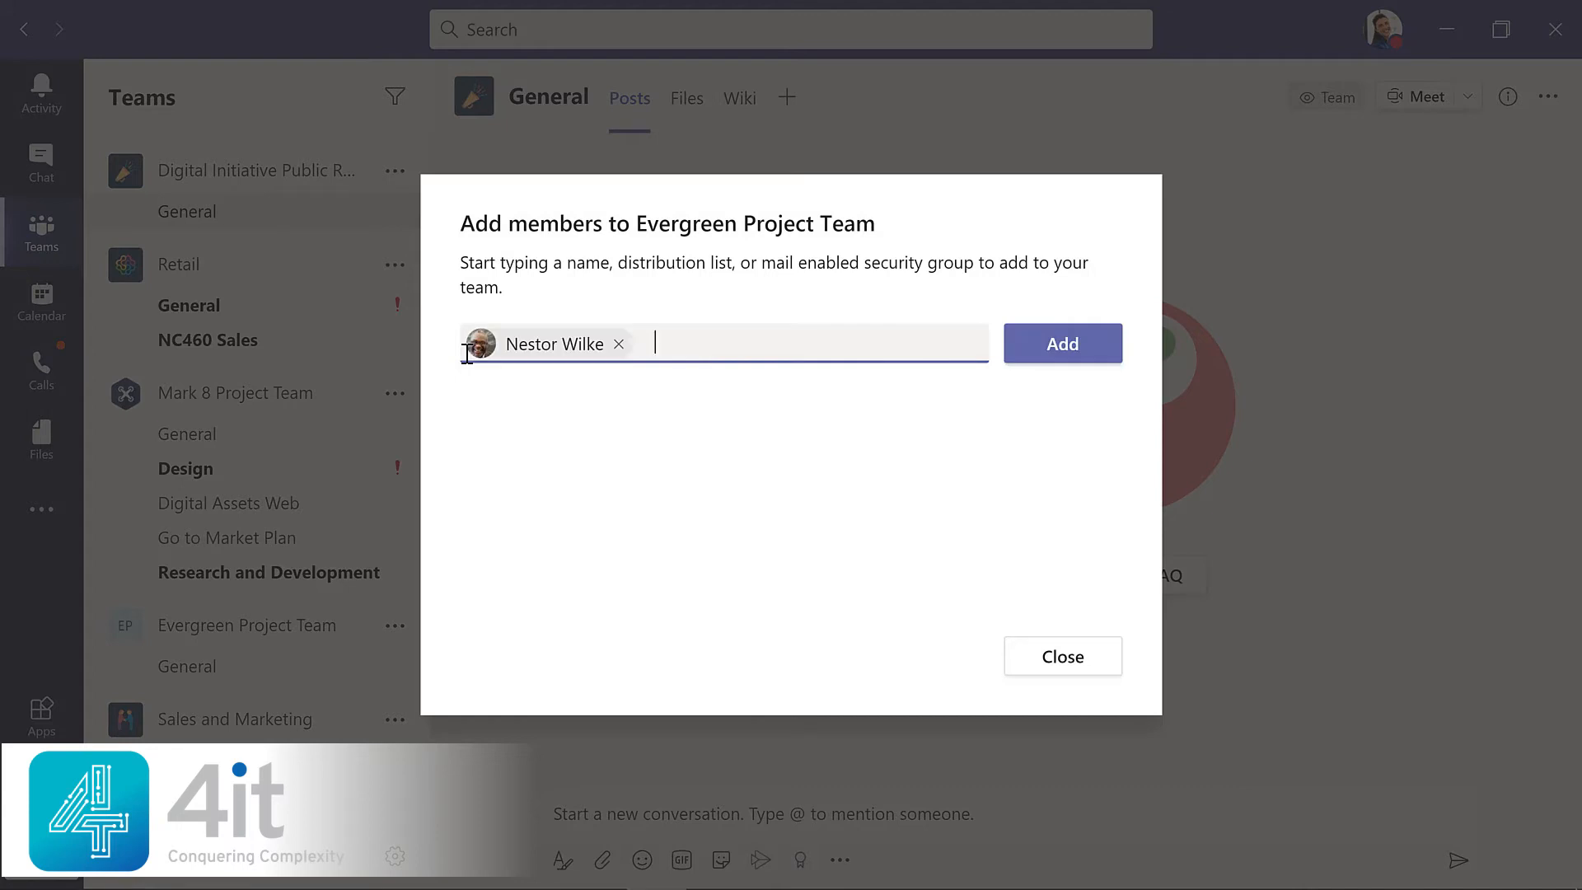
pyautogui.click(1075, 356)
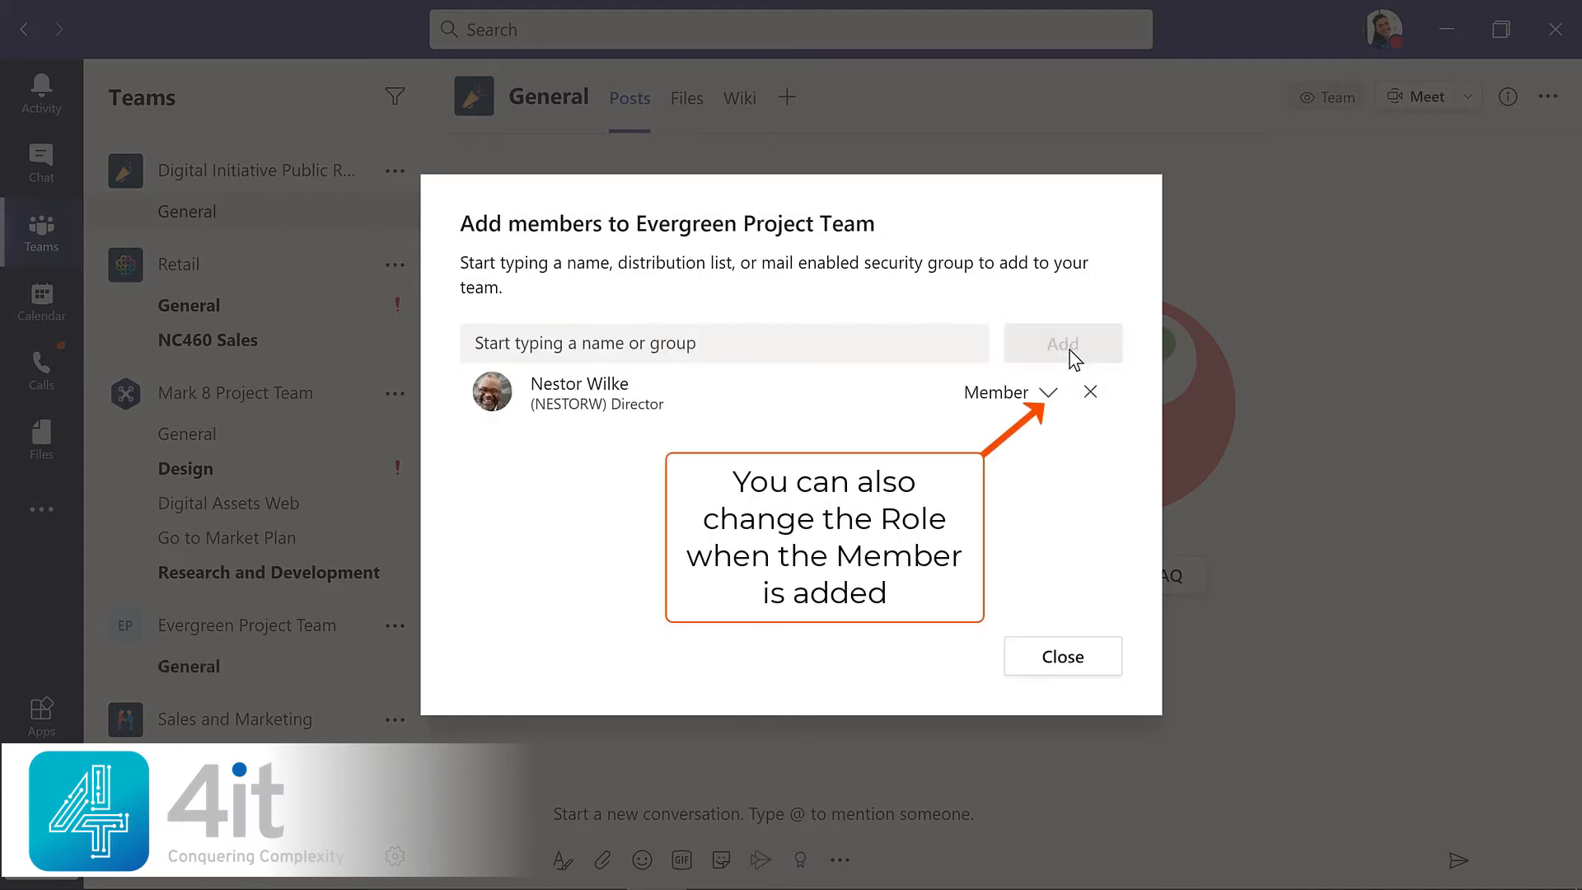
pyautogui.click(1061, 652)
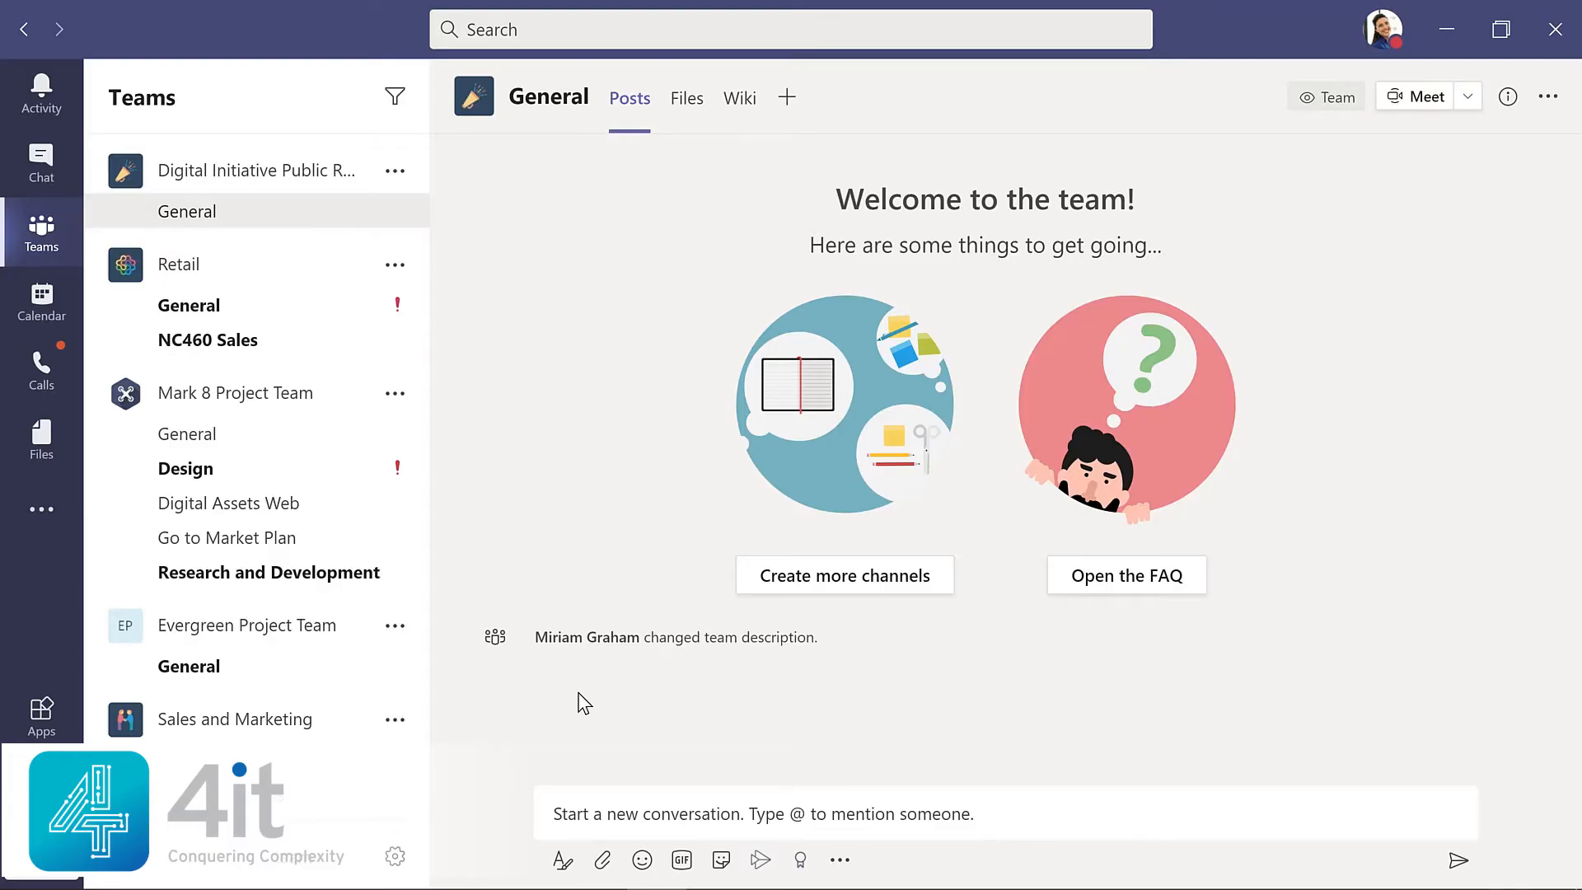
# Change the Director's role in the Evergreen Project Team to Owner
pyautogui.click(396, 627)
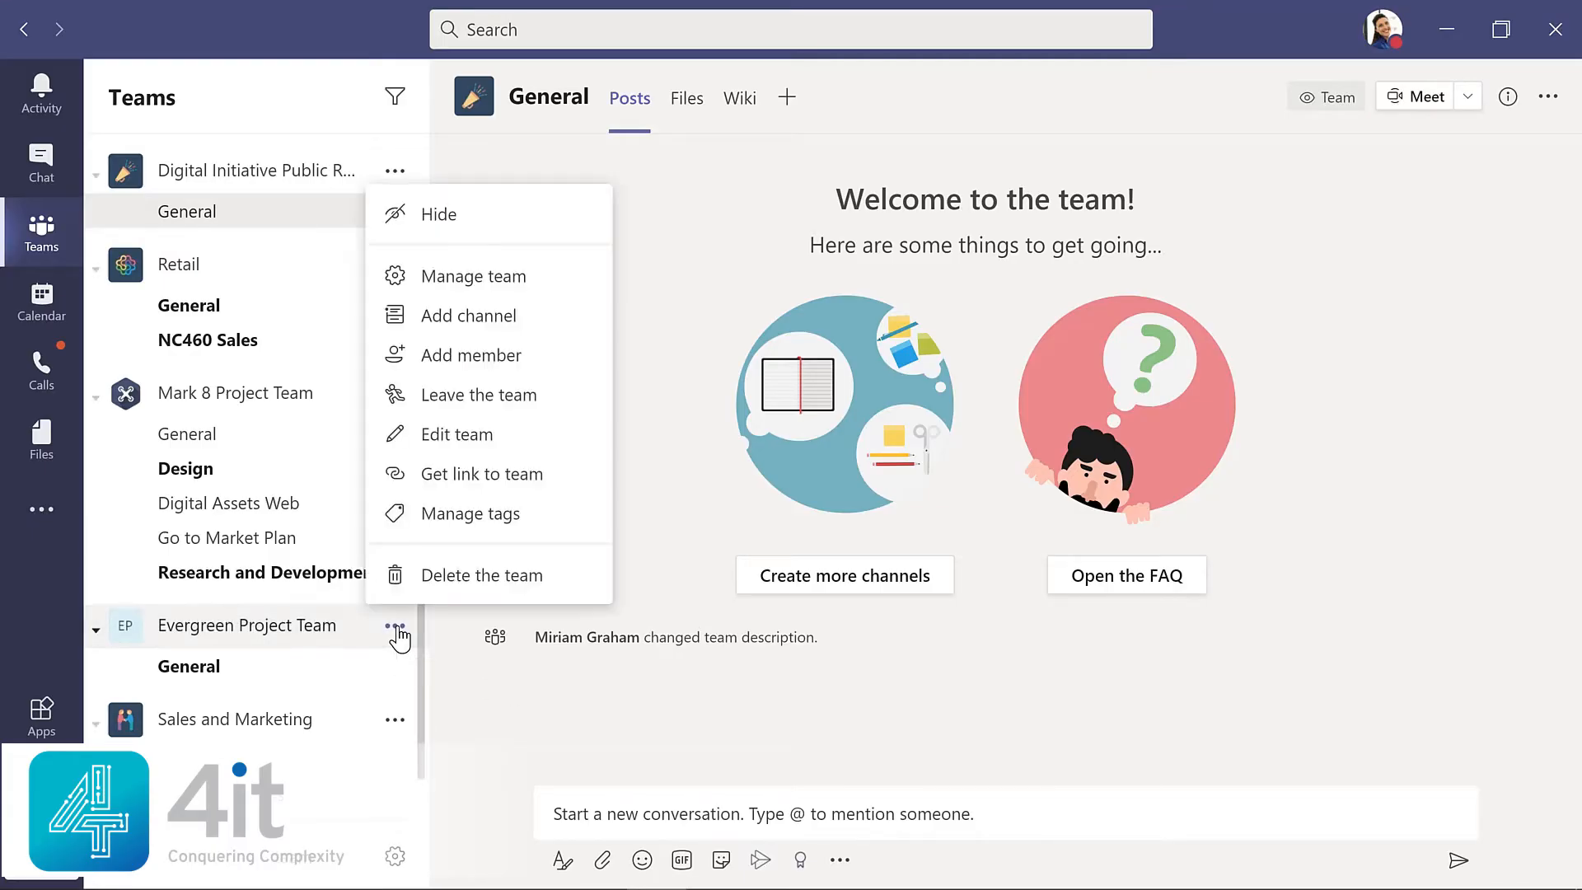
pyautogui.click(486, 280)
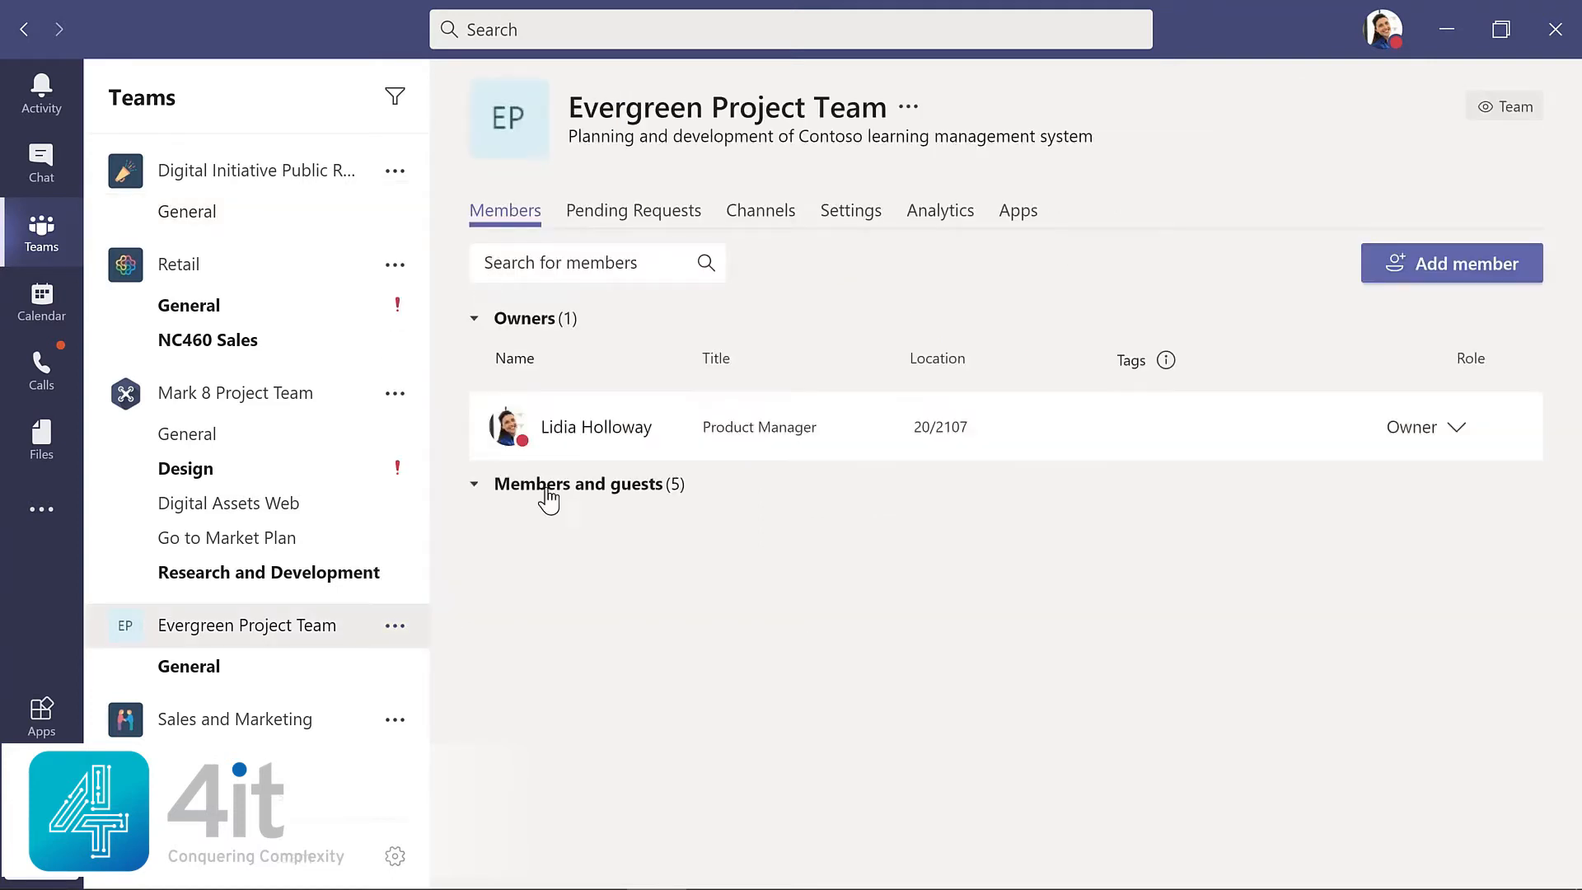
pyautogui.click(548, 492)
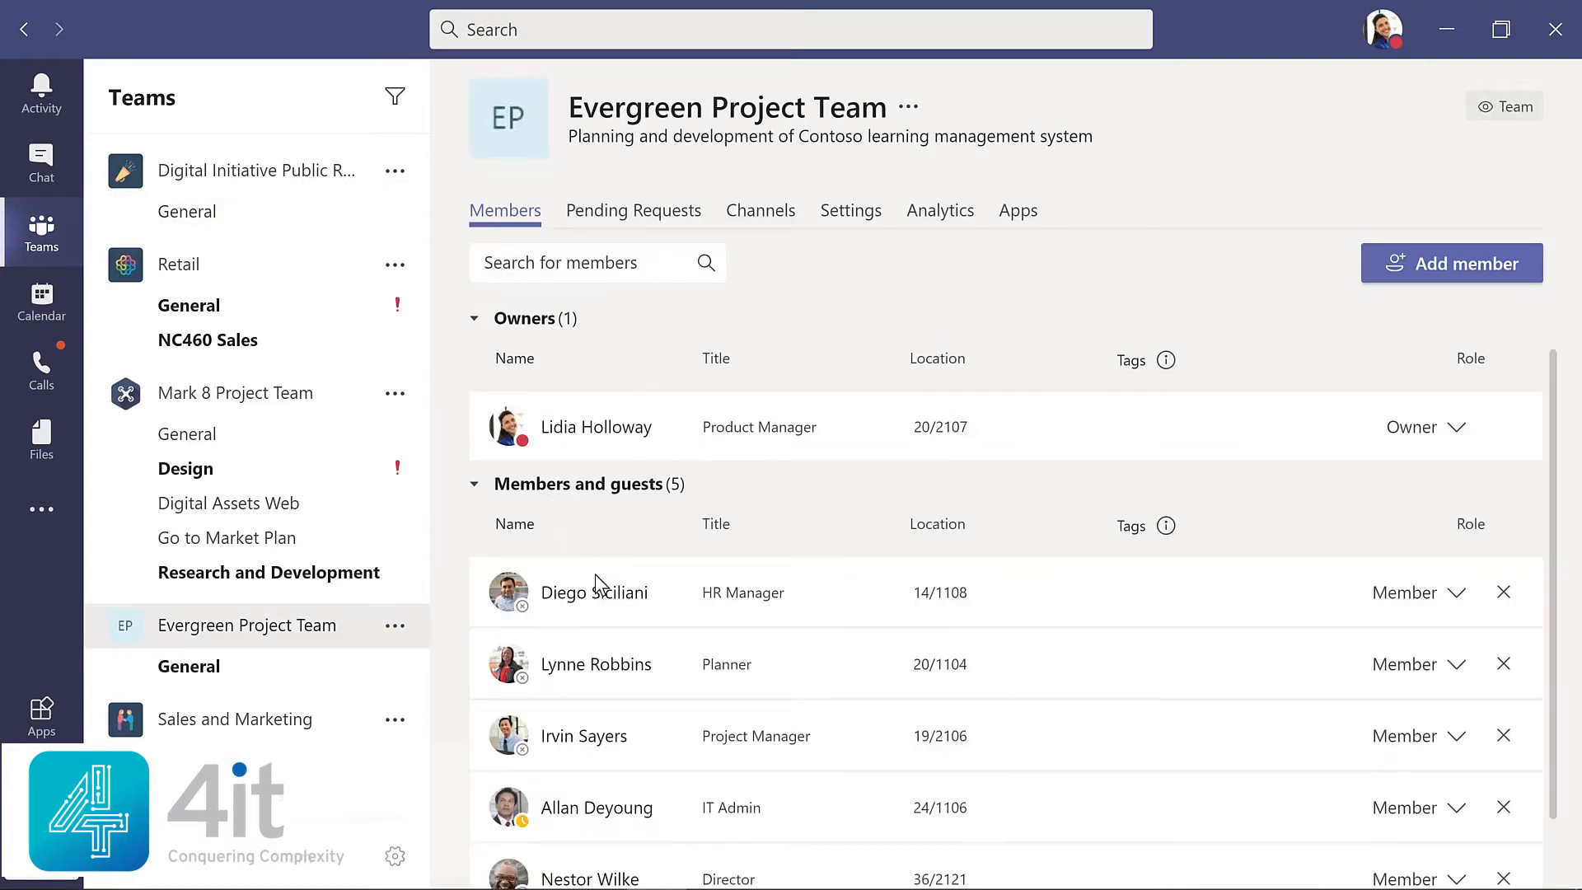
pyautogui.scroll(-1, 601, 593)
pyautogui.scroll(-1, 608, 614)
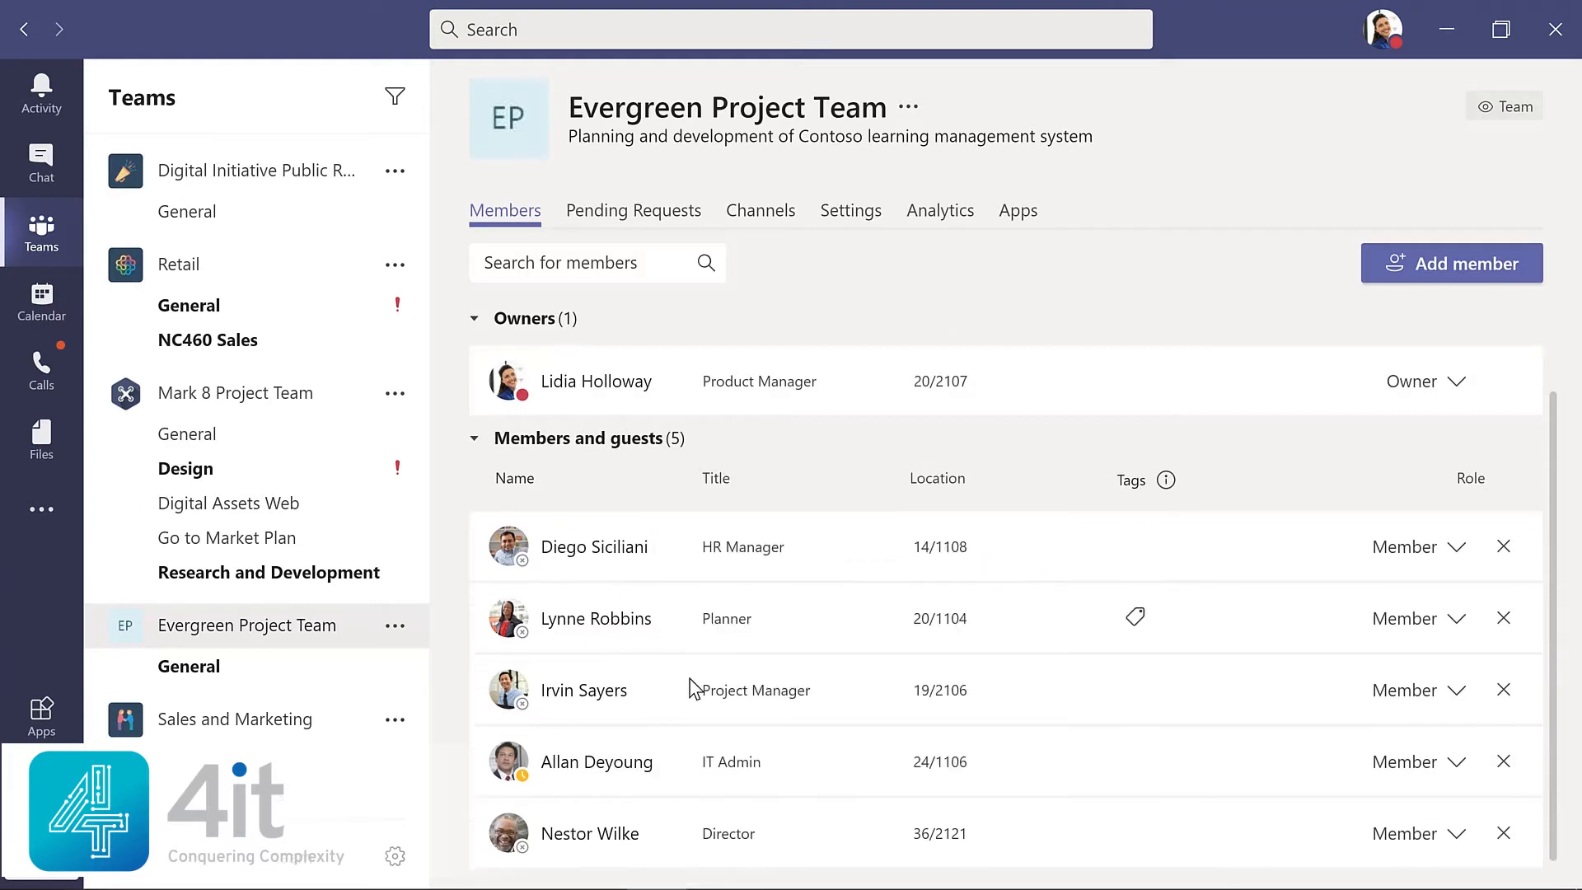
pyautogui.click(1458, 836)
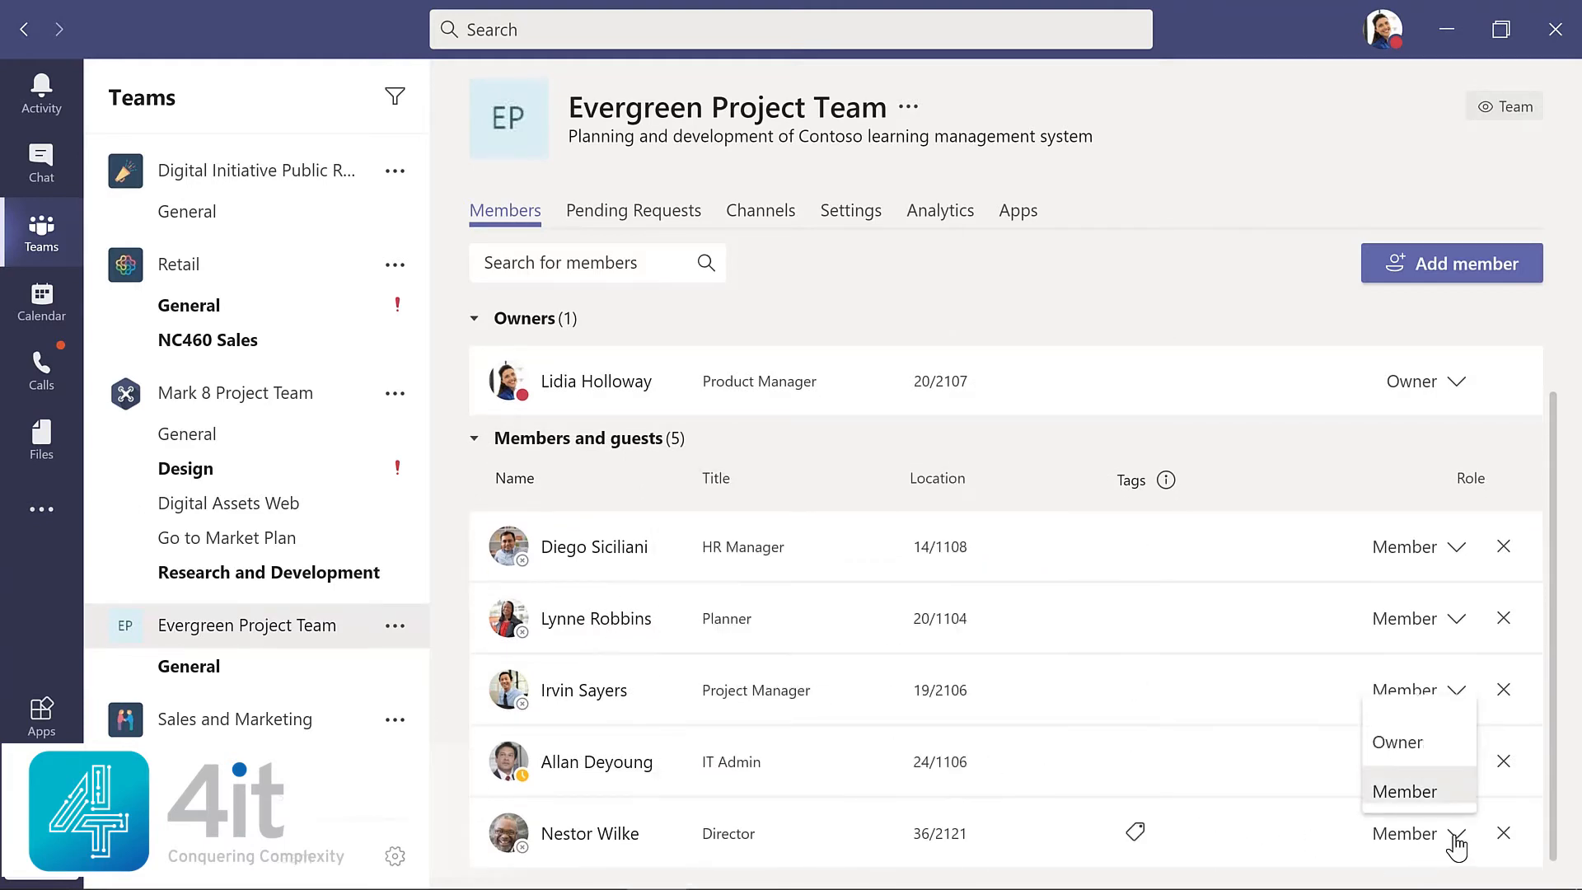
pyautogui.click(1408, 745)
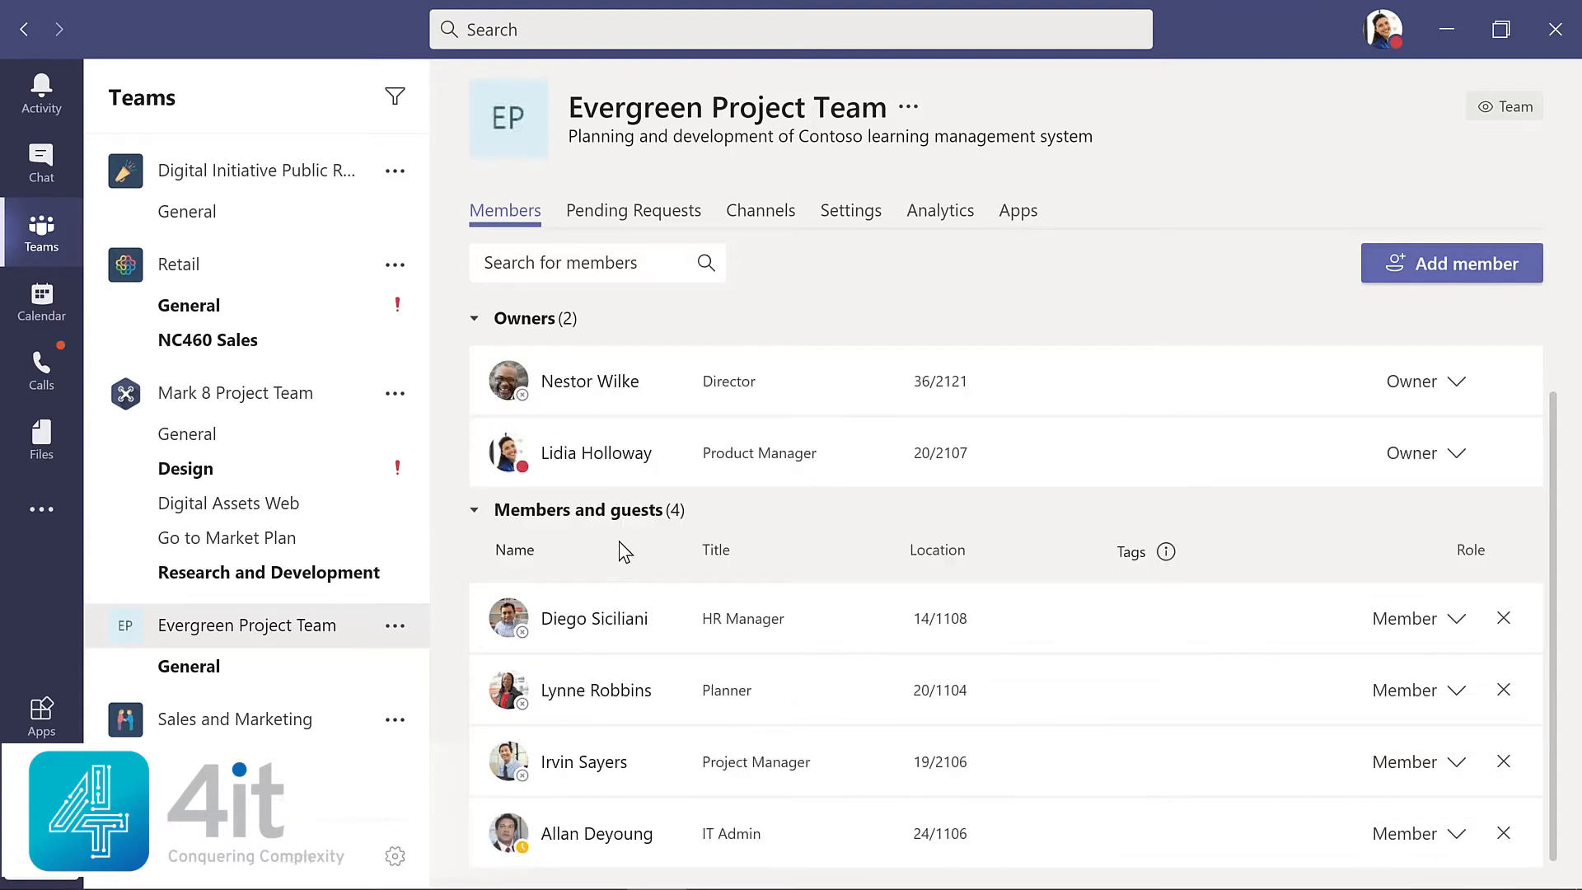
# Start a formatted post in the Evergreen Project Team's General channel and set its type to Announcement
pyautogui.click(210, 664)
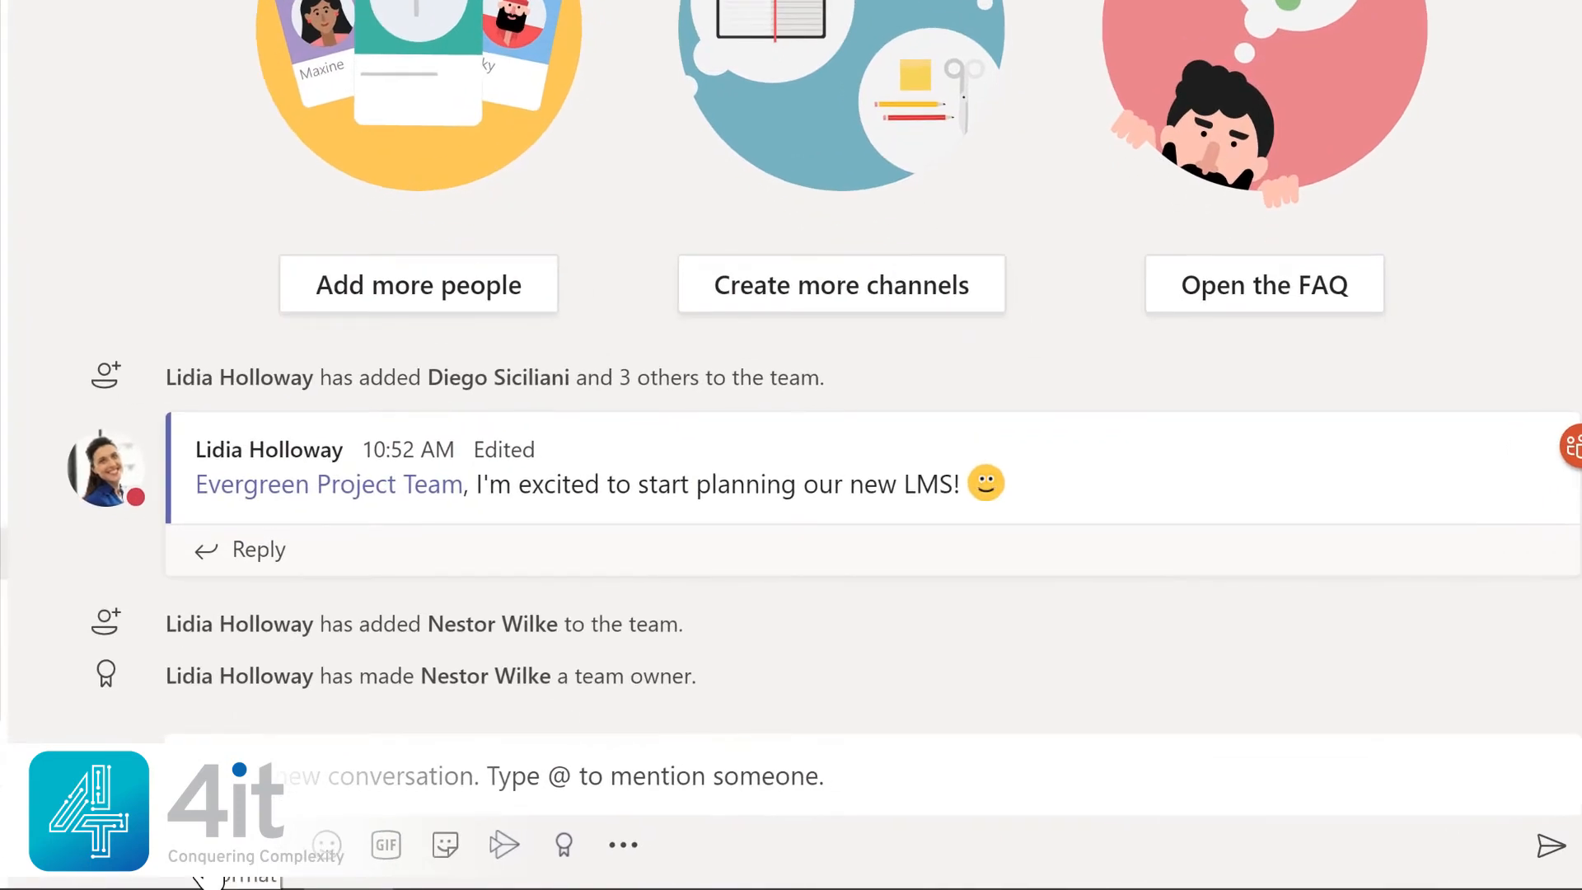
pyautogui.click(208, 849)
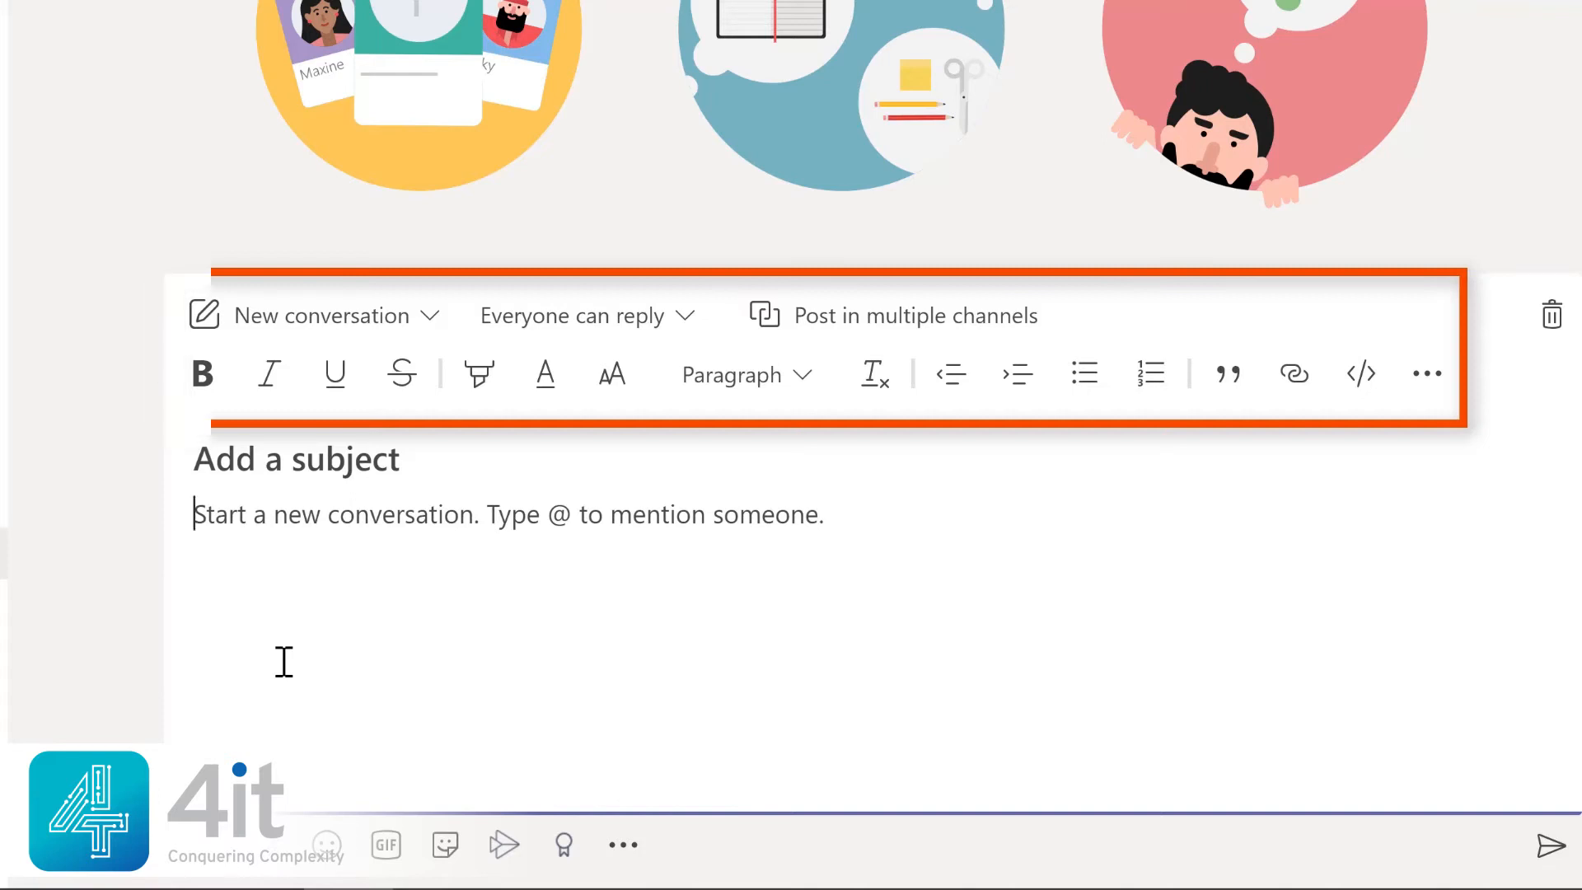
pyautogui.click(432, 317)
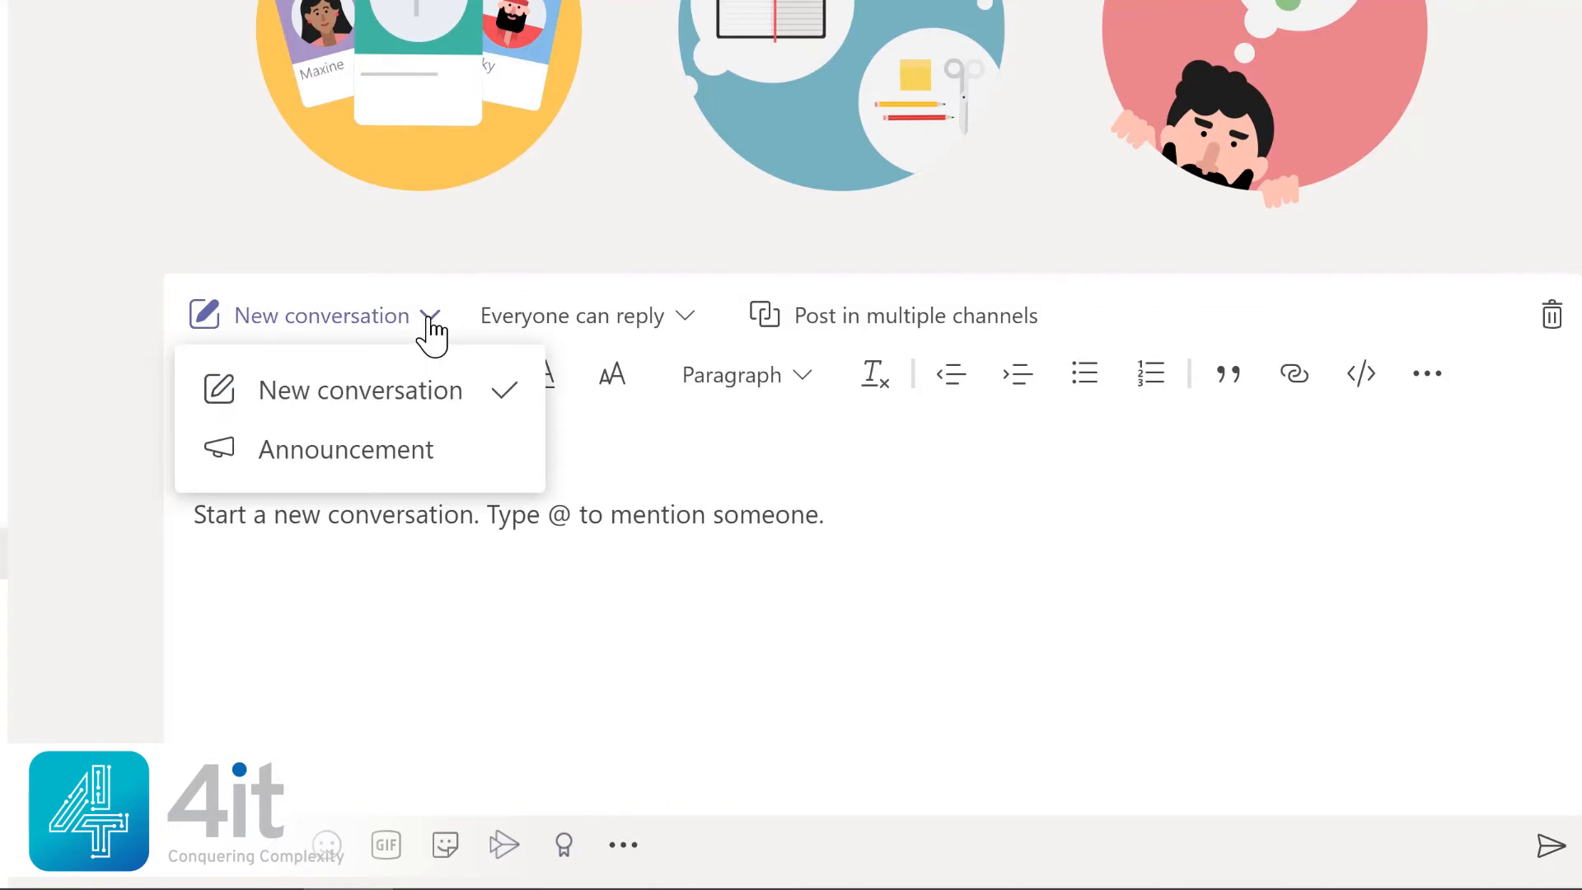
pyautogui.click(367, 453)
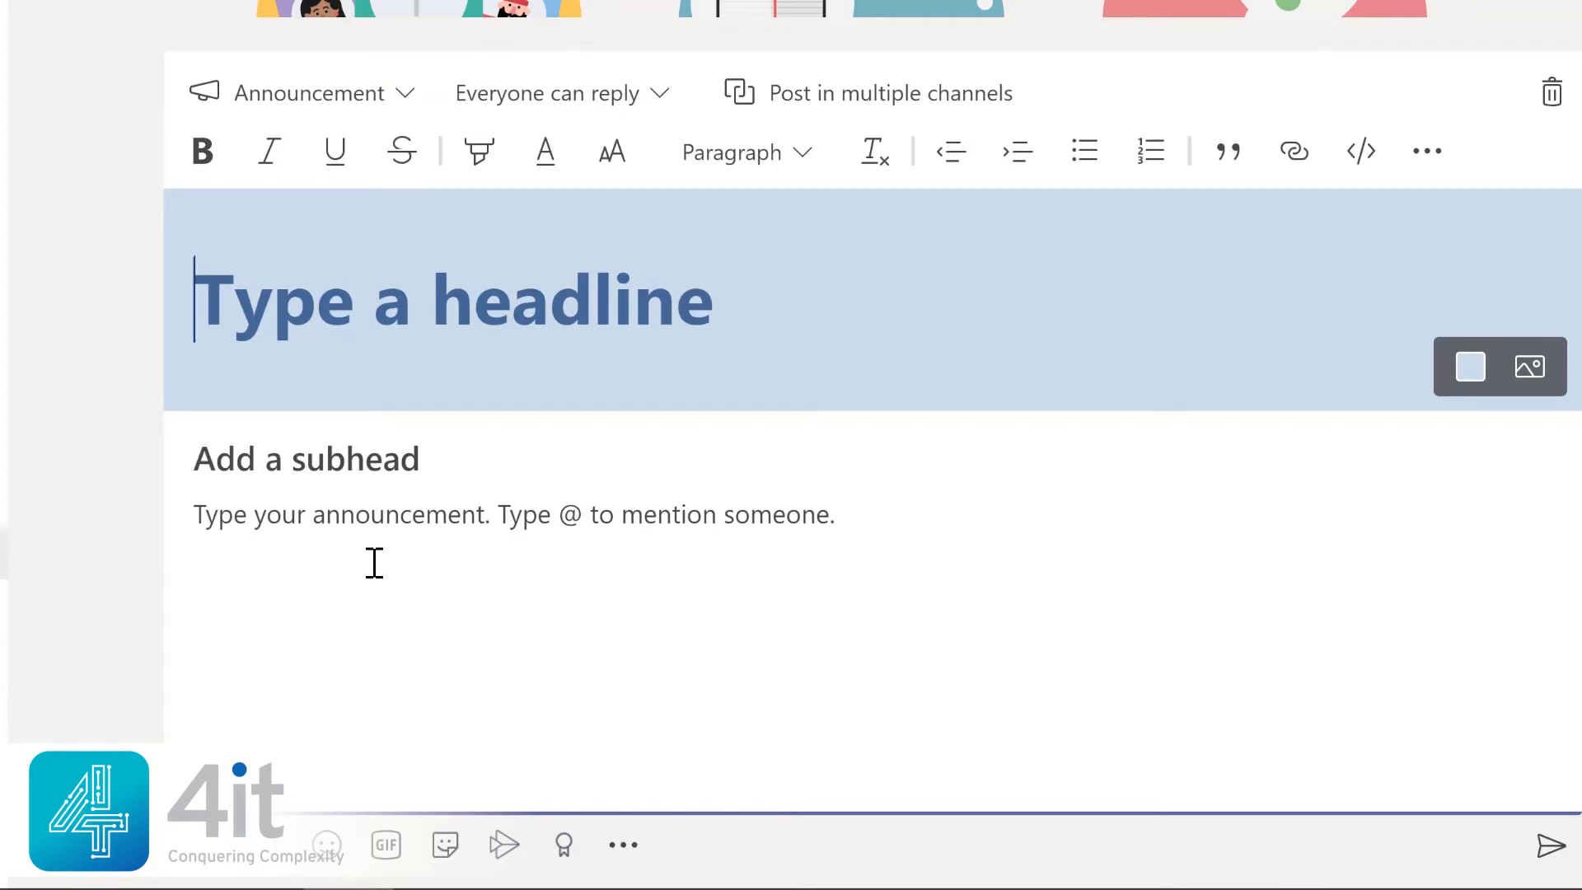
# Headline the announcement with a welcome to the Director on dark teal, add a subhead and message welcoming them to Contoso's LMS planning team, and post it
pyautogui.write('Welcome Nestor!')
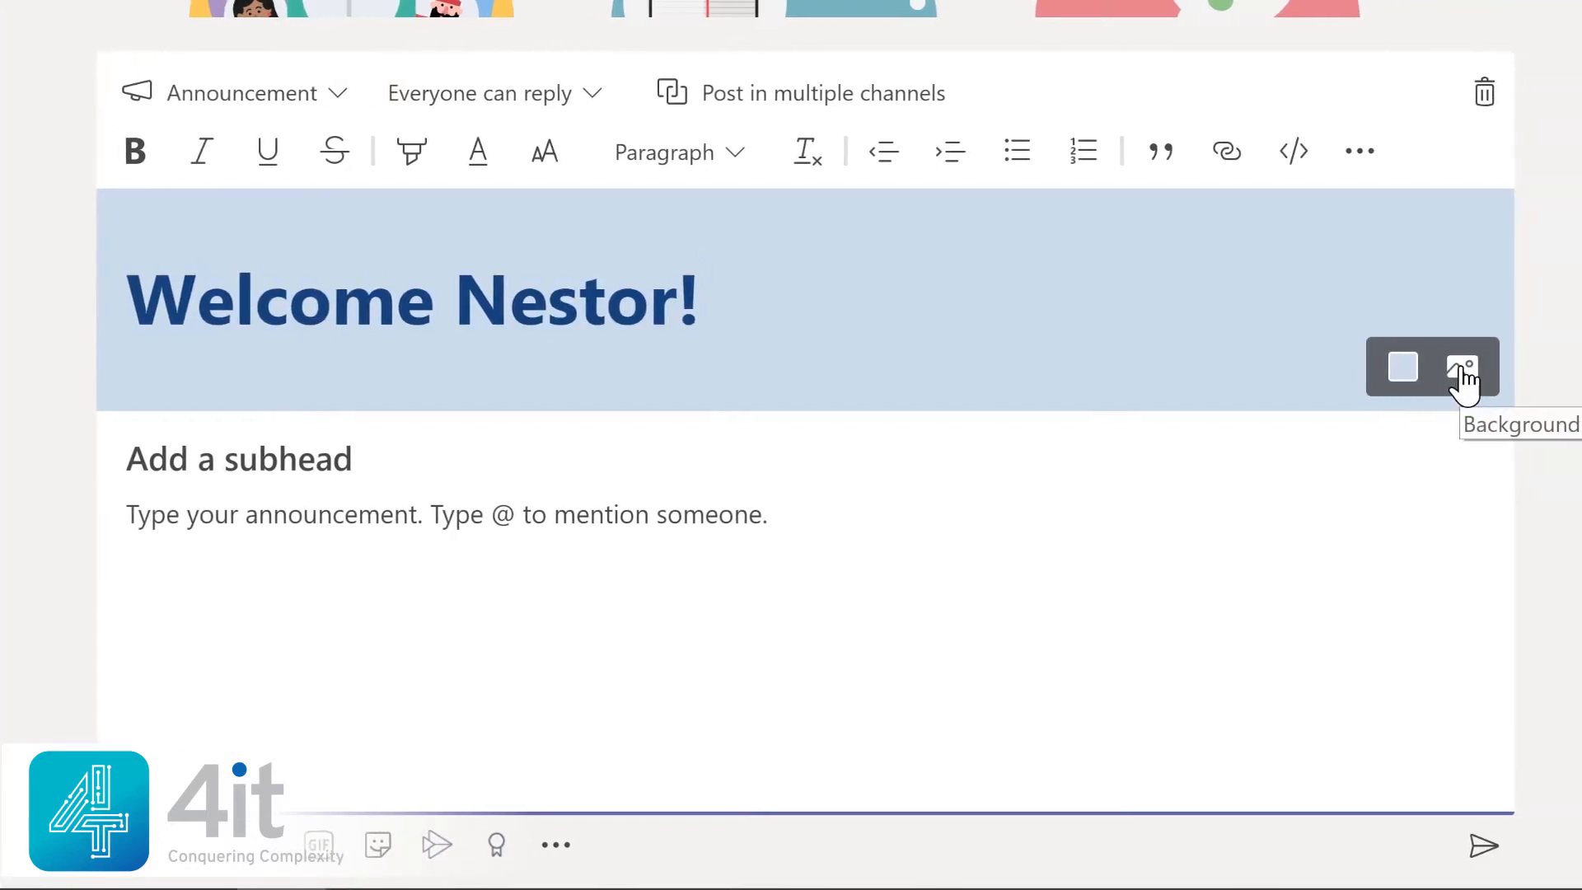
pyautogui.click(1385, 369)
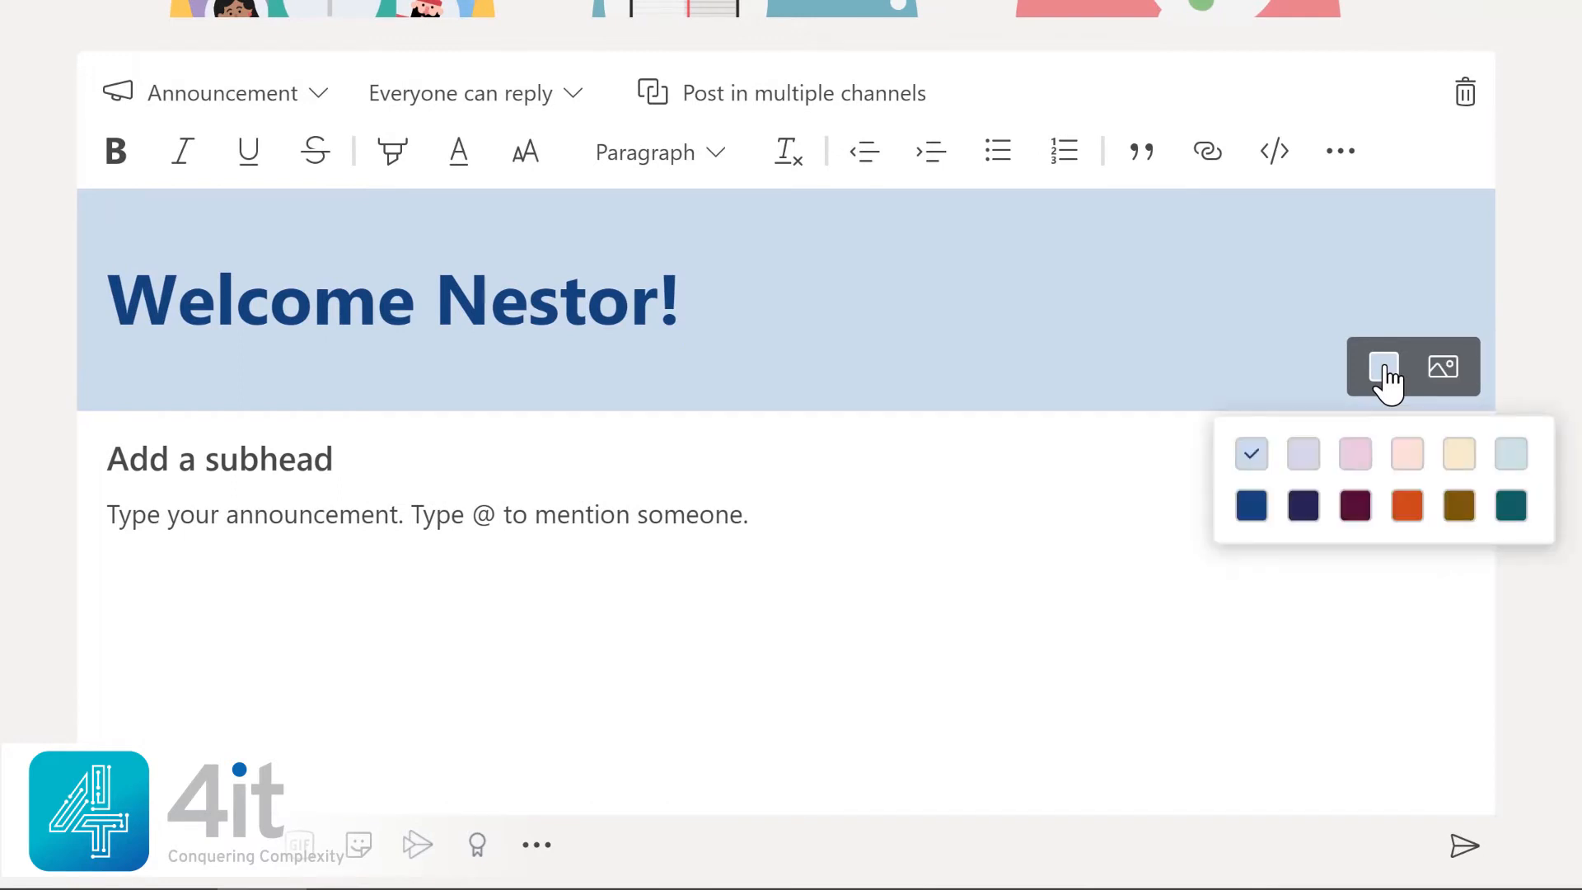
pyautogui.click(1511, 505)
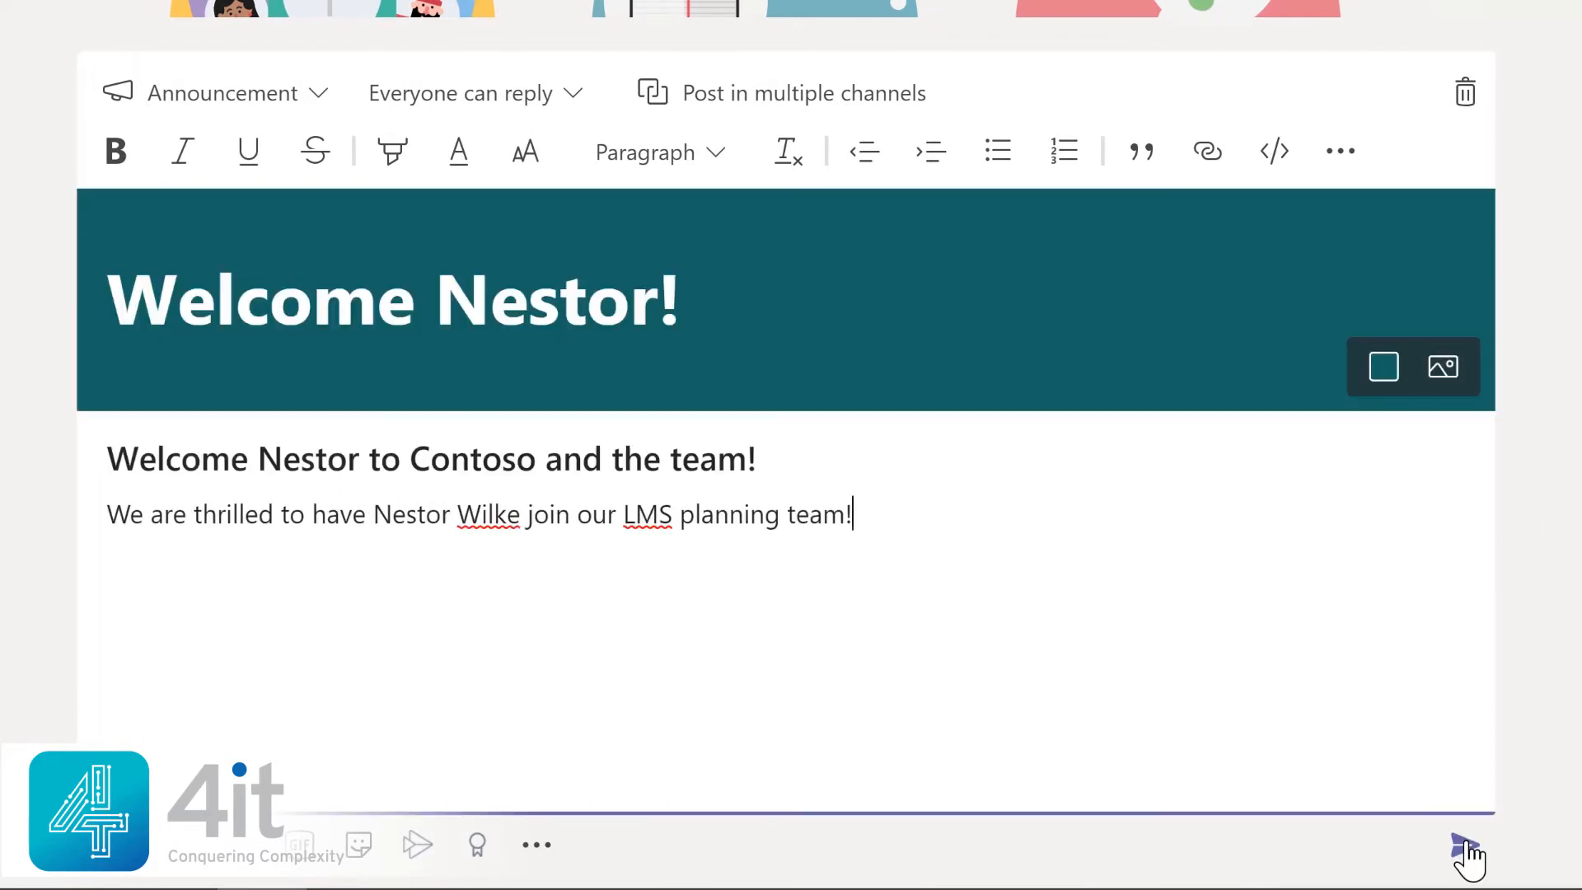
pyautogui.click(1465, 848)
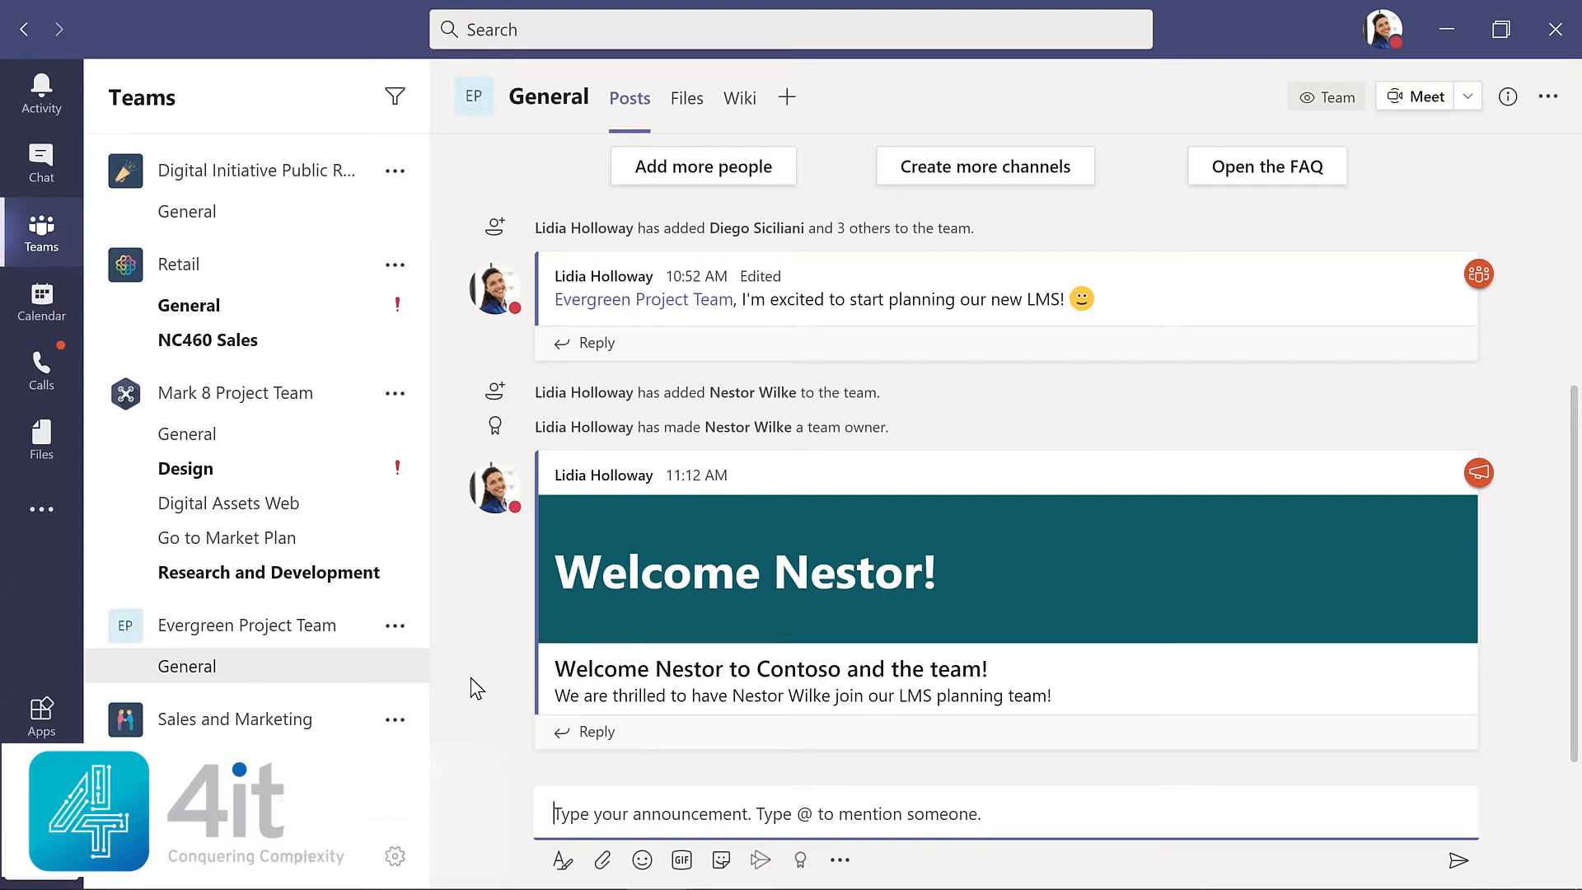
# Start a new channel for the Evergreen Project Team named Design, with the description "Design and planning of LMS"
pyautogui.click(396, 630)
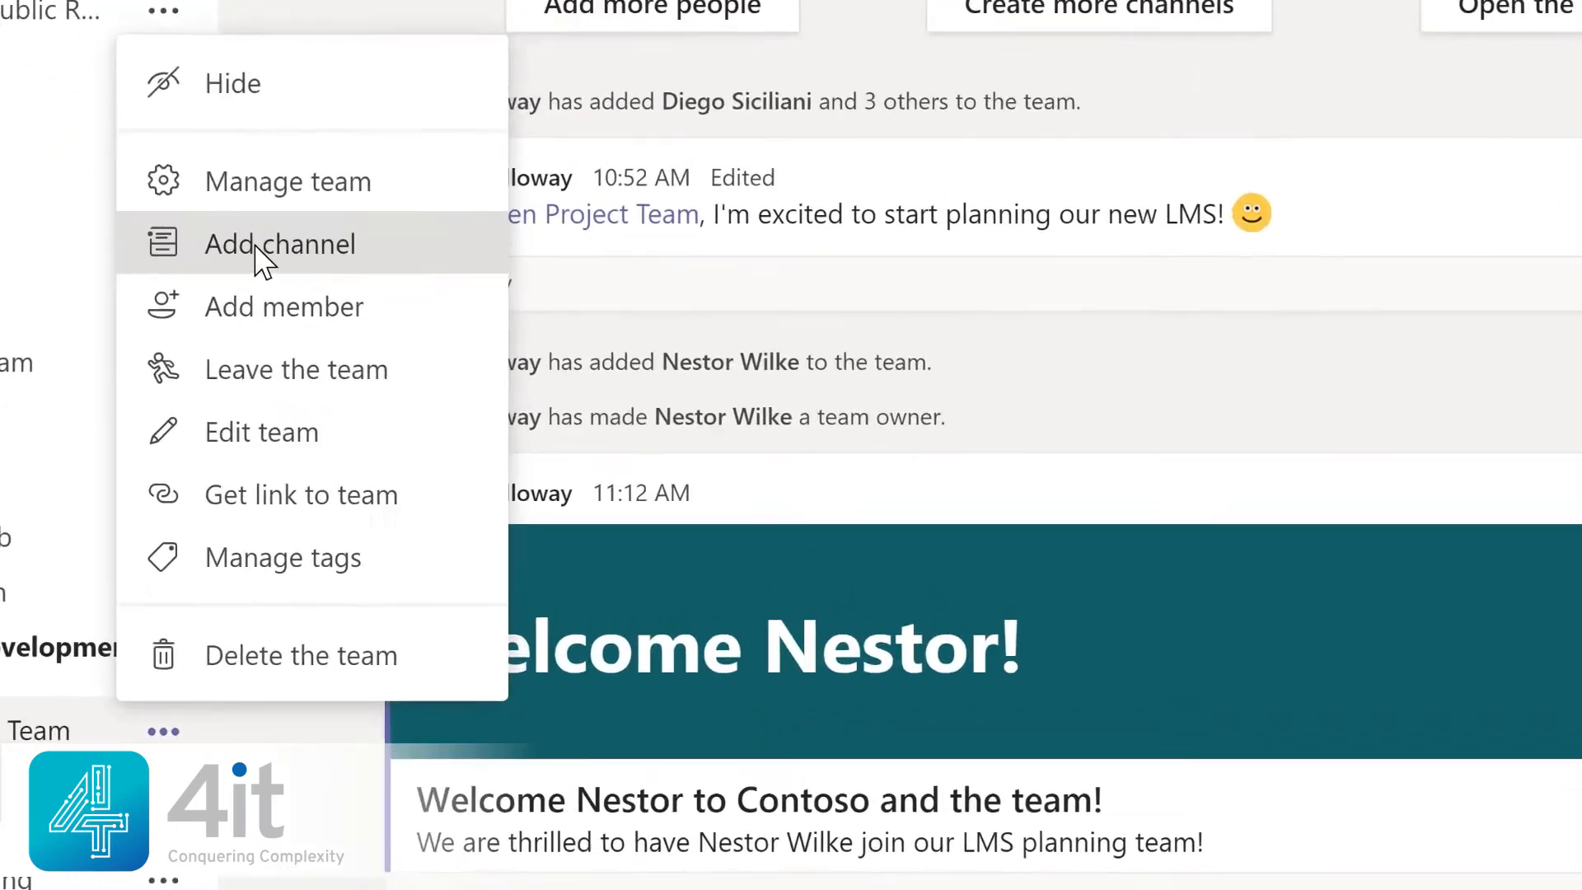
pyautogui.click(444, 321)
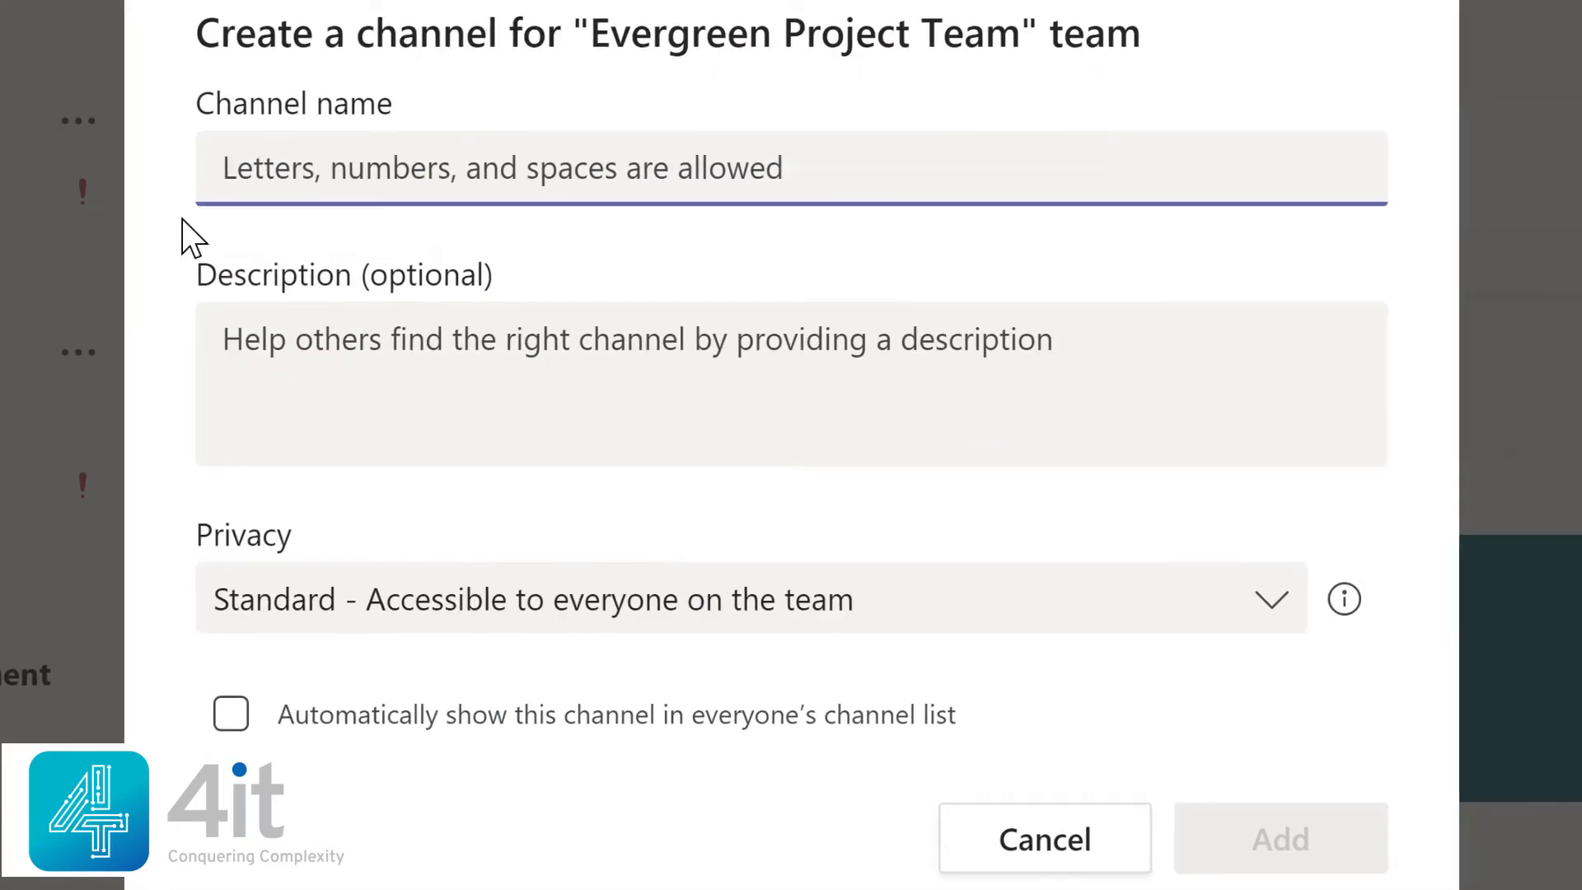
pyautogui.write('D')
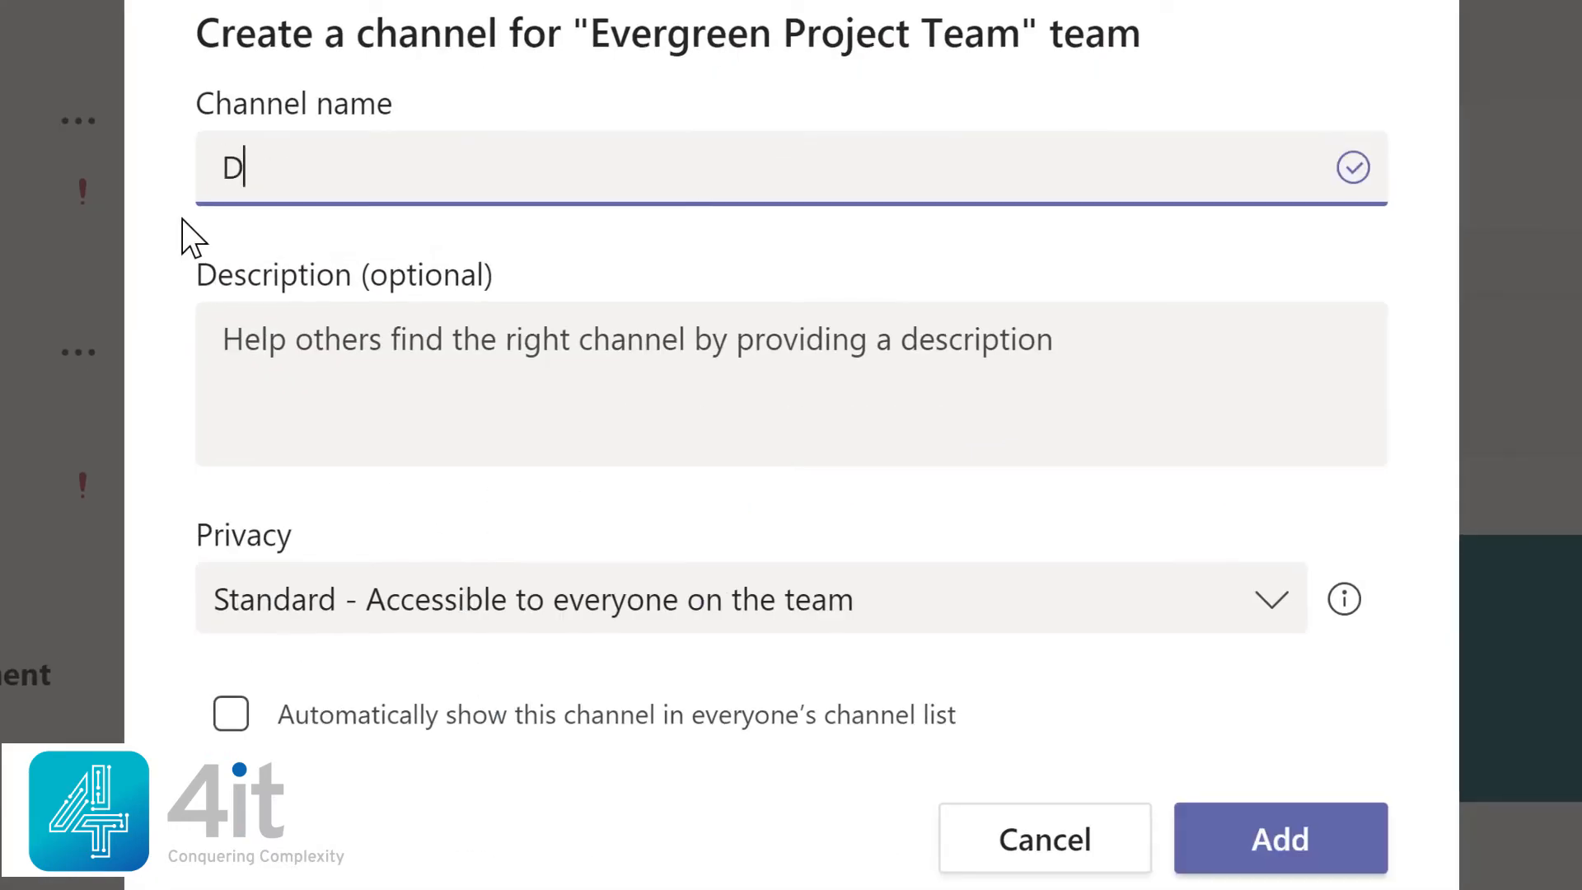
pyautogui.write('es')
pyautogui.write('ign')
pyautogui.click(248, 338)
pyautogui.write('Design and planning of LMS')
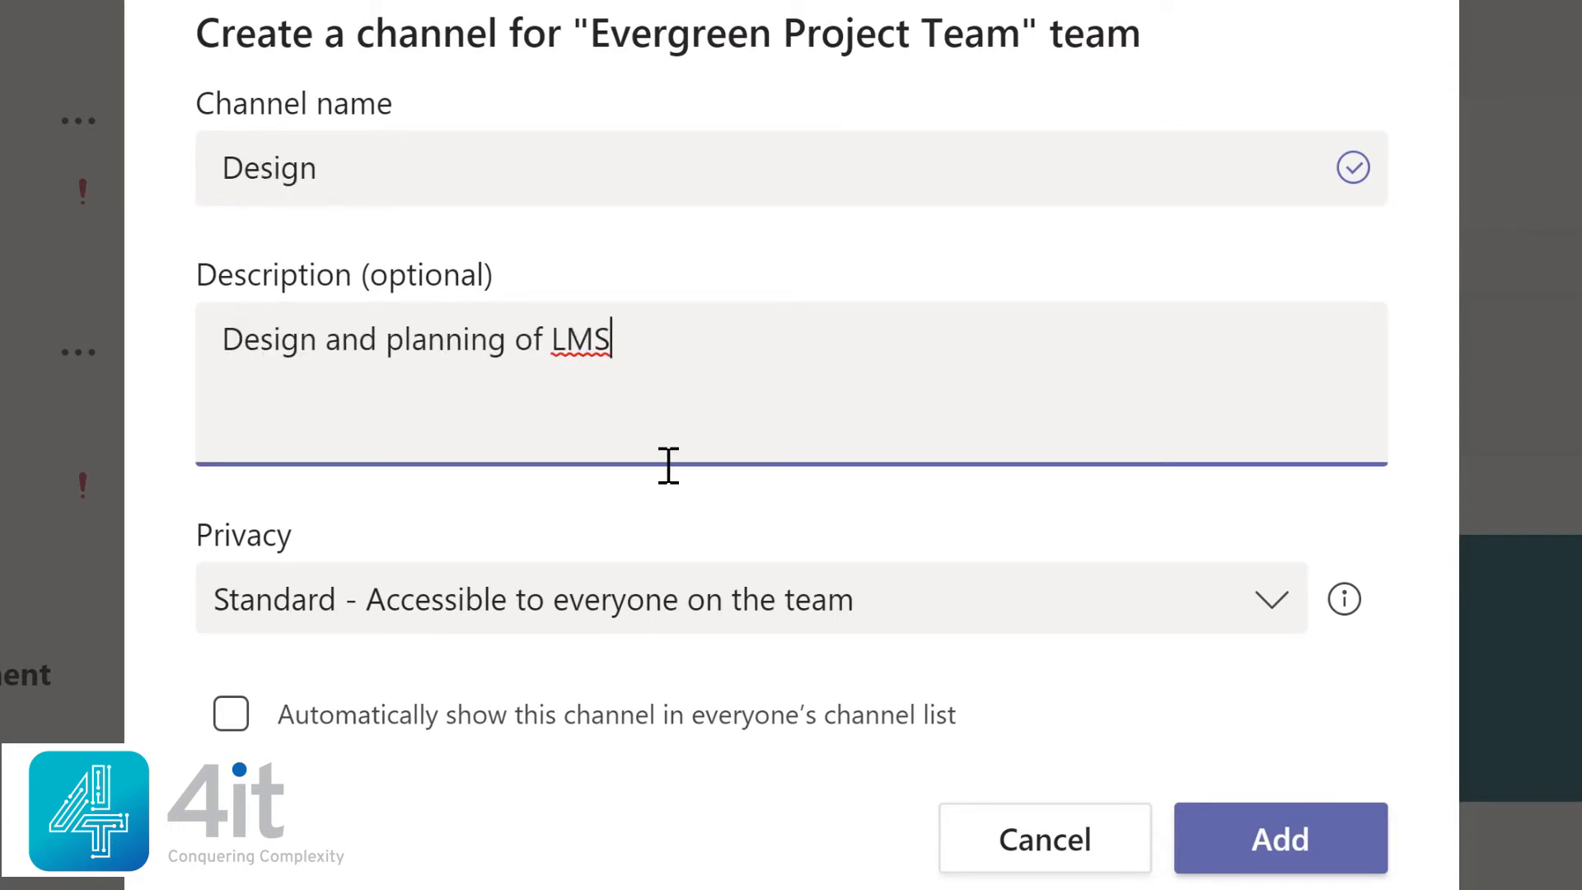
# Keep the channel's privacy as Standard, set it to show automatically in everyone's channel list, and create it
pyautogui.click(1275, 609)
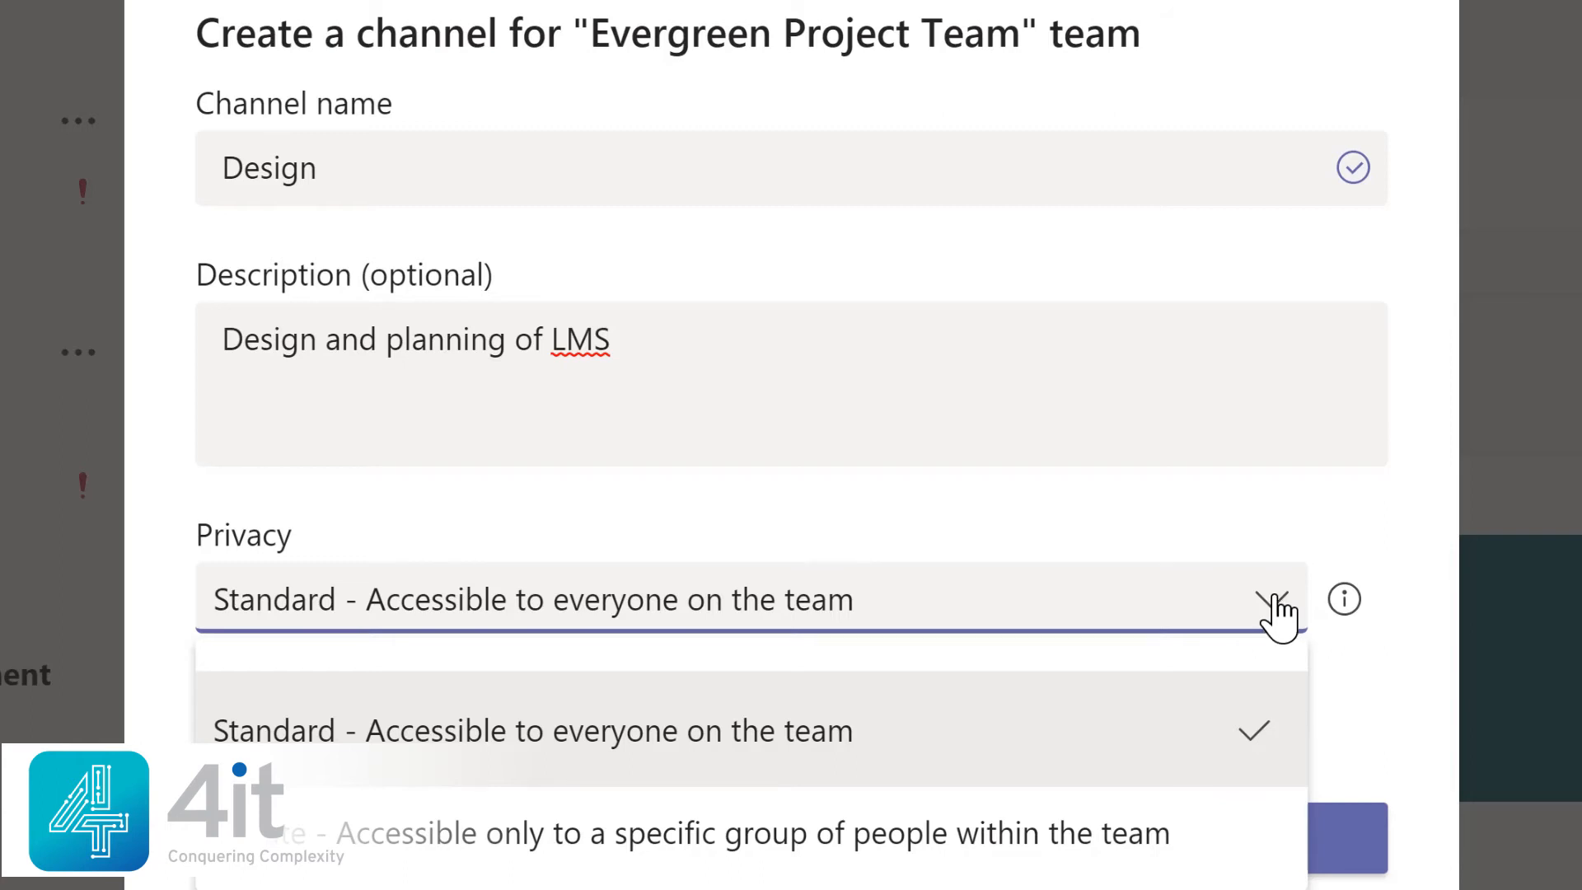
pyautogui.click(1209, 519)
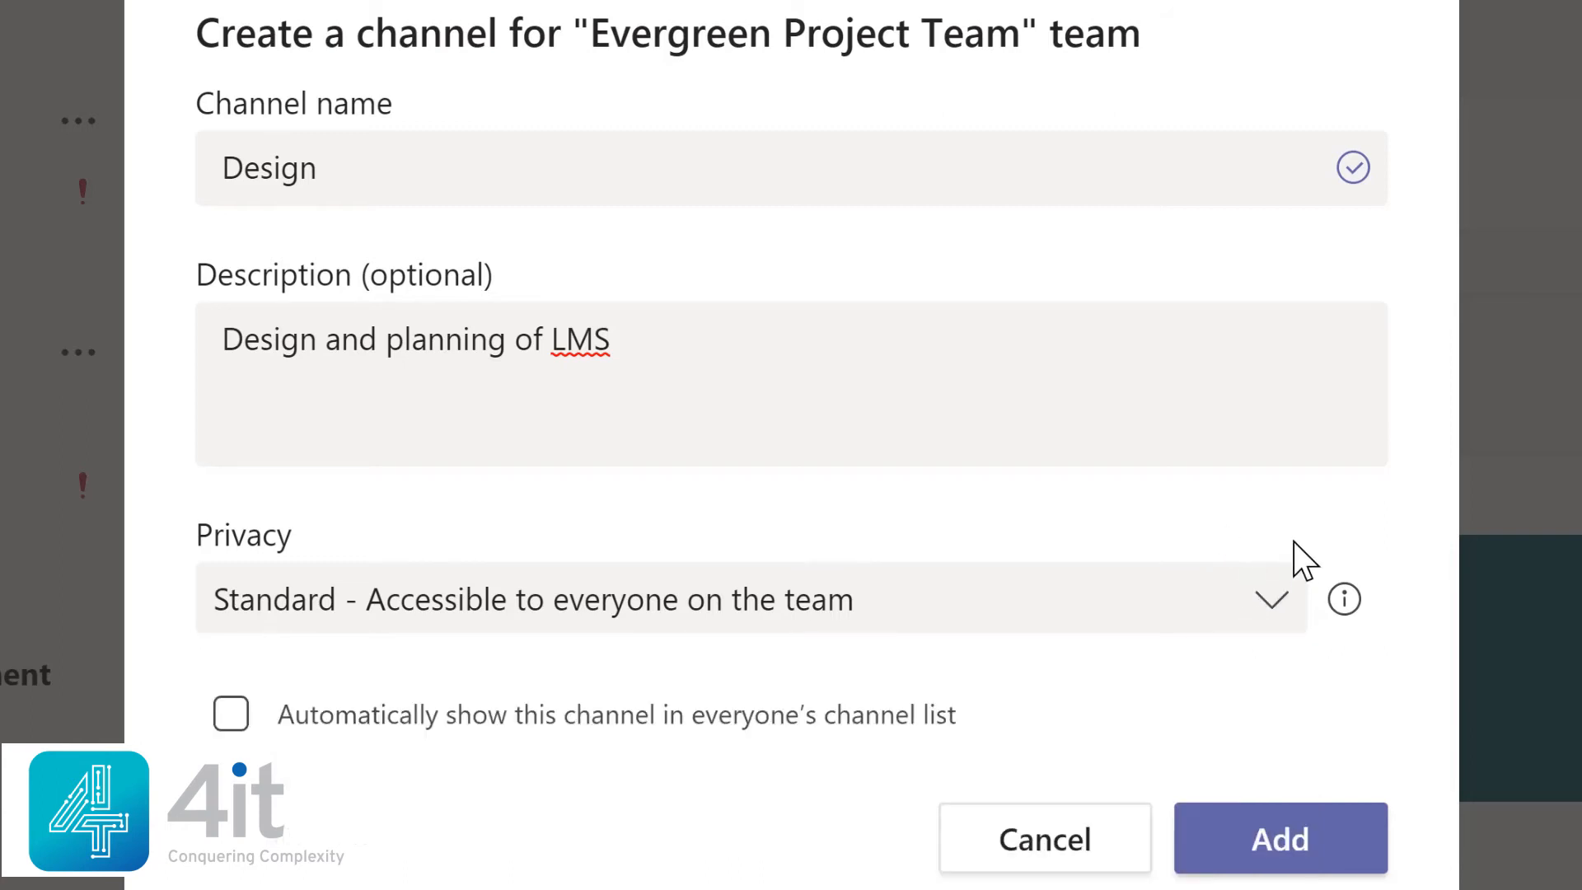
pyautogui.click(232, 715)
pyautogui.click(1300, 839)
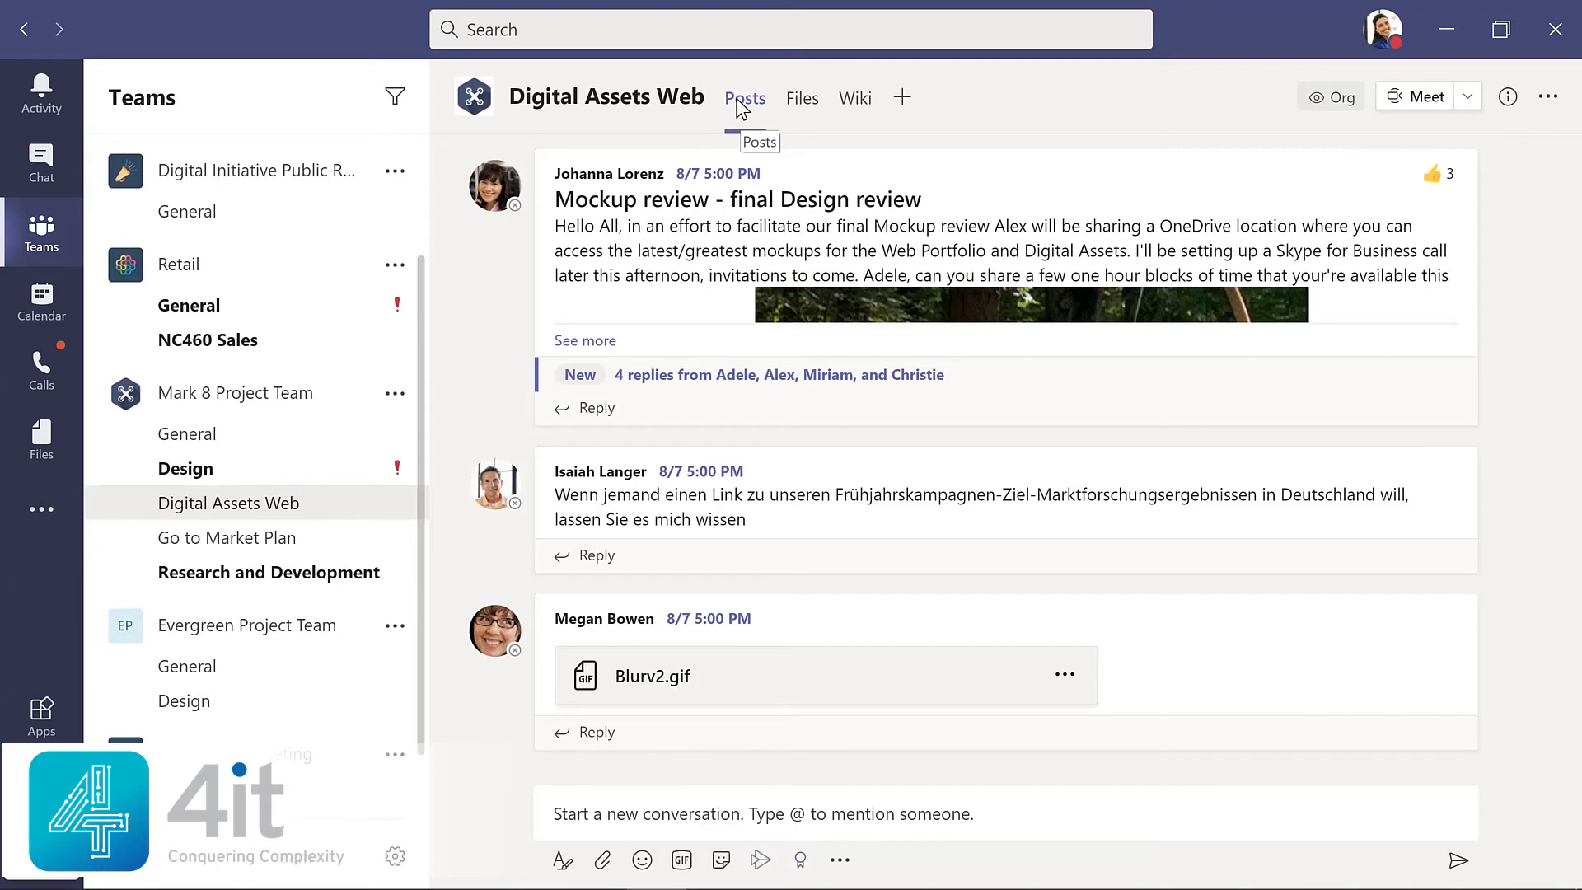
# Look through the Digital Assets Web channel's files, including the open options for Product Launch.pptx, and its wiki
pyautogui.click(804, 99)
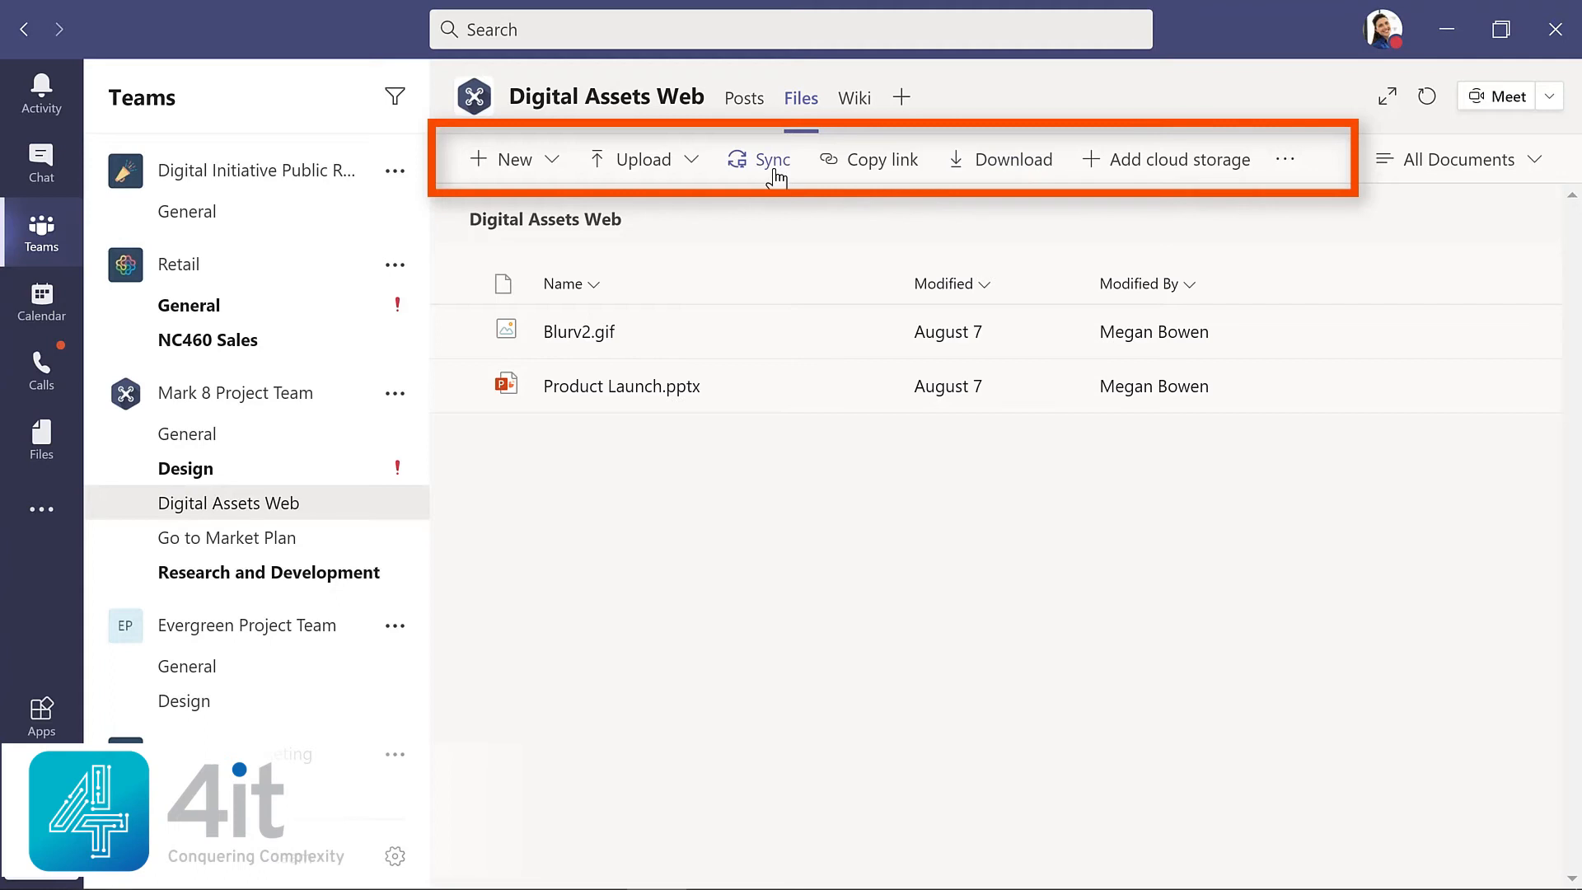
pyautogui.click(866, 389)
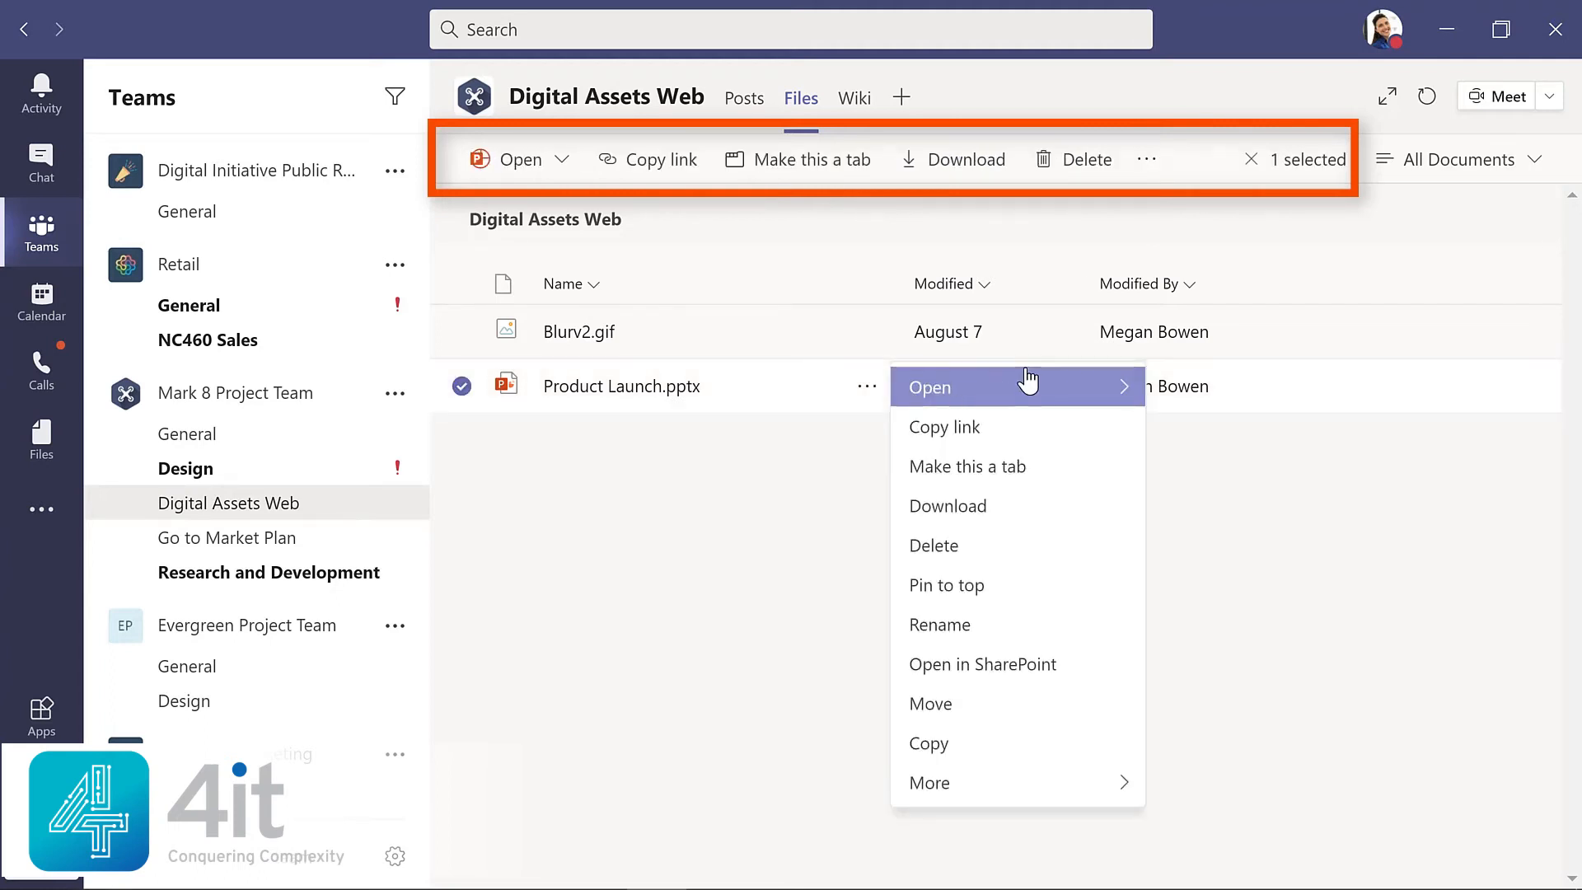
pyautogui.moveTo(1123, 397)
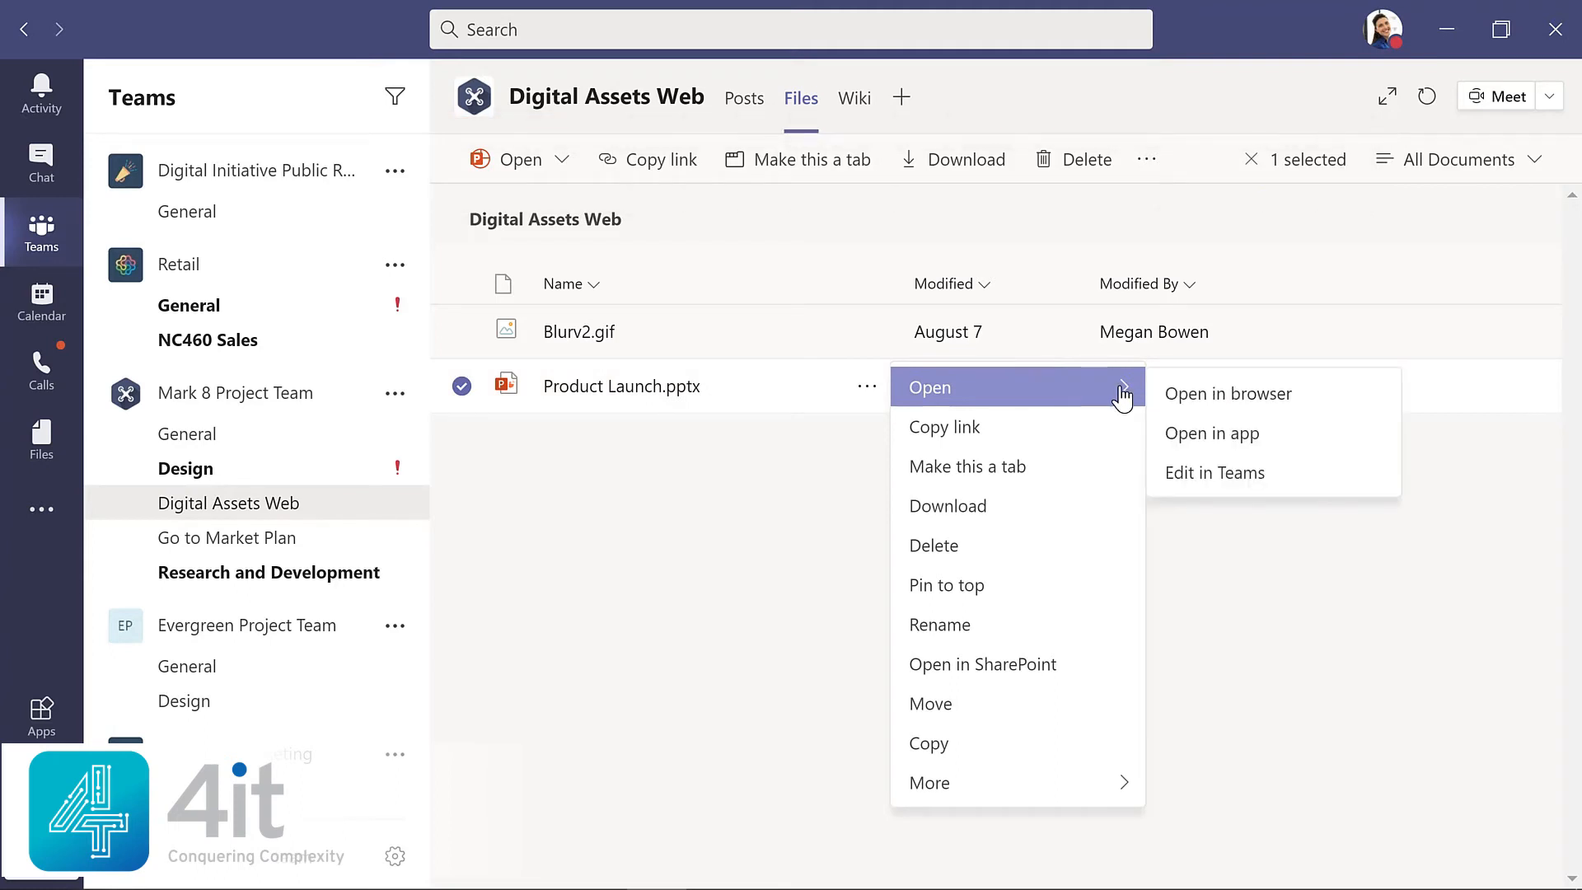
pyautogui.click(850, 218)
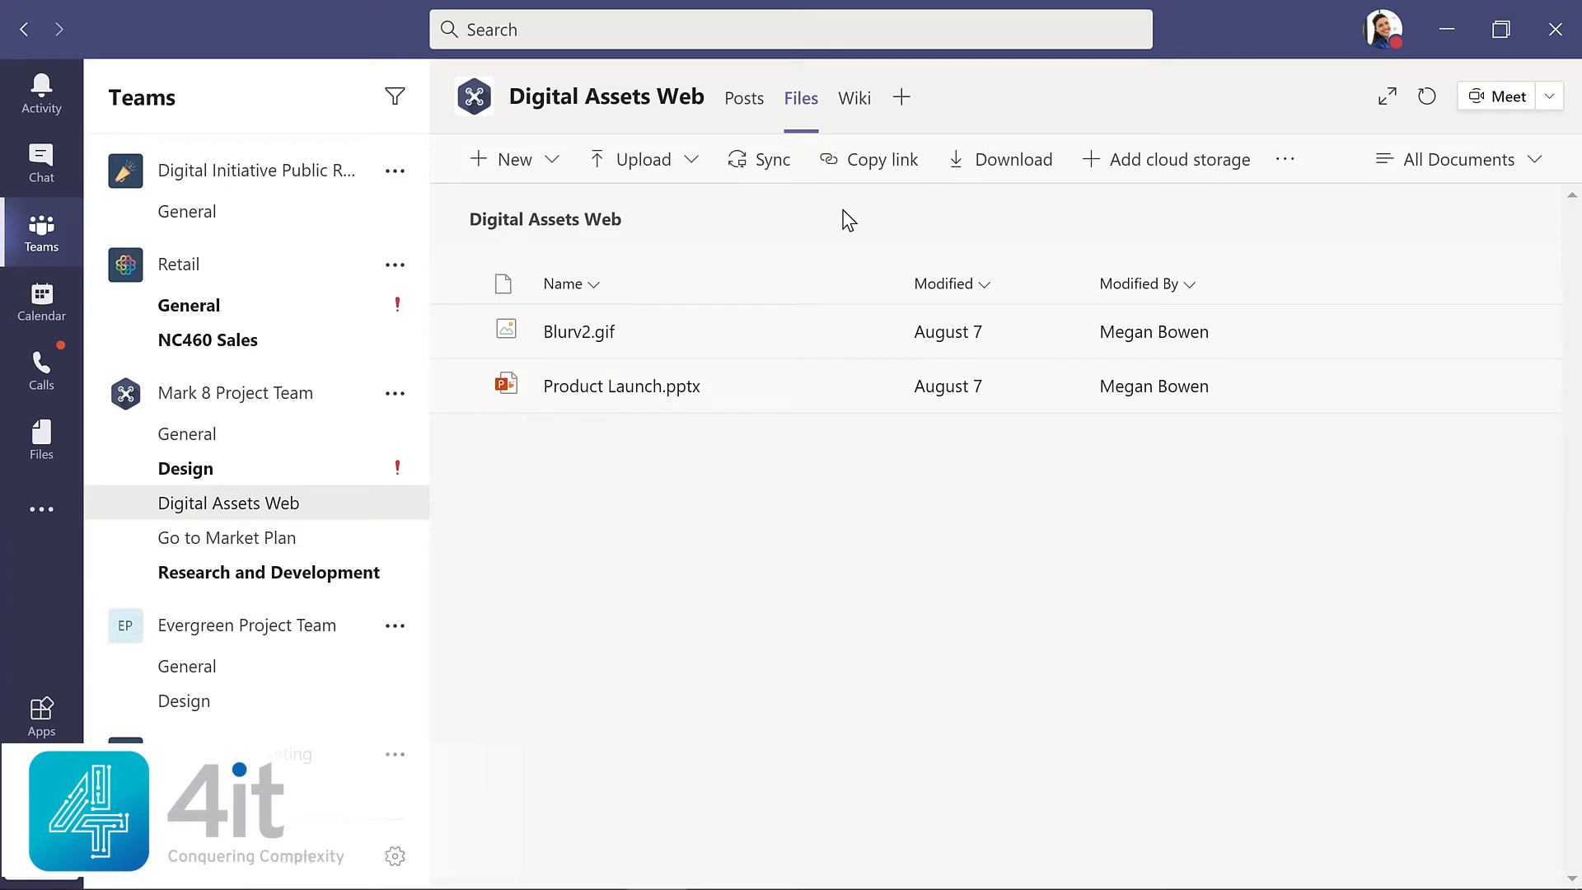
pyautogui.click(852, 106)
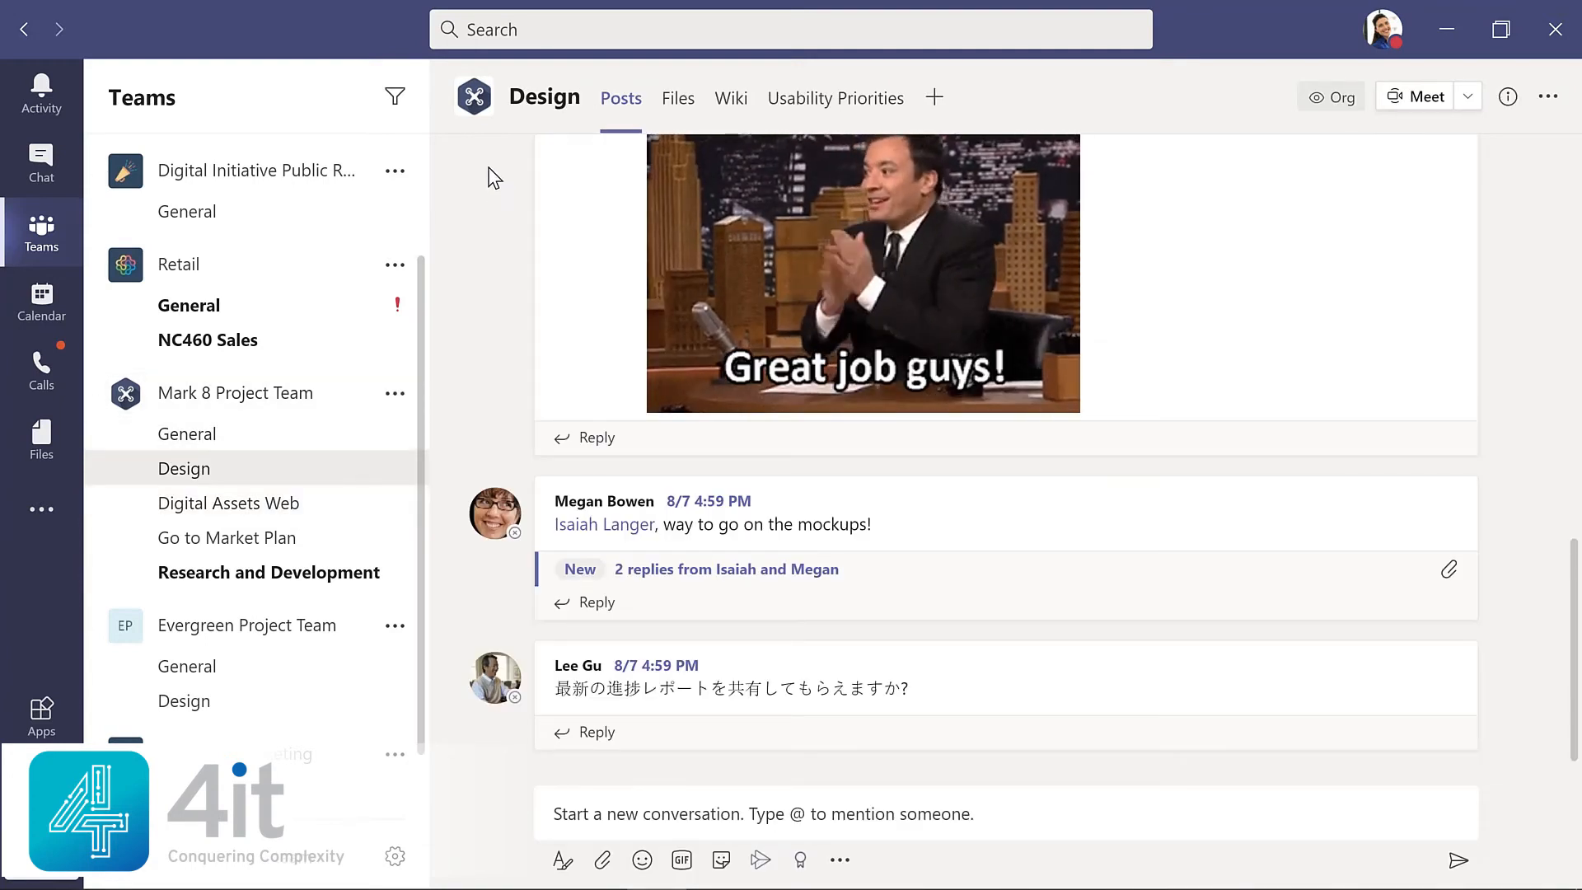
# View the Usability Priorities document in the Mark 8 Project Team's Design channel and bring up the choices for adding a tab
pyautogui.click(834, 107)
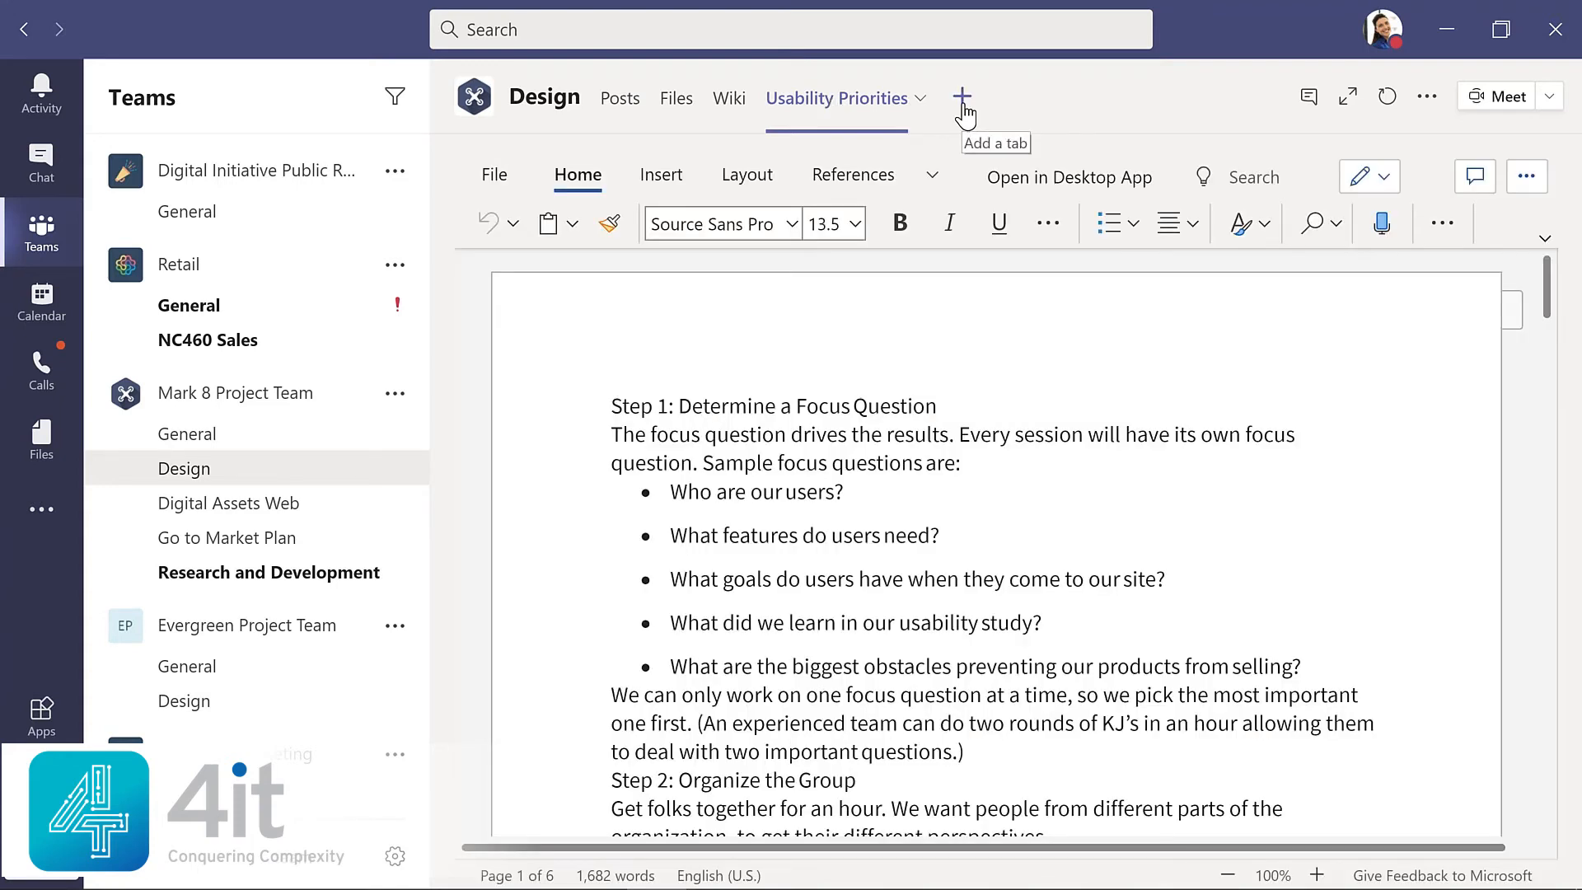
pyautogui.click(962, 105)
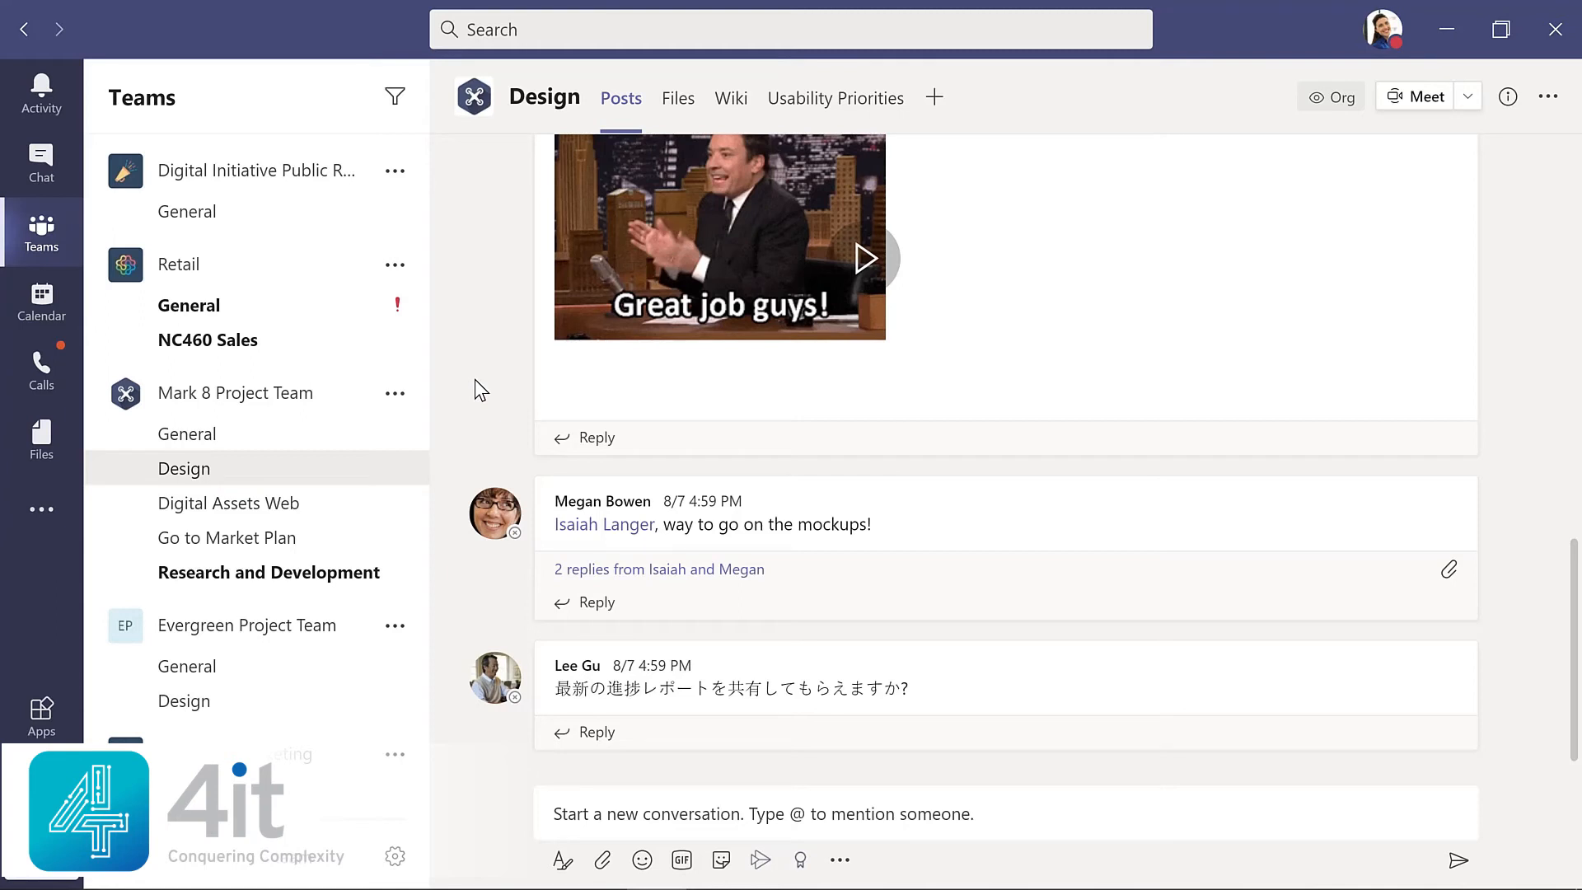
# Reply "Great job with a tight deadline!" to the post praising the mockups in the Mark 8 Design channel
pyautogui.click(593, 606)
pyautogui.write('Great job with')
pyautogui.write('a ')
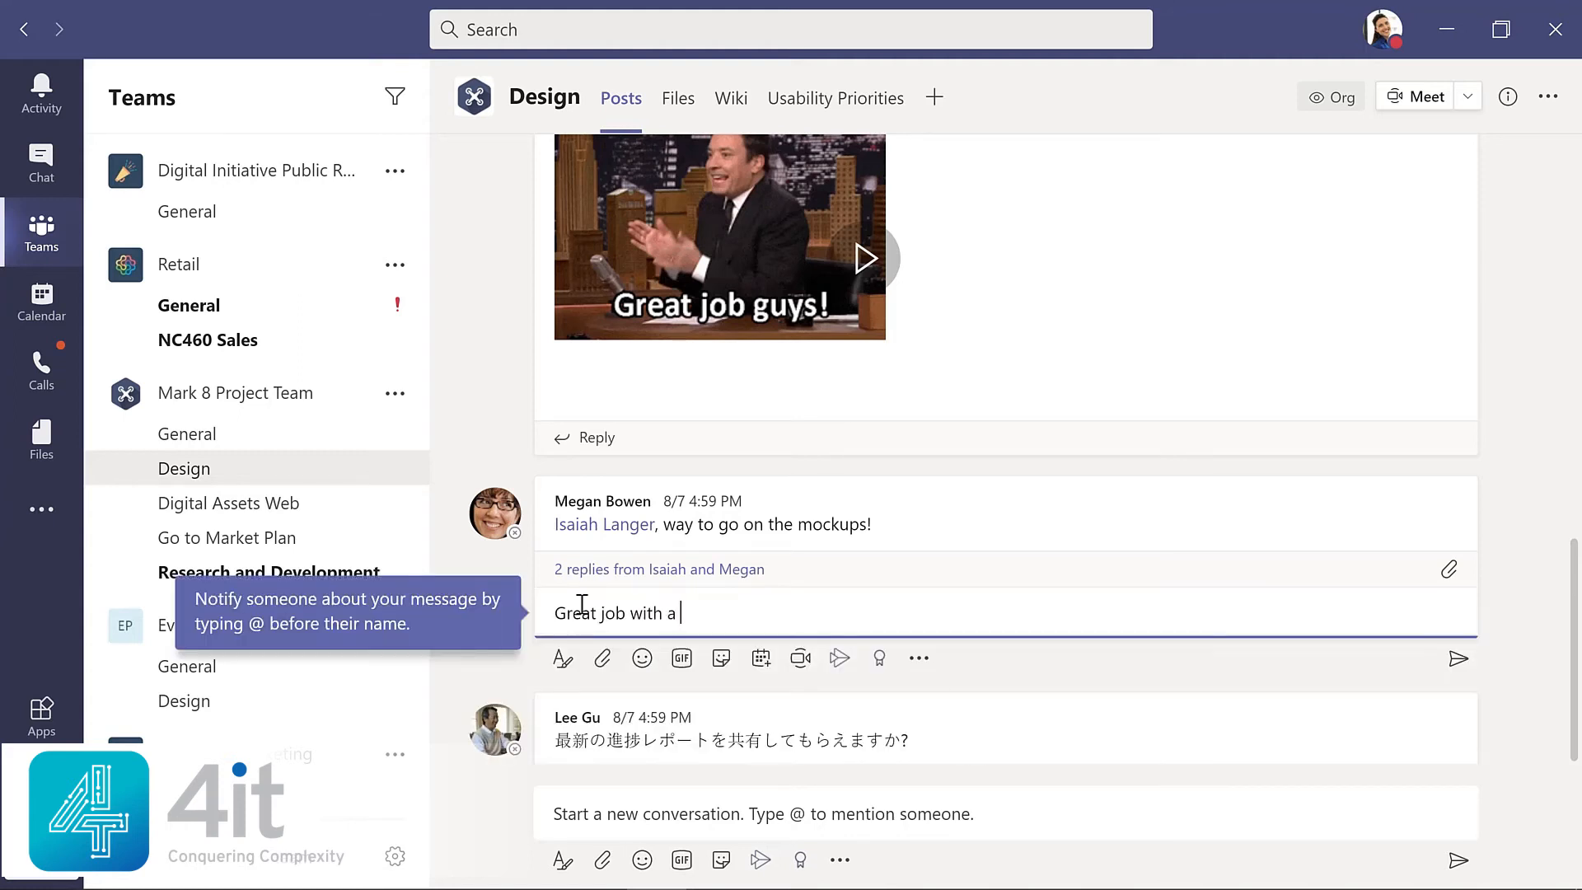
pyautogui.write('tight deadline!')
pyautogui.press('Return')
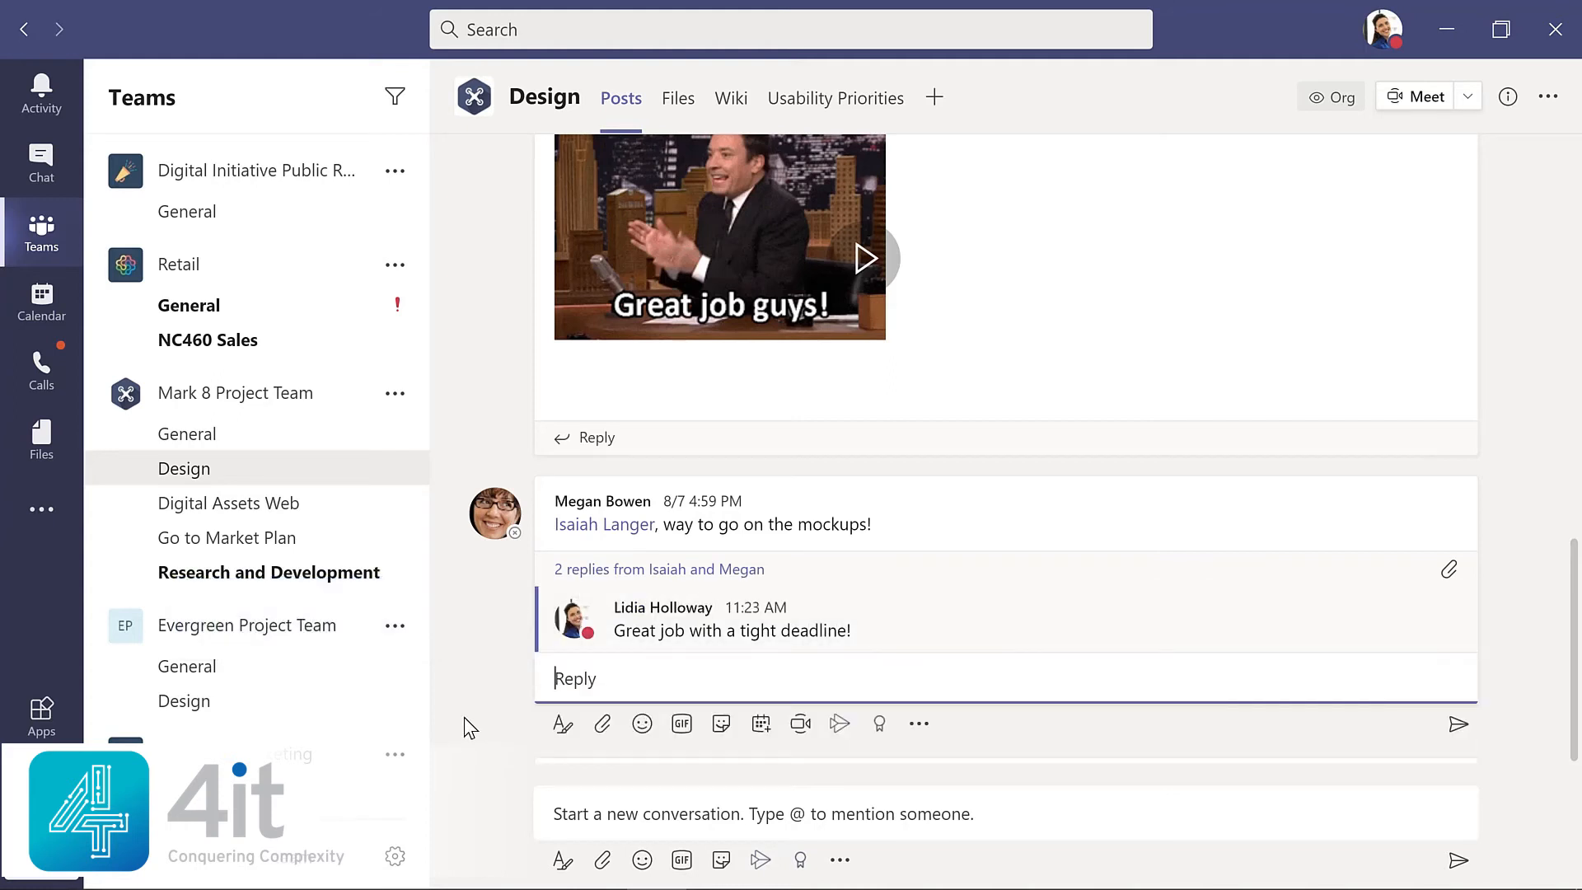
# Start a new conversation in the Design channel and attach Contoso Marketing Principles-2021.pptx from the computer
pyautogui.click(568, 816)
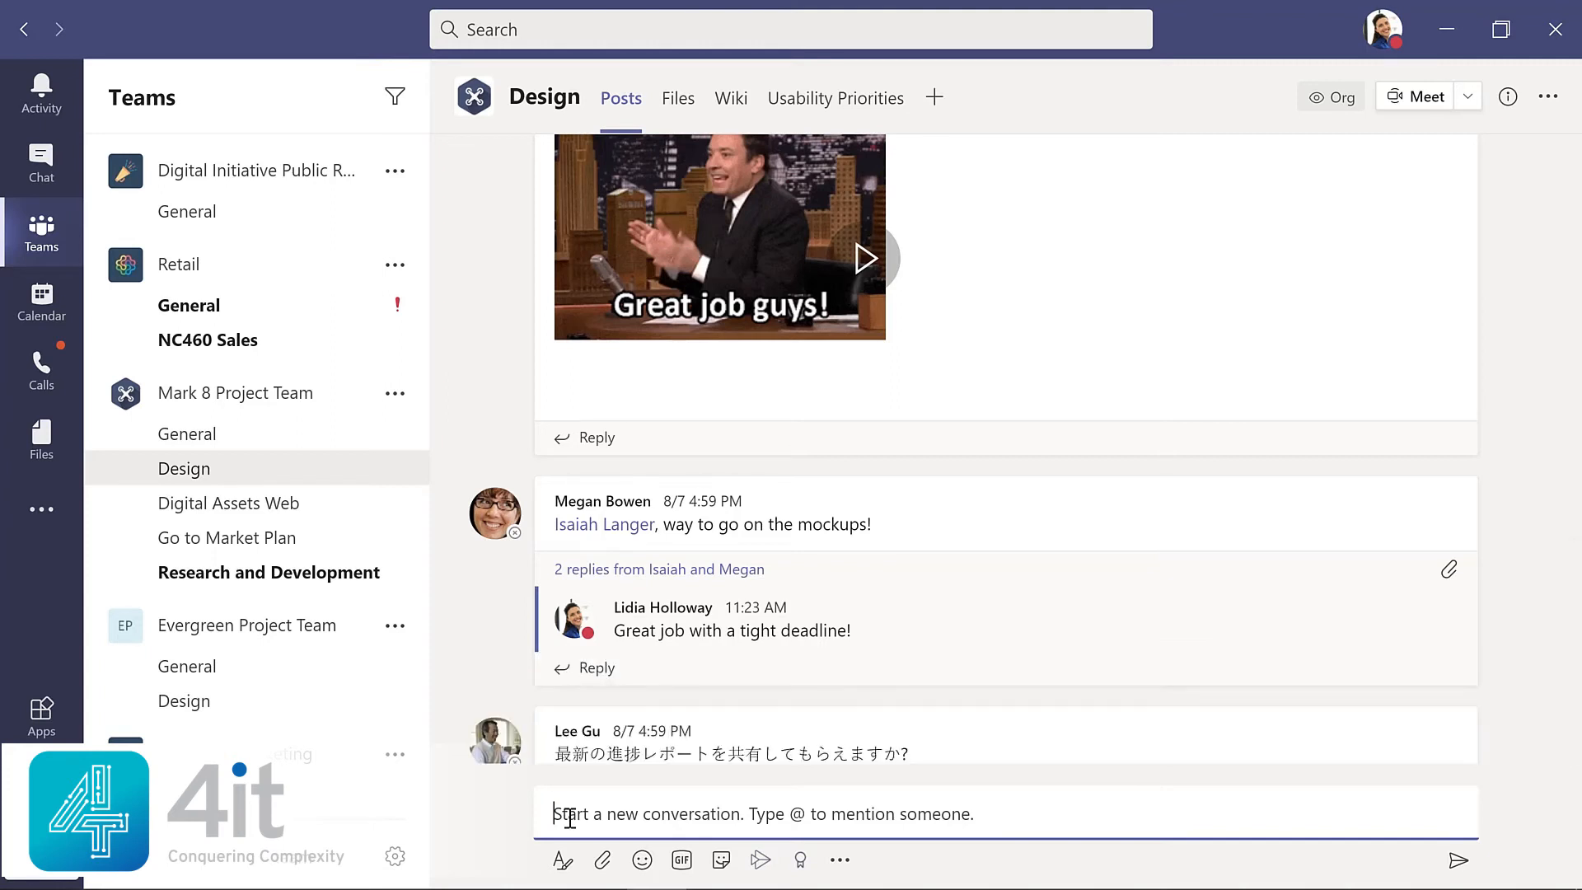
pyautogui.click(604, 864)
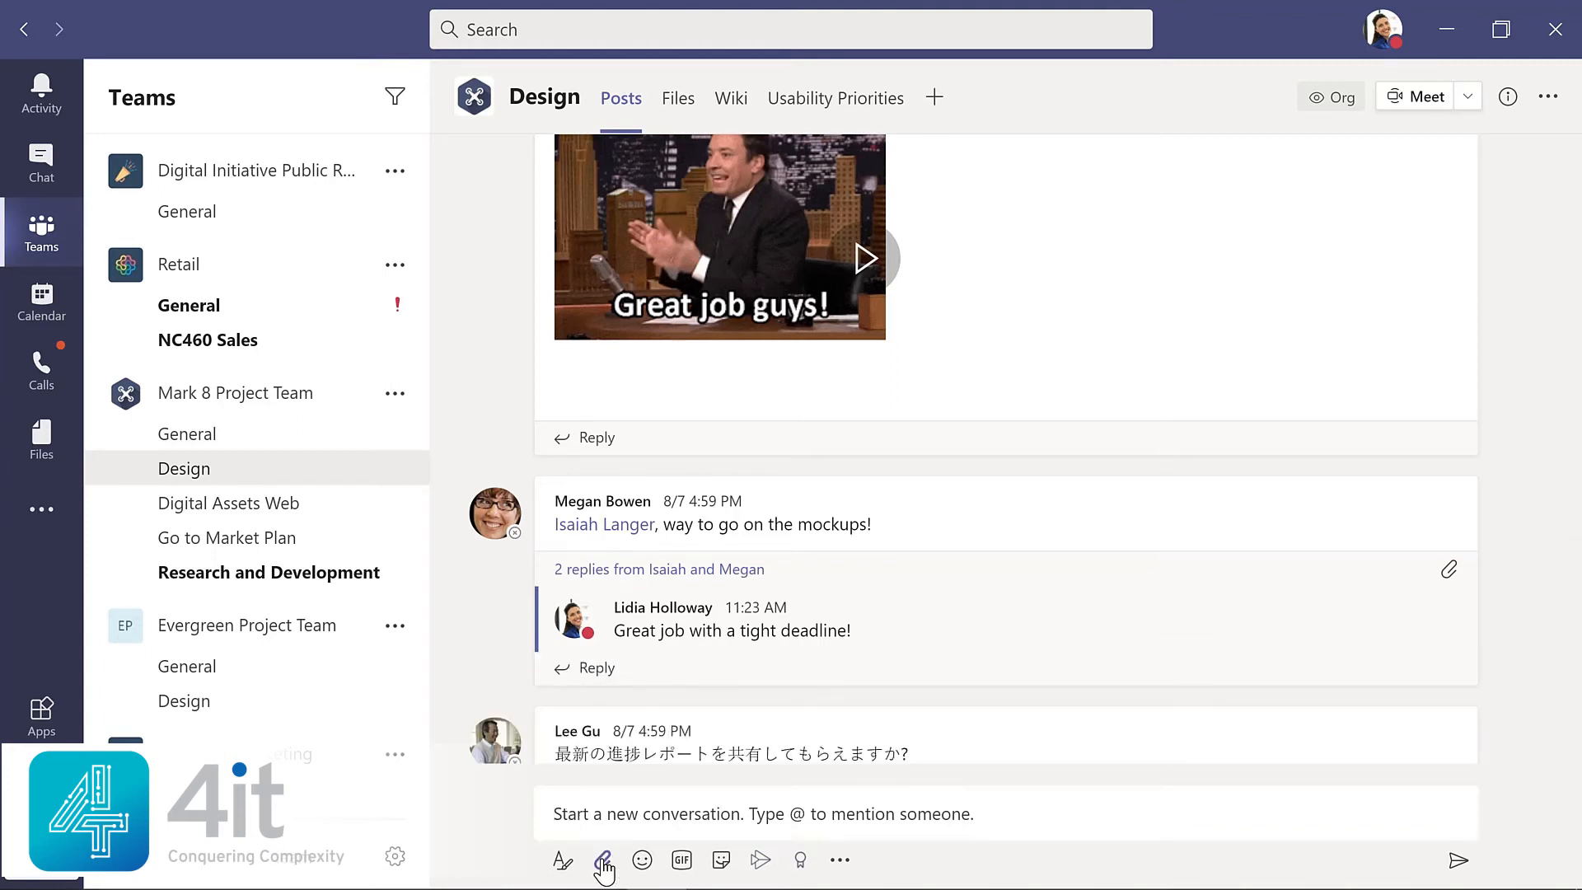
pyautogui.click(603, 861)
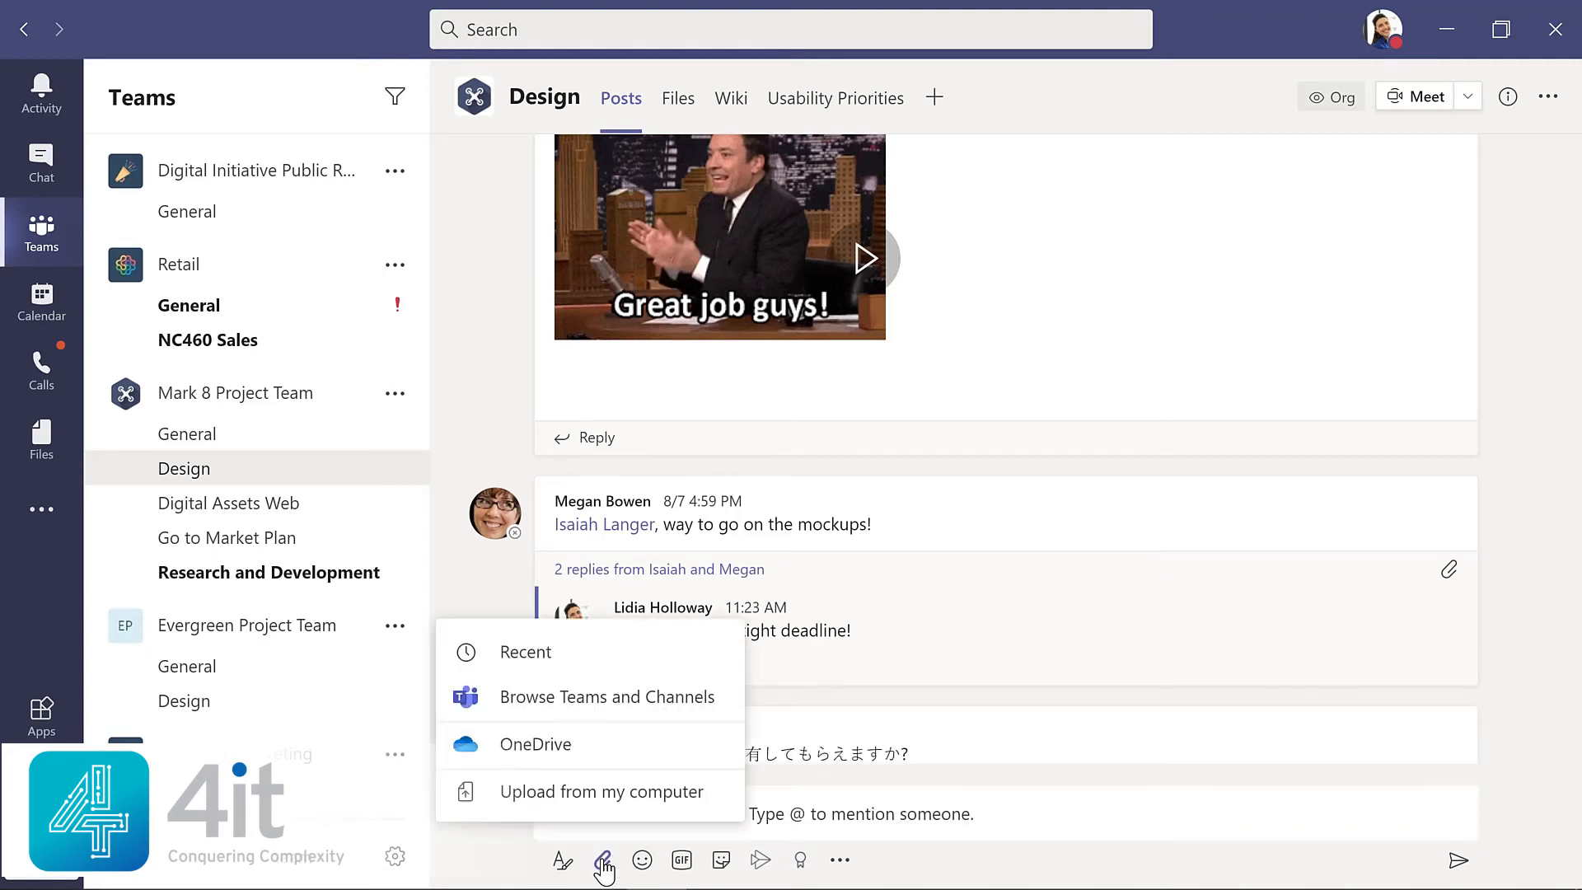
pyautogui.click(602, 793)
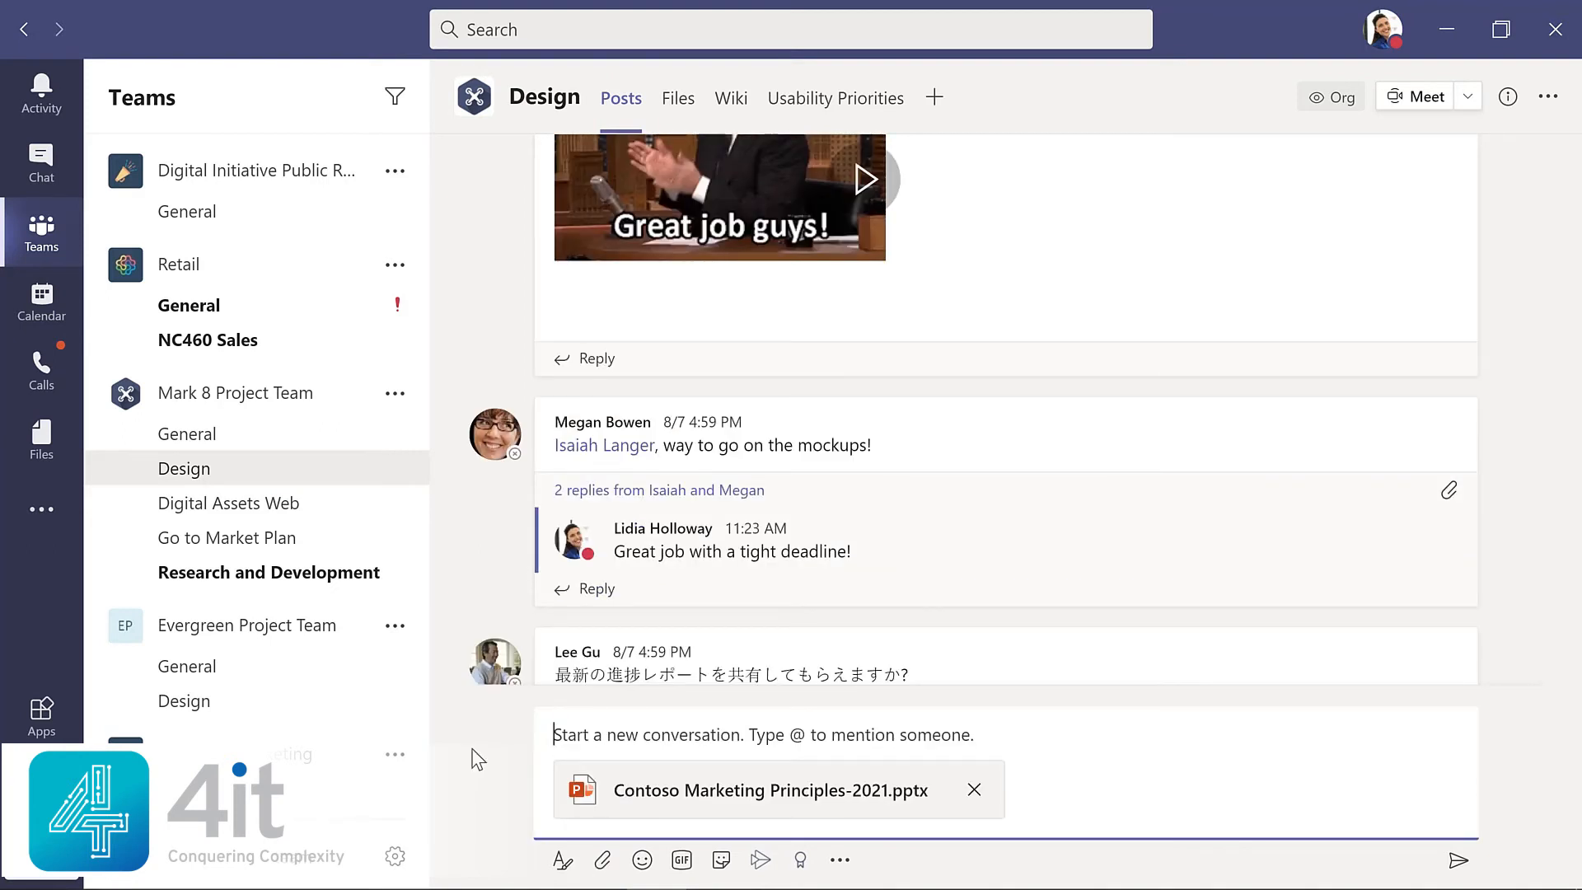
# Mention the Design channel, add ", please review this presentation for our upcoming meeting." and post the message with its attachment
pyautogui.write('@')
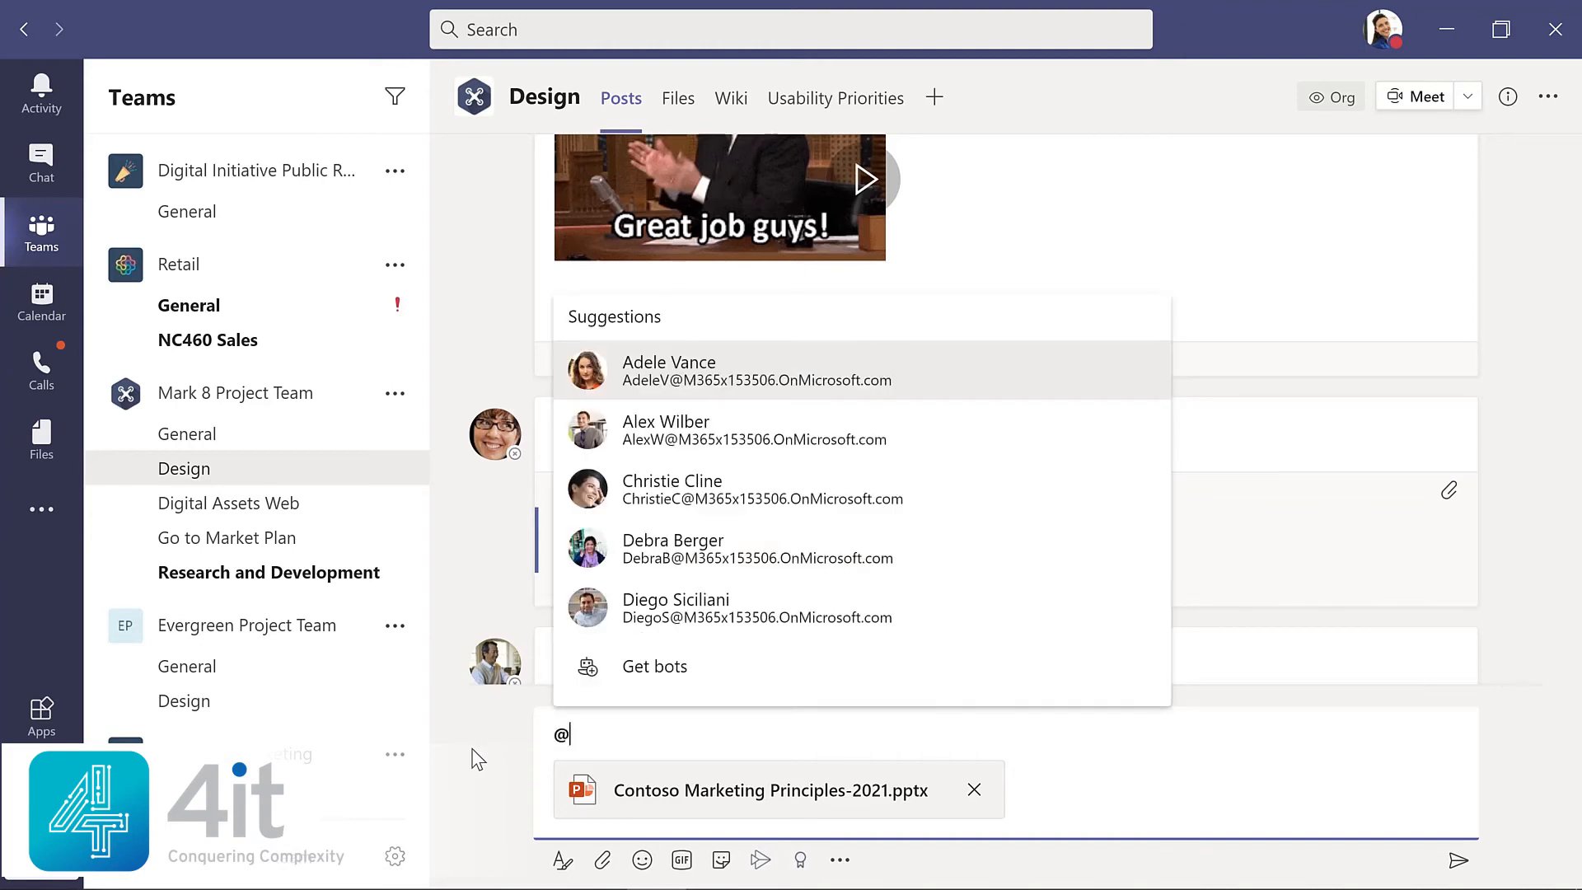
pyautogui.write('chann')
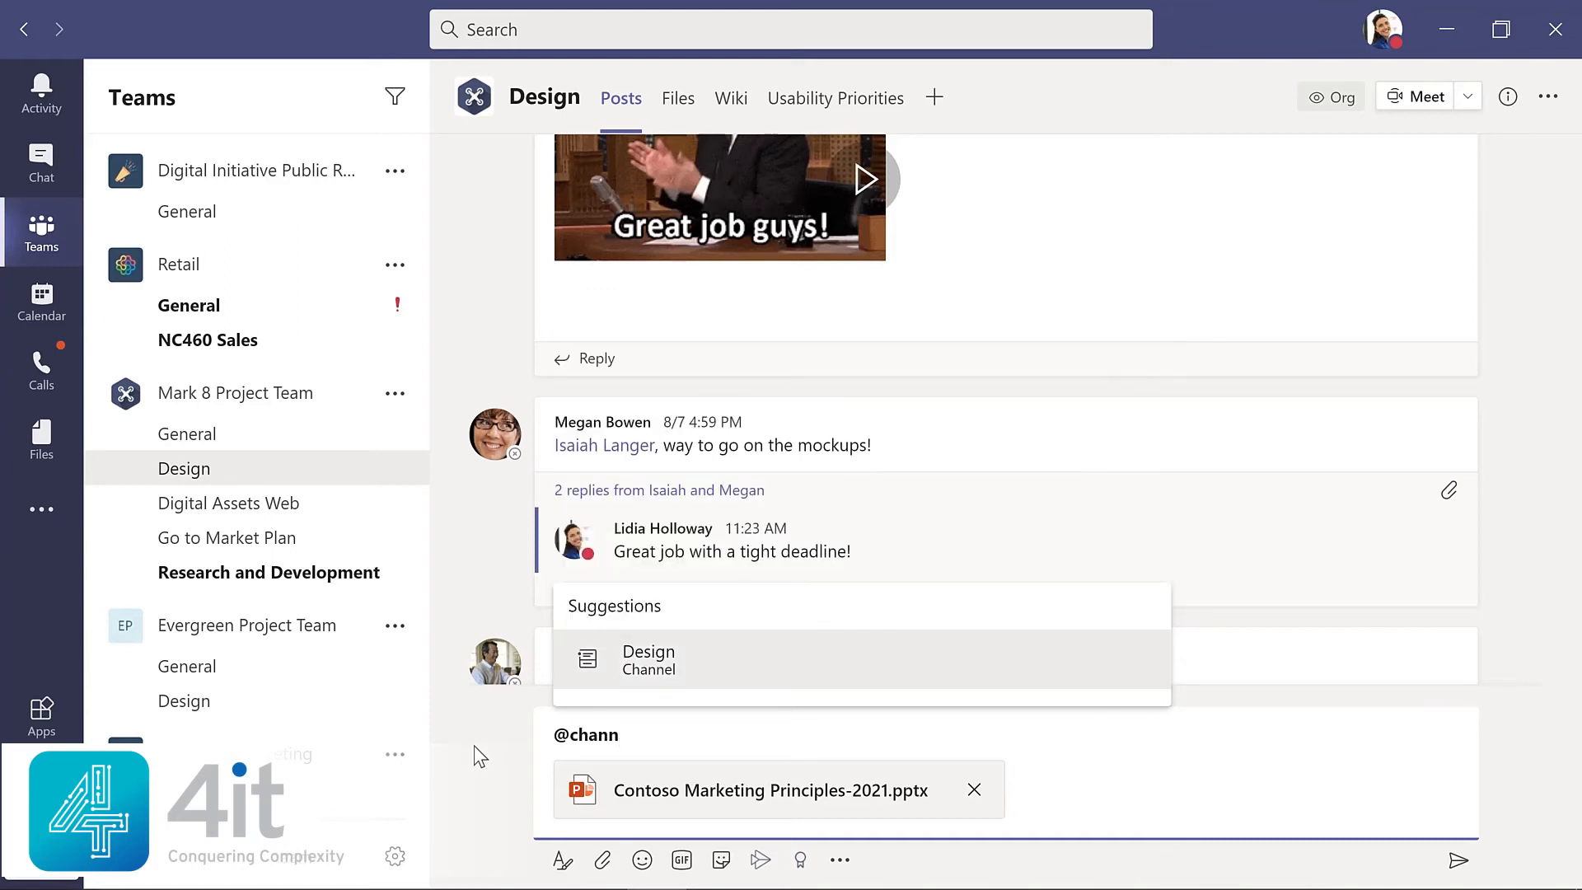
pyautogui.click(669, 667)
pyautogui.write(', please review this presentation for our upcoming meeting.')
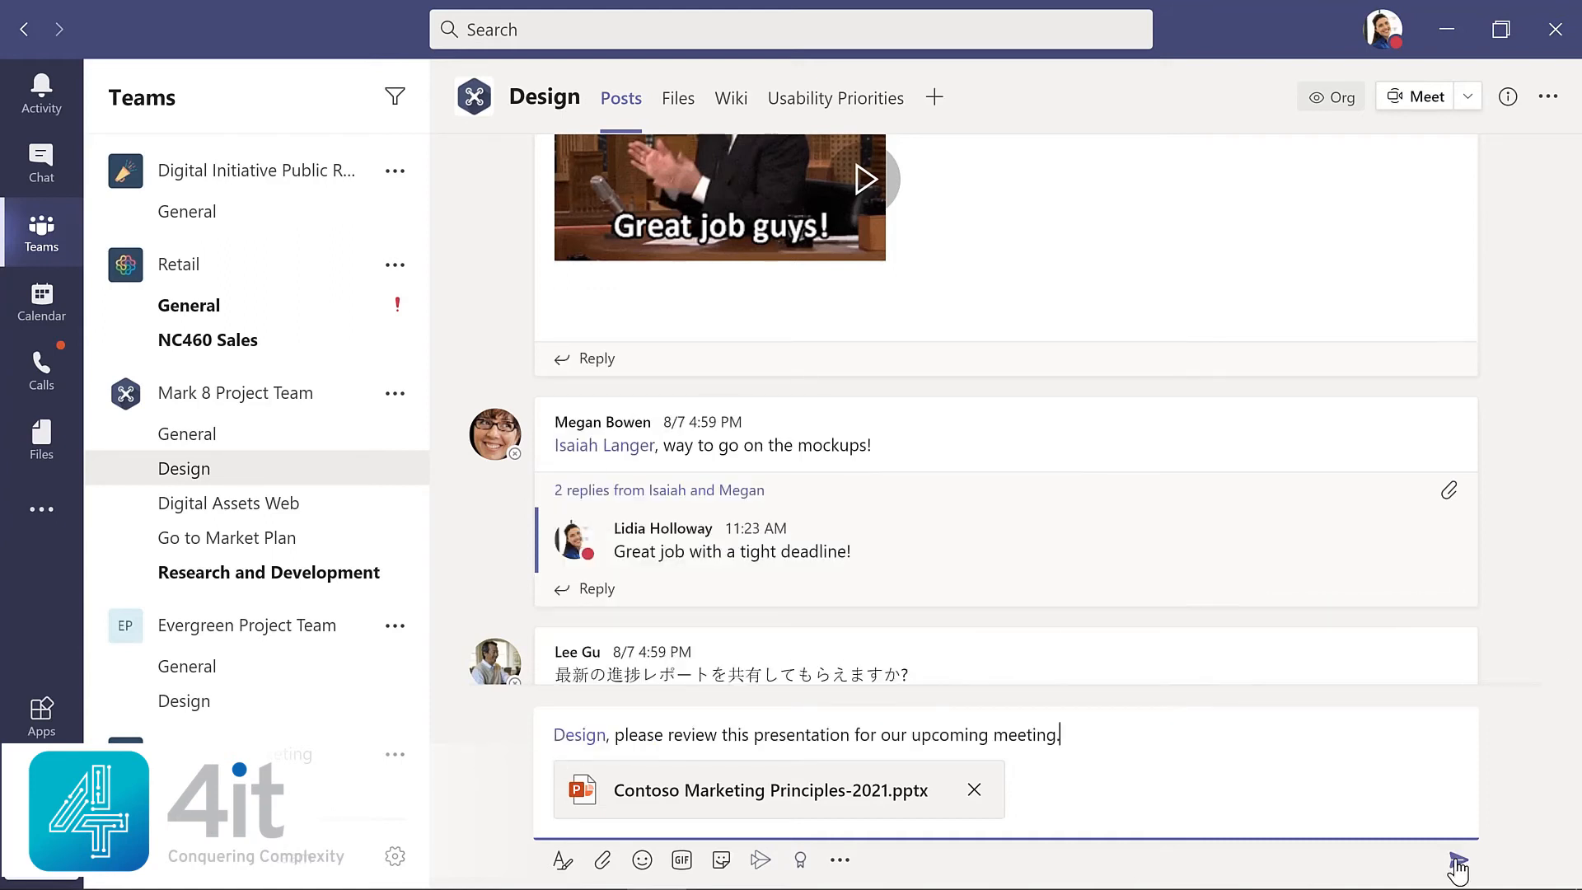
pyautogui.click(1458, 861)
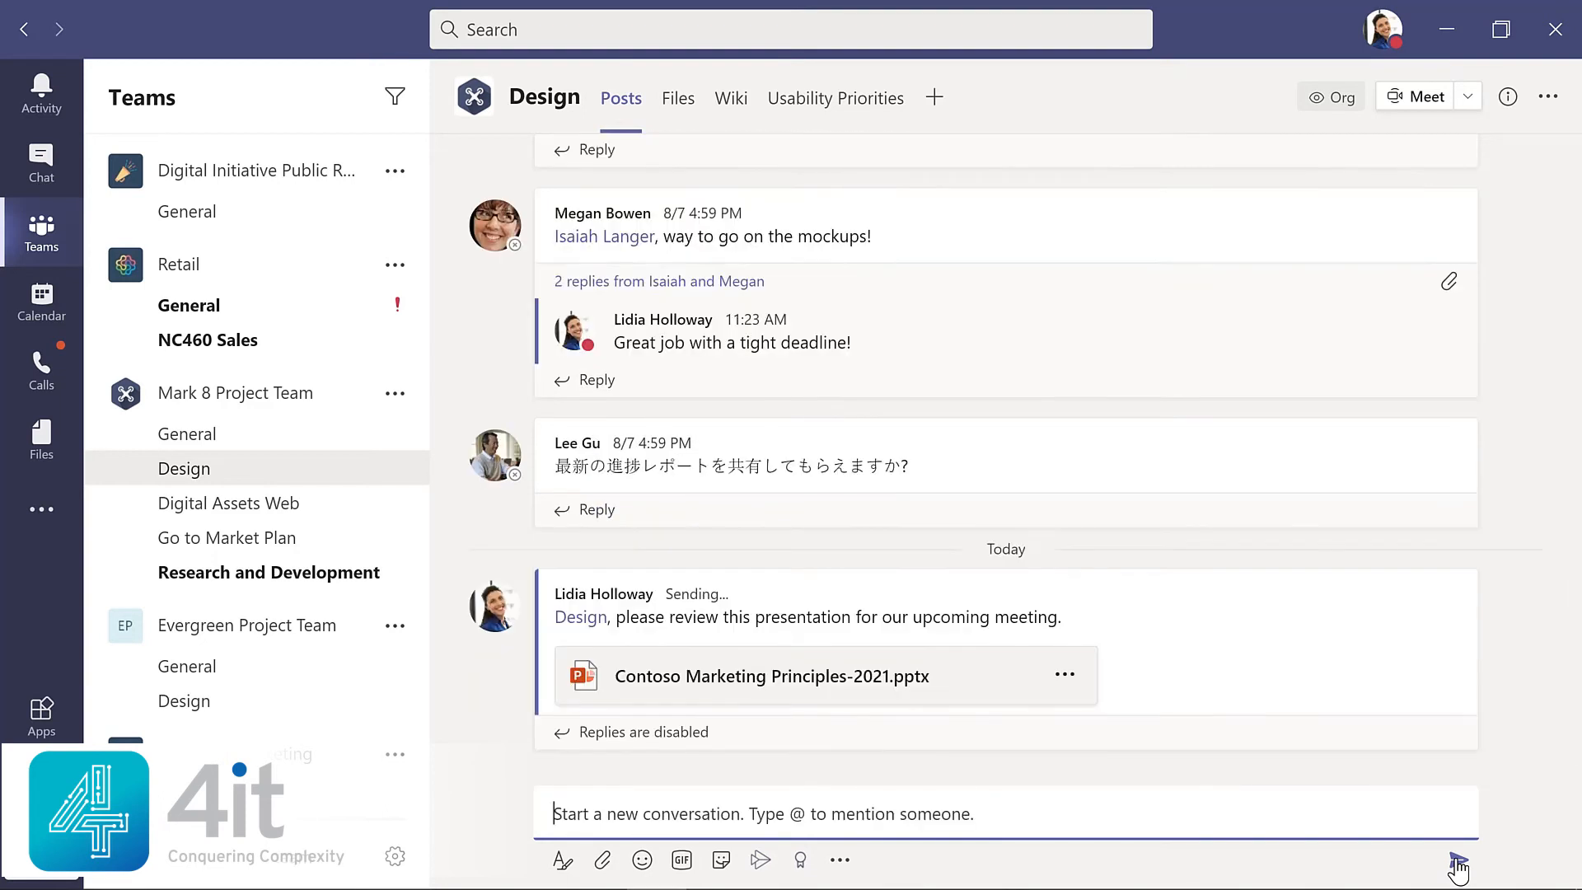
# React with a heart to the post praising the mockups and look over its additional message options
pyautogui.moveTo(1191, 229)
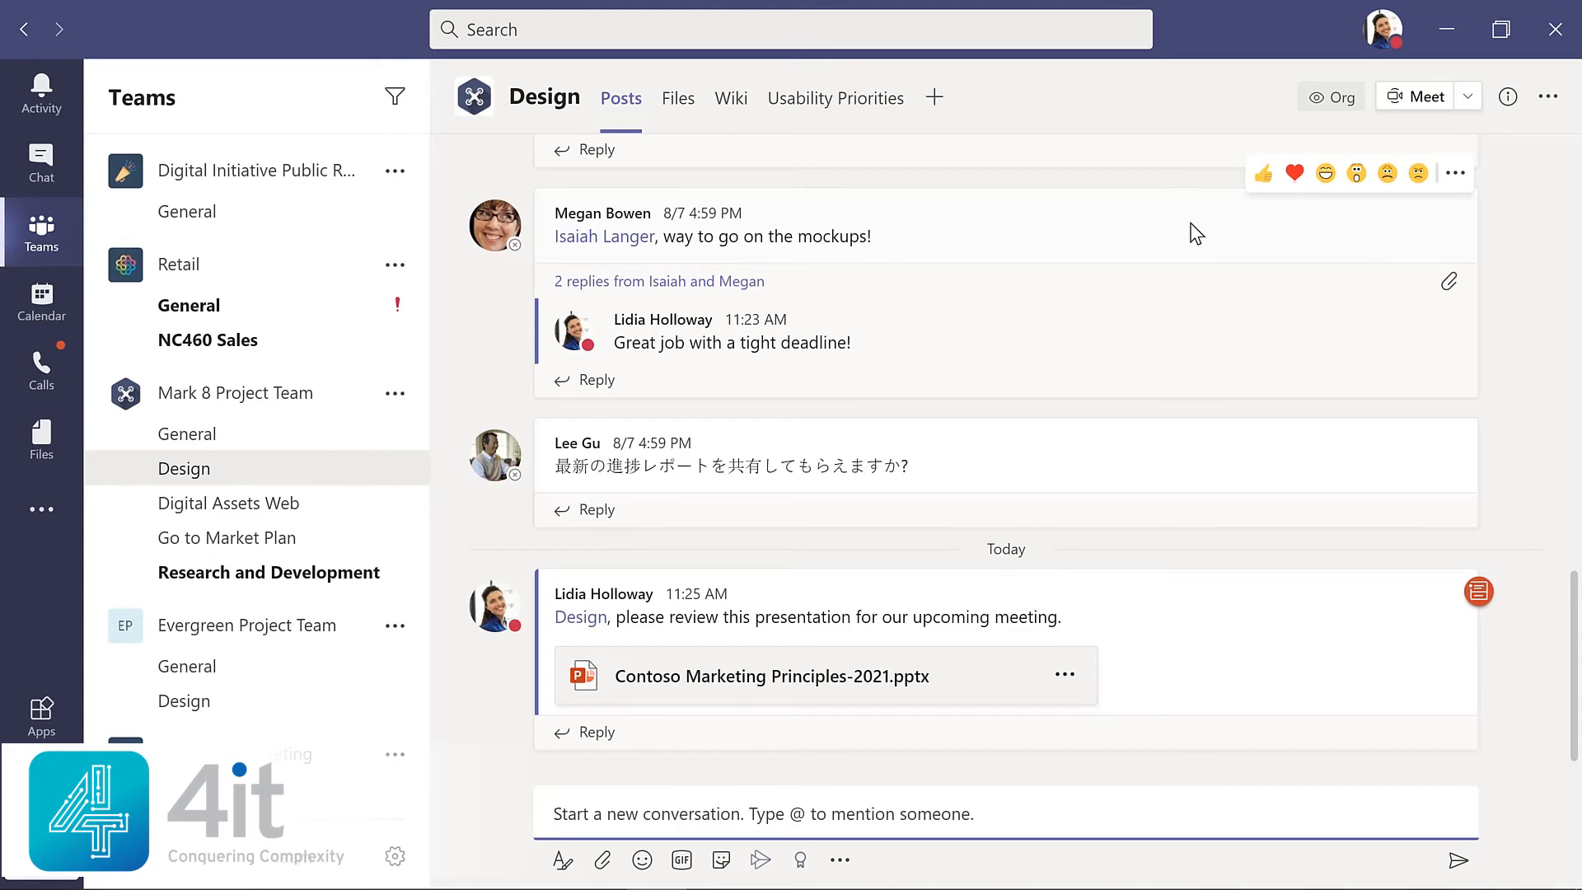
pyautogui.click(1296, 175)
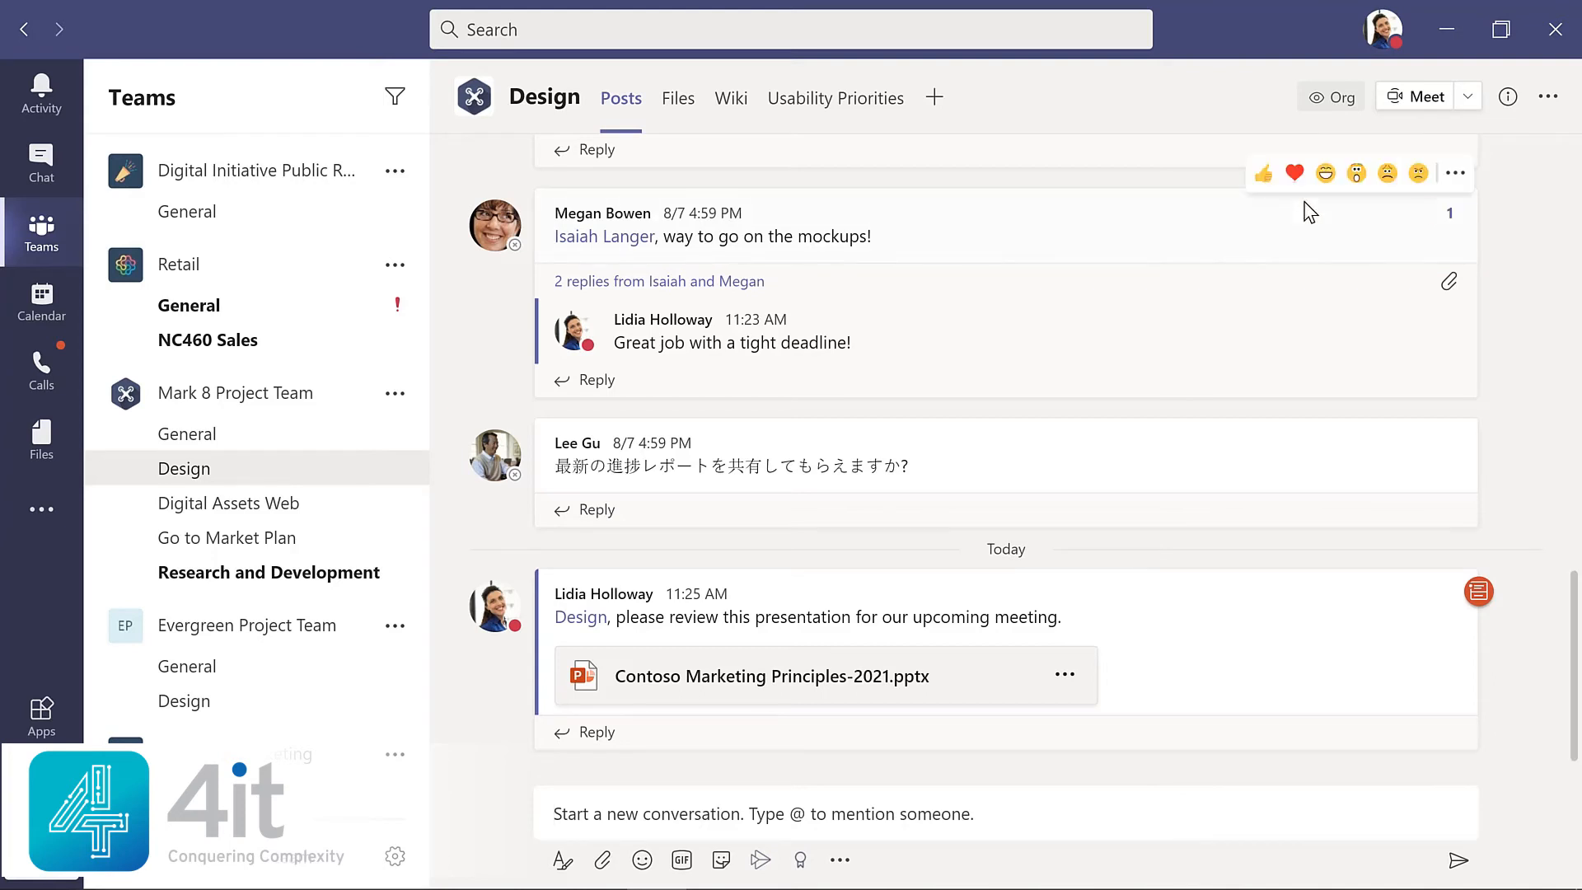
pyautogui.click(1455, 177)
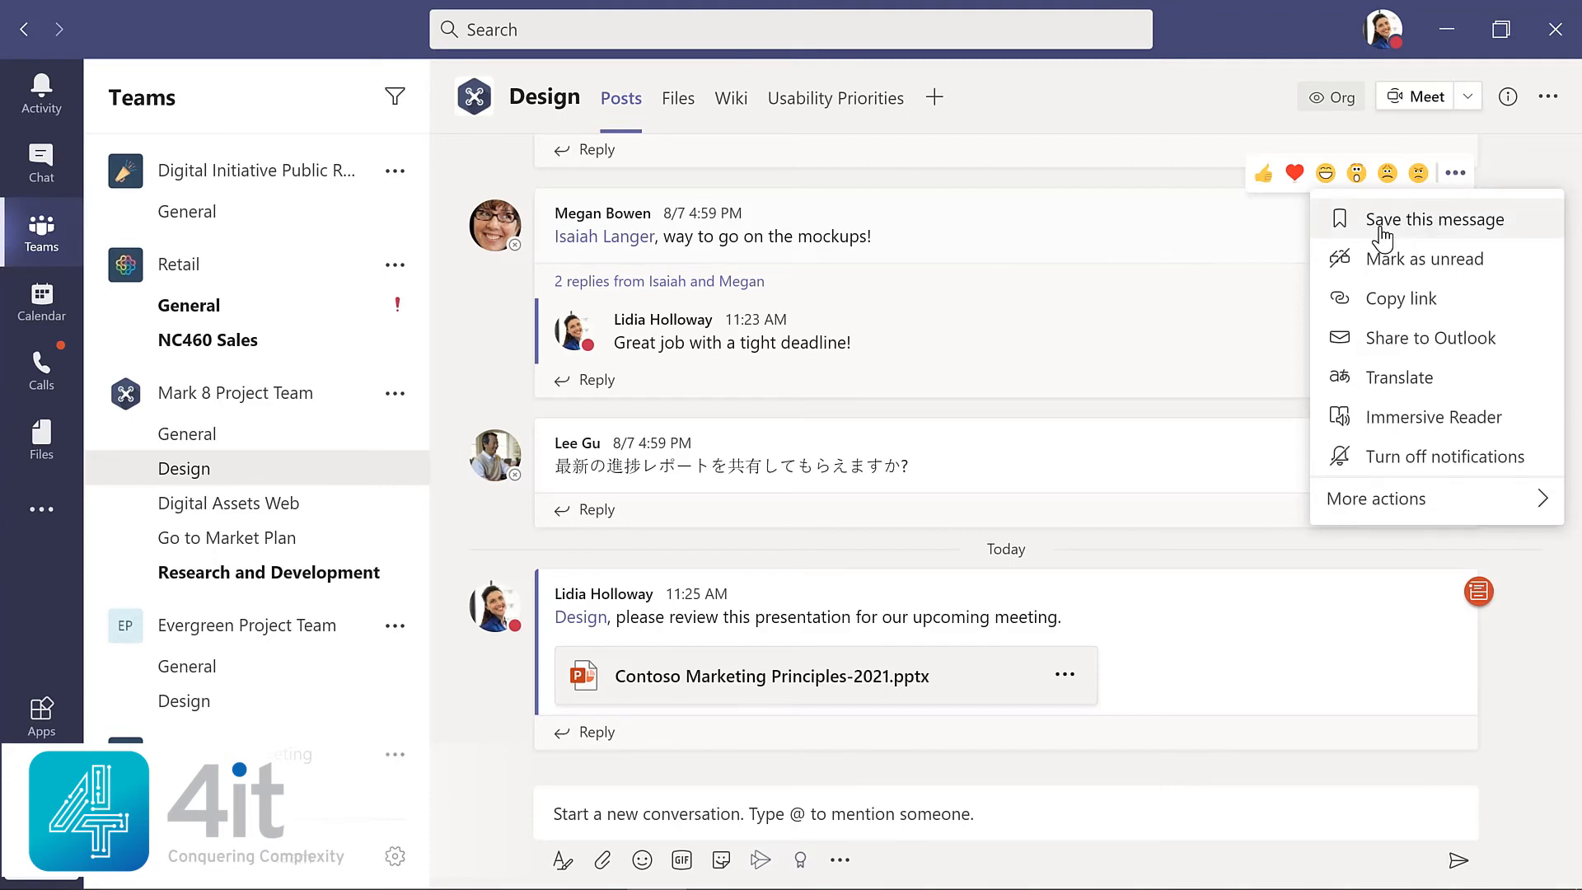
pyautogui.click(1213, 237)
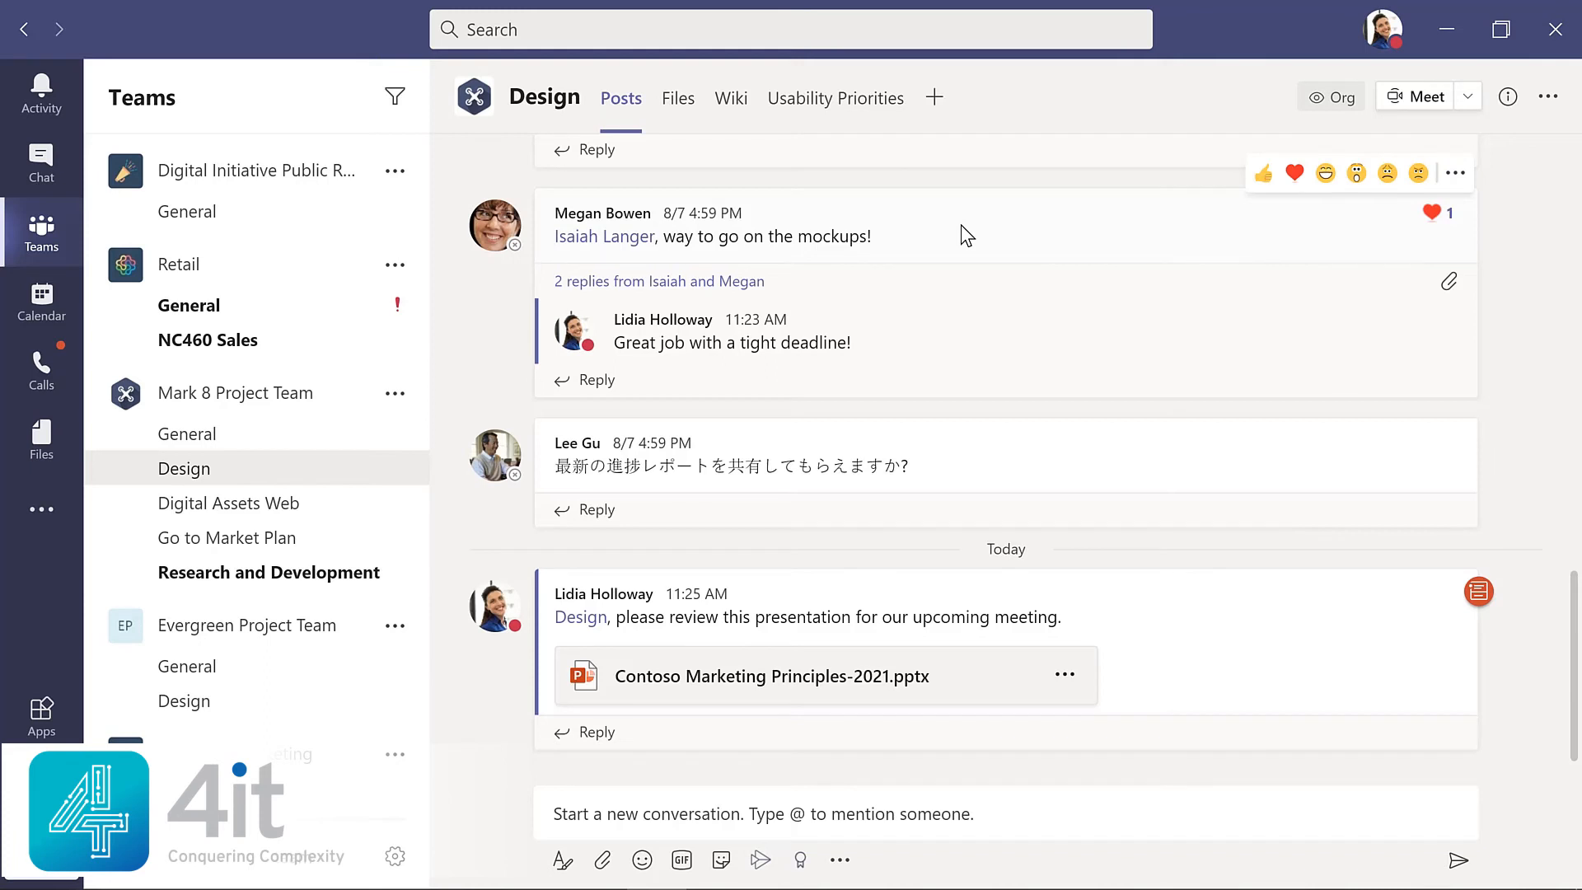
# Start a private chat with the IT Admin and send "What's the update on the new laptops for my project team?"
pyautogui.click(41, 163)
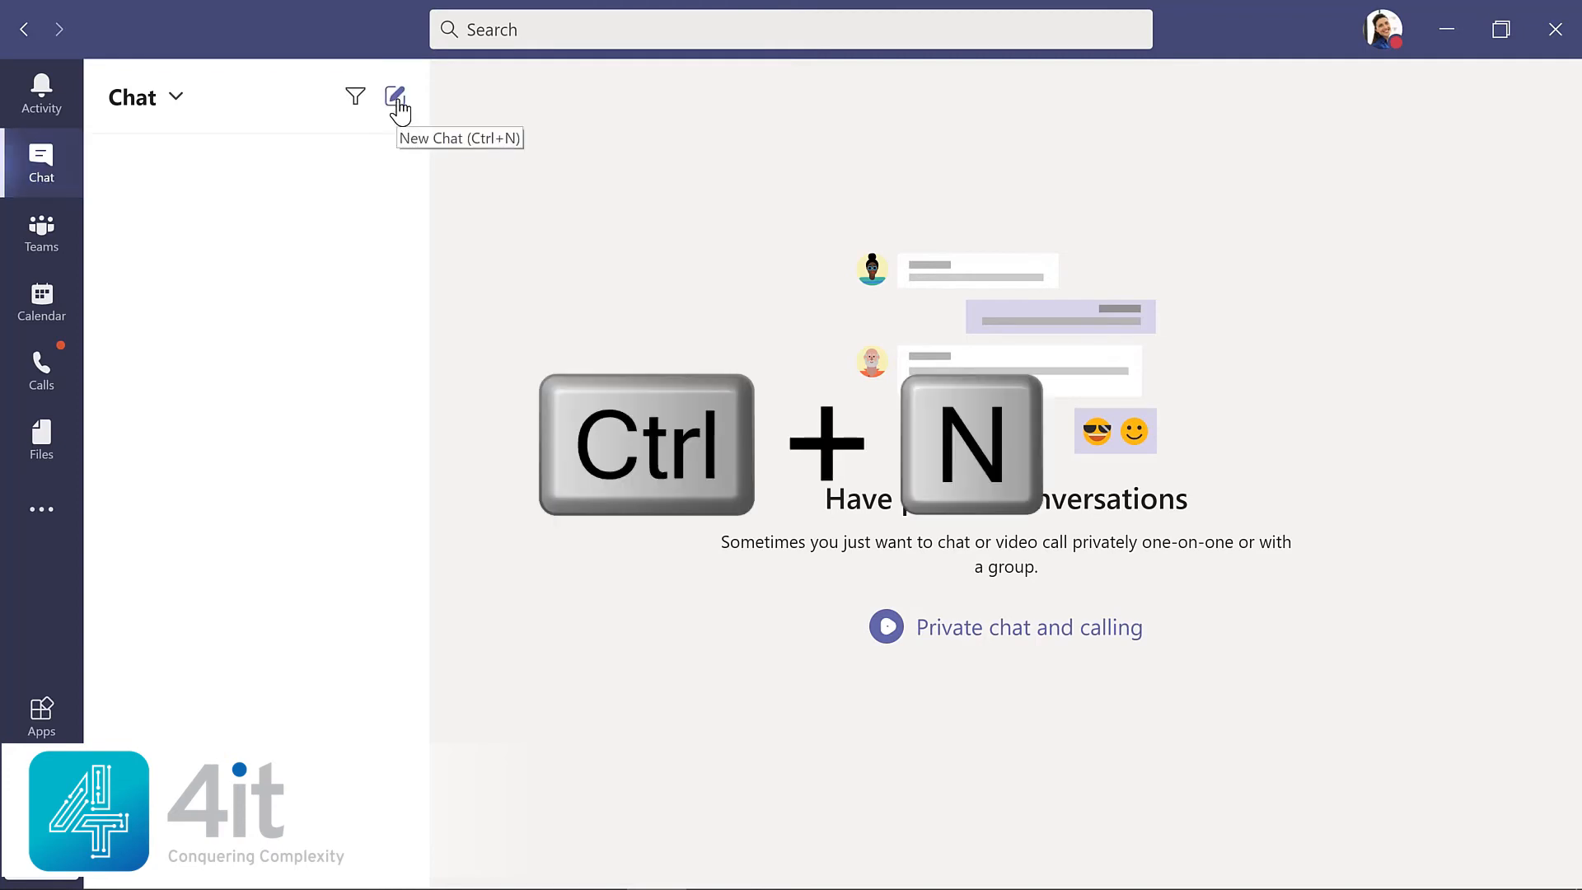
pyautogui.hotkey('ctrl', 'n')
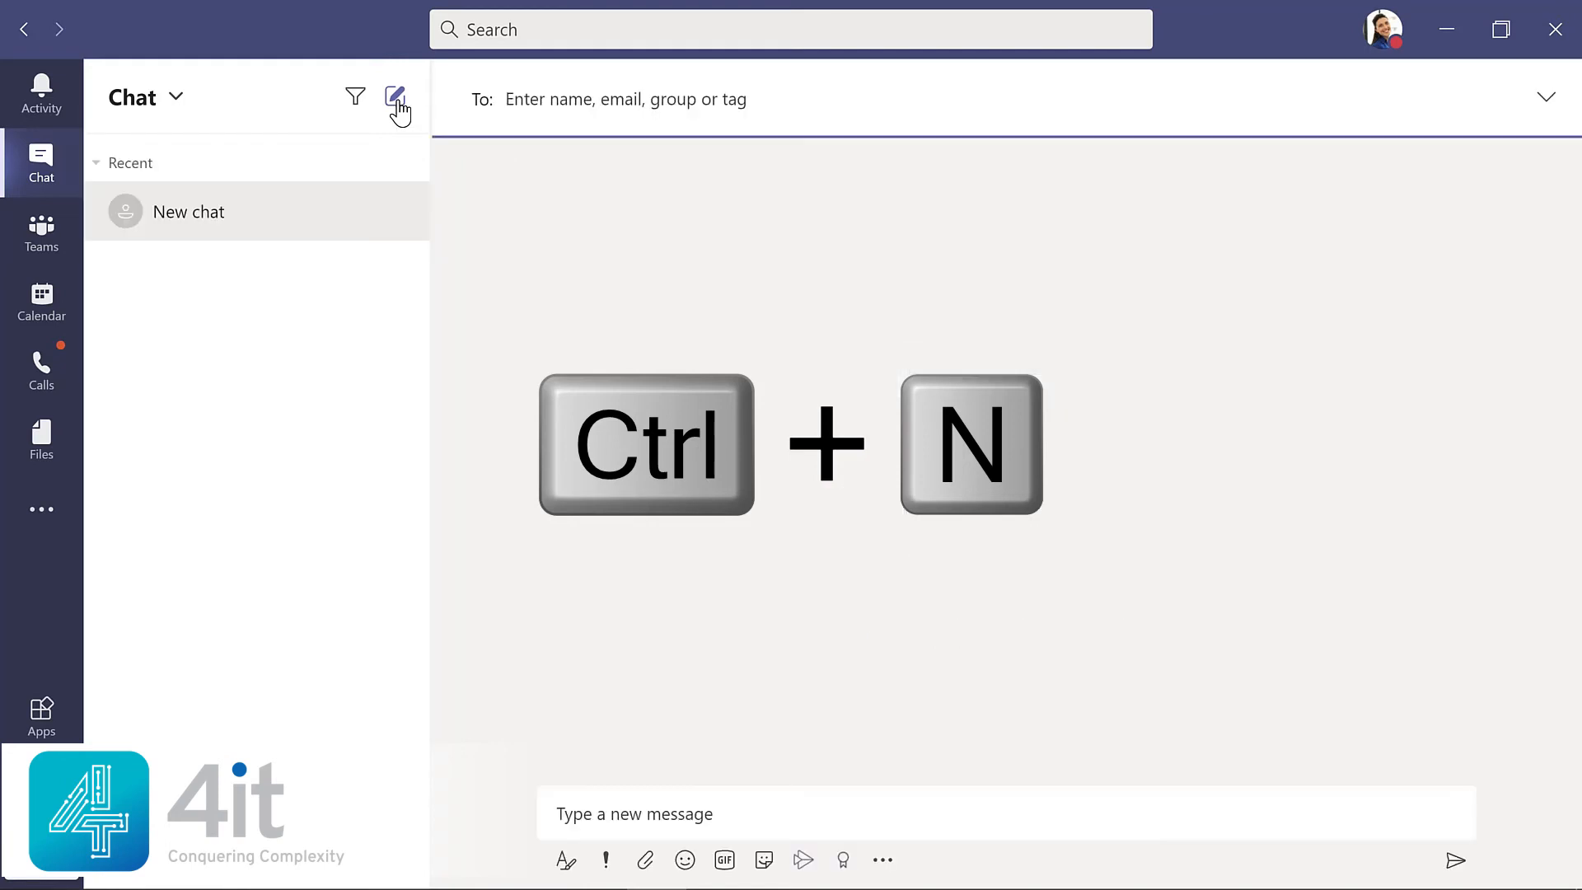
pyautogui.write('all')
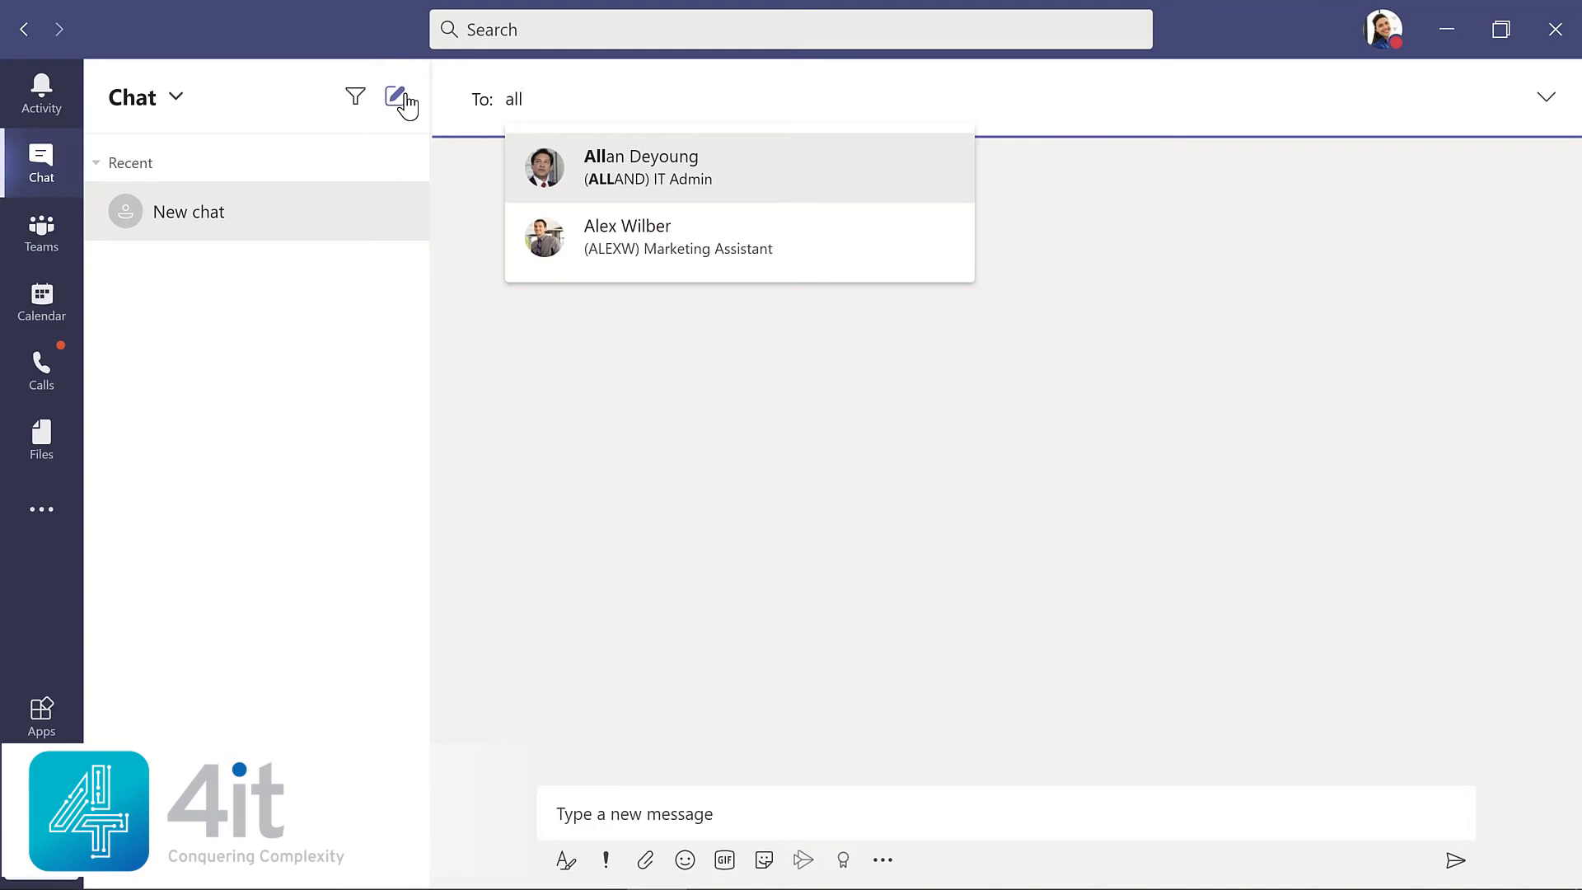
pyautogui.press('Return')
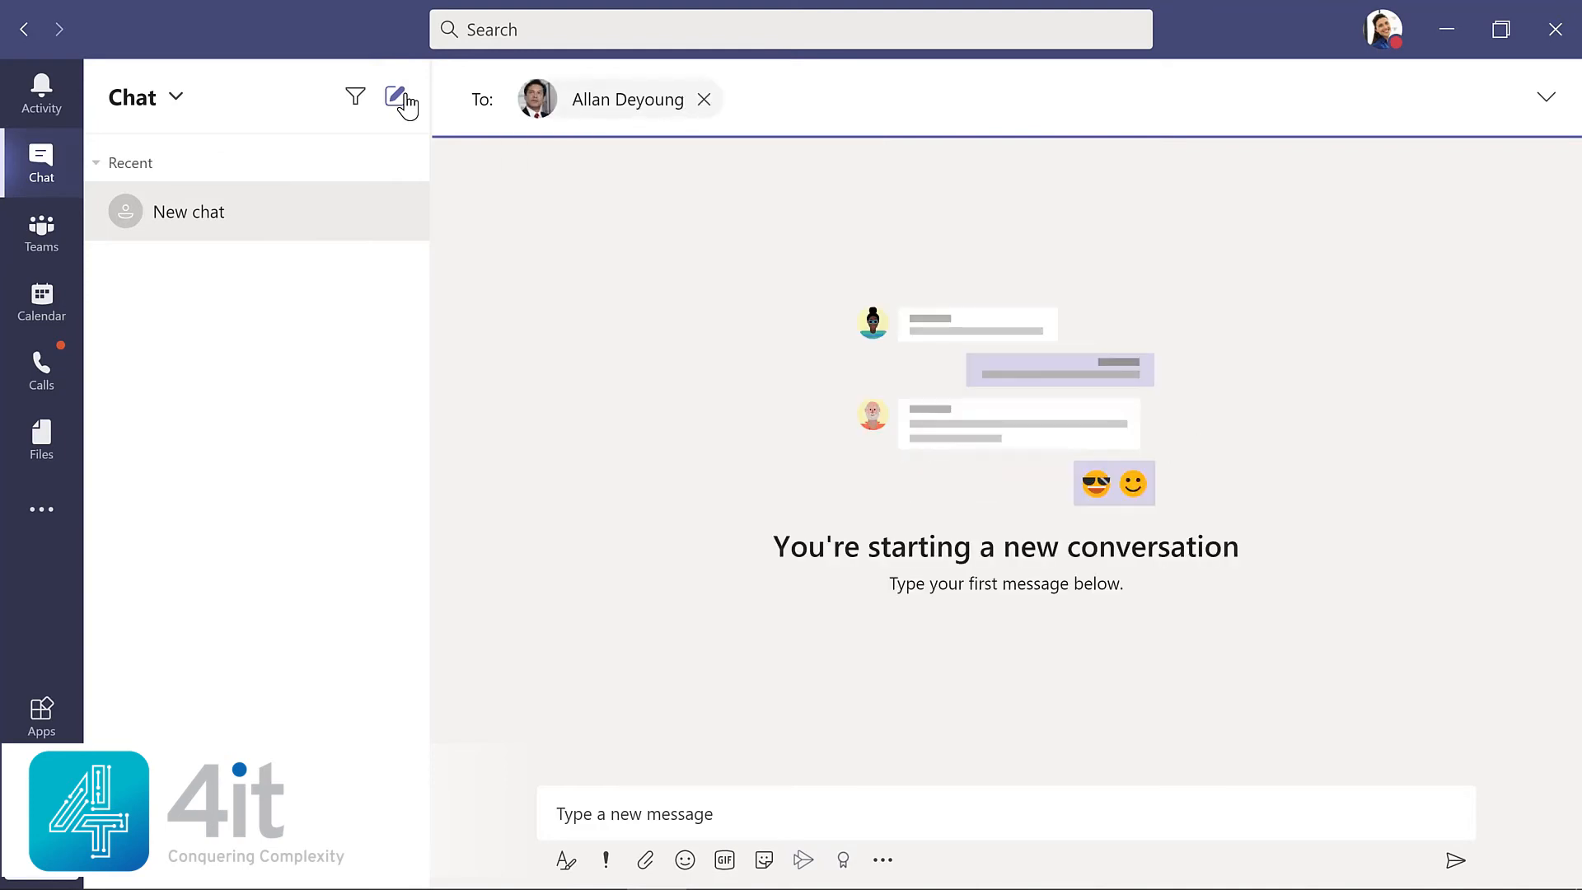
pyautogui.click(632, 796)
pyautogui.write("What's the update on the new laptops for my project team?")
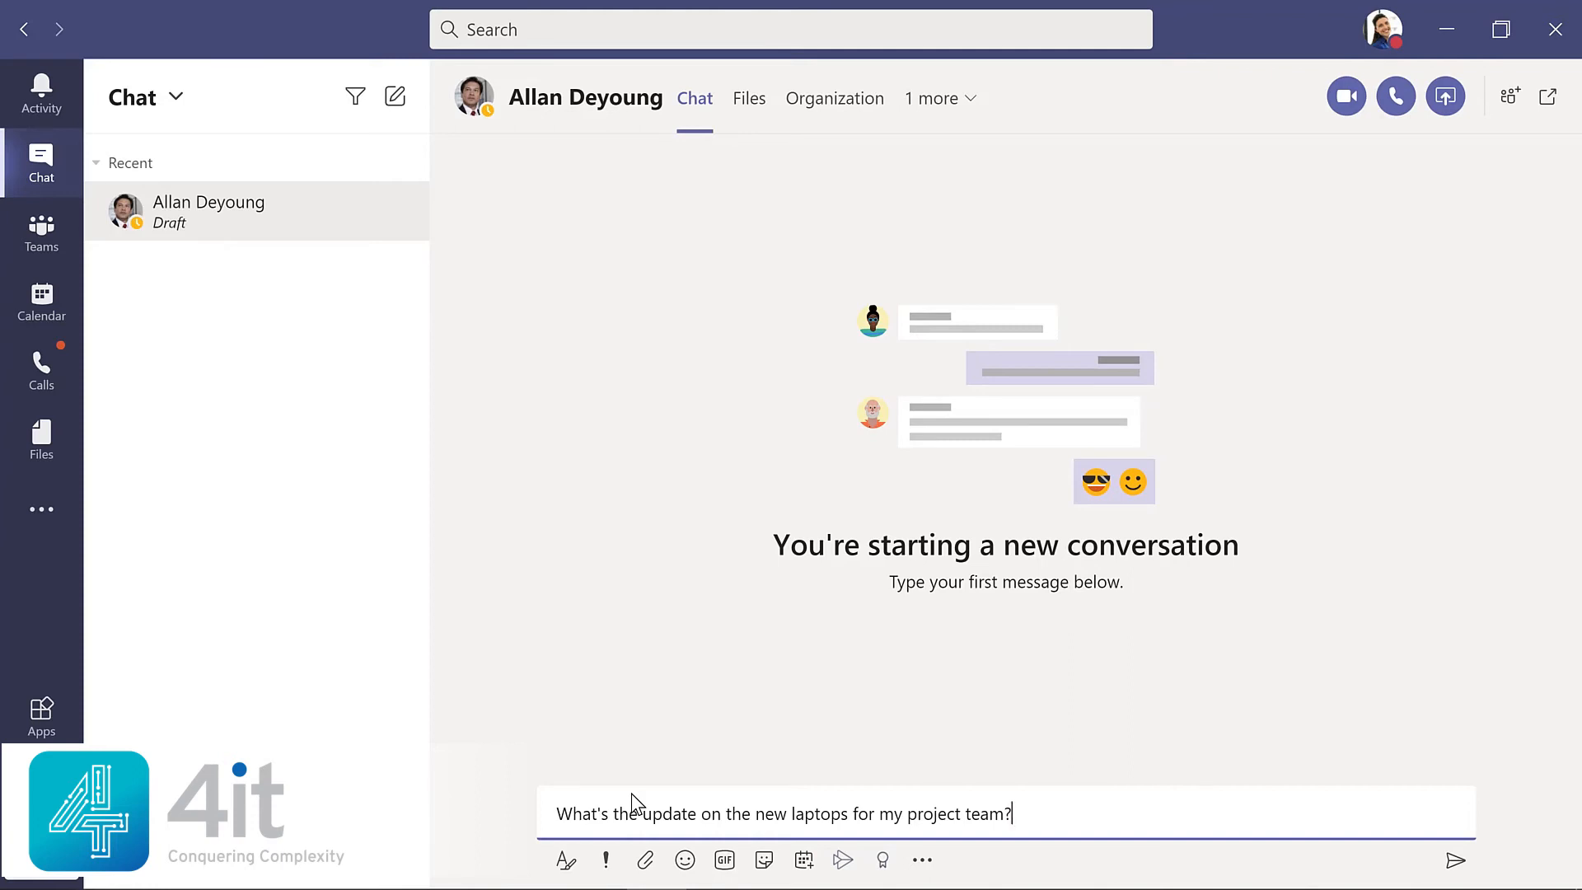
pyautogui.press('Return')
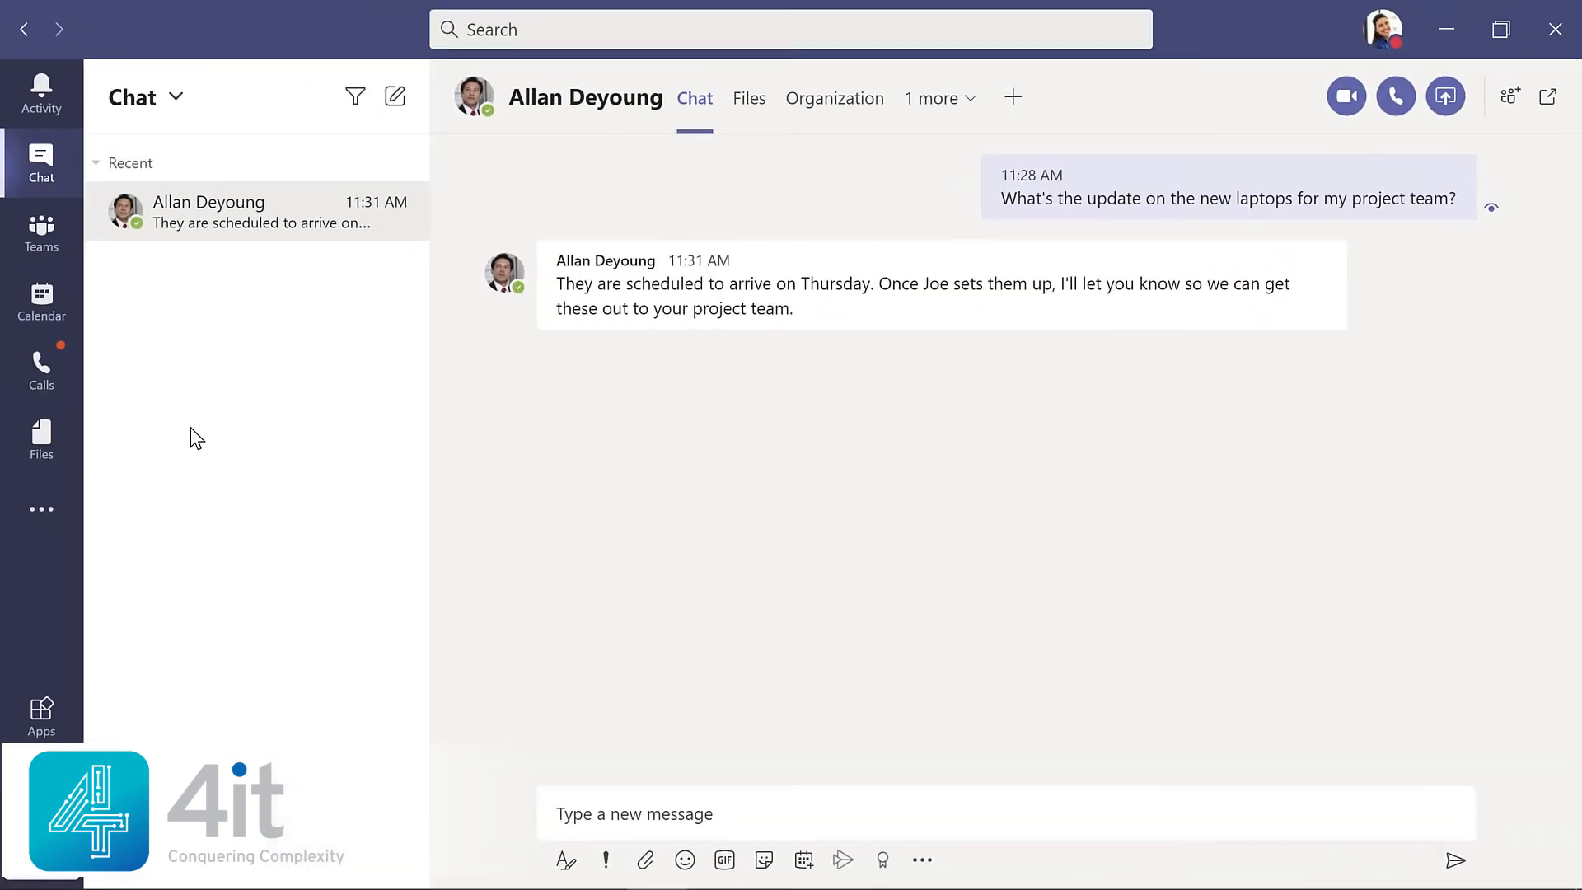
# Find a "yay" GIF and send it in the IT Admin chat with the message "Thanks so much!"
pyautogui.click(728, 861)
pyautogui.write('yay')
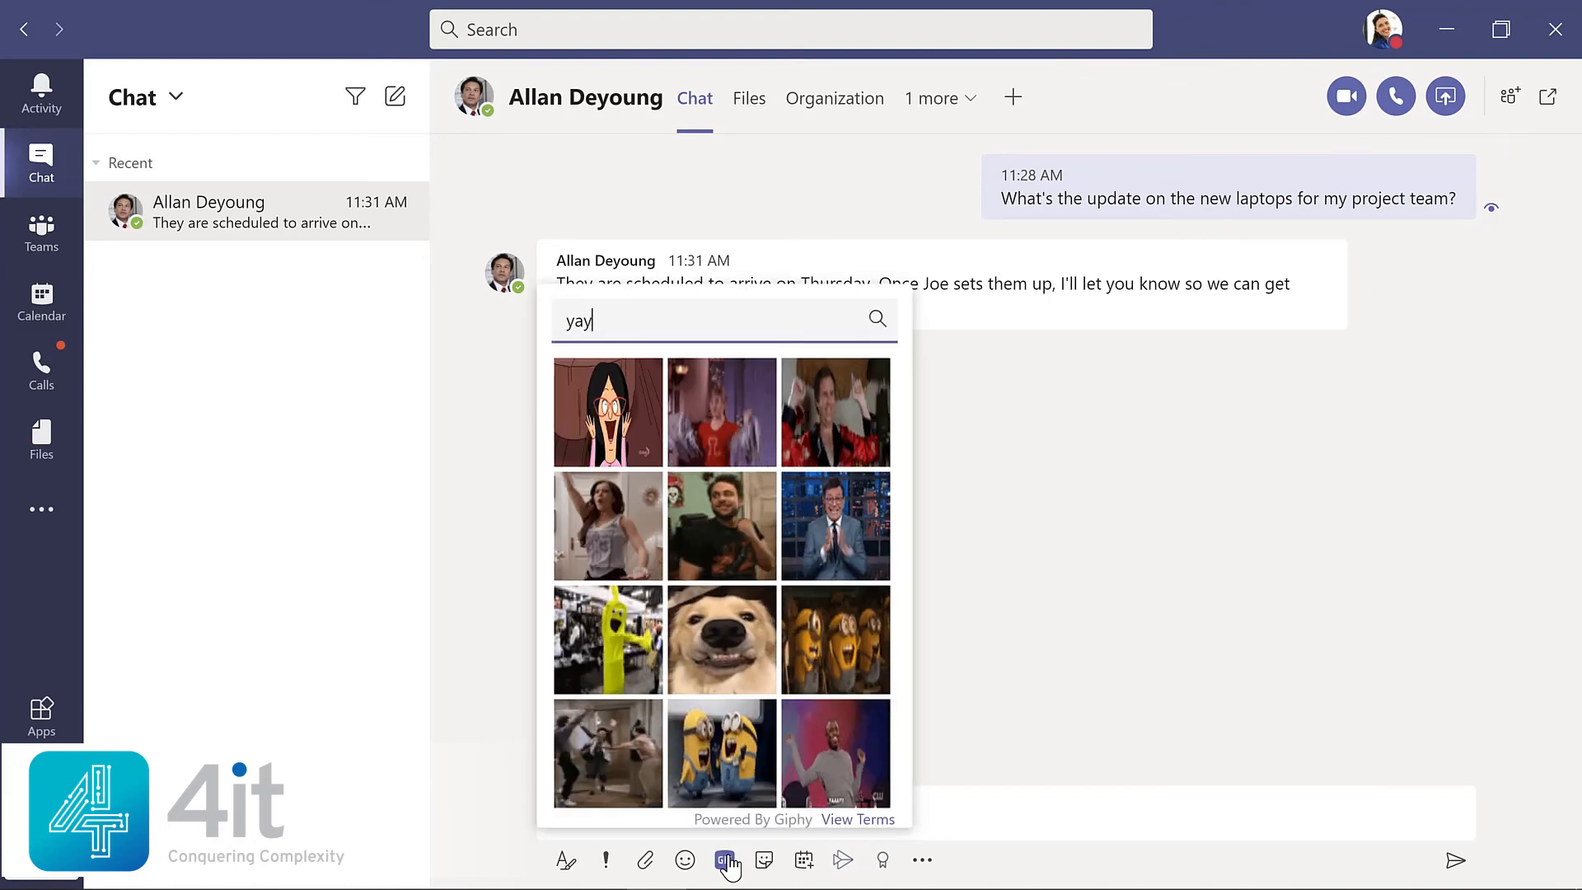
pyautogui.click(603, 753)
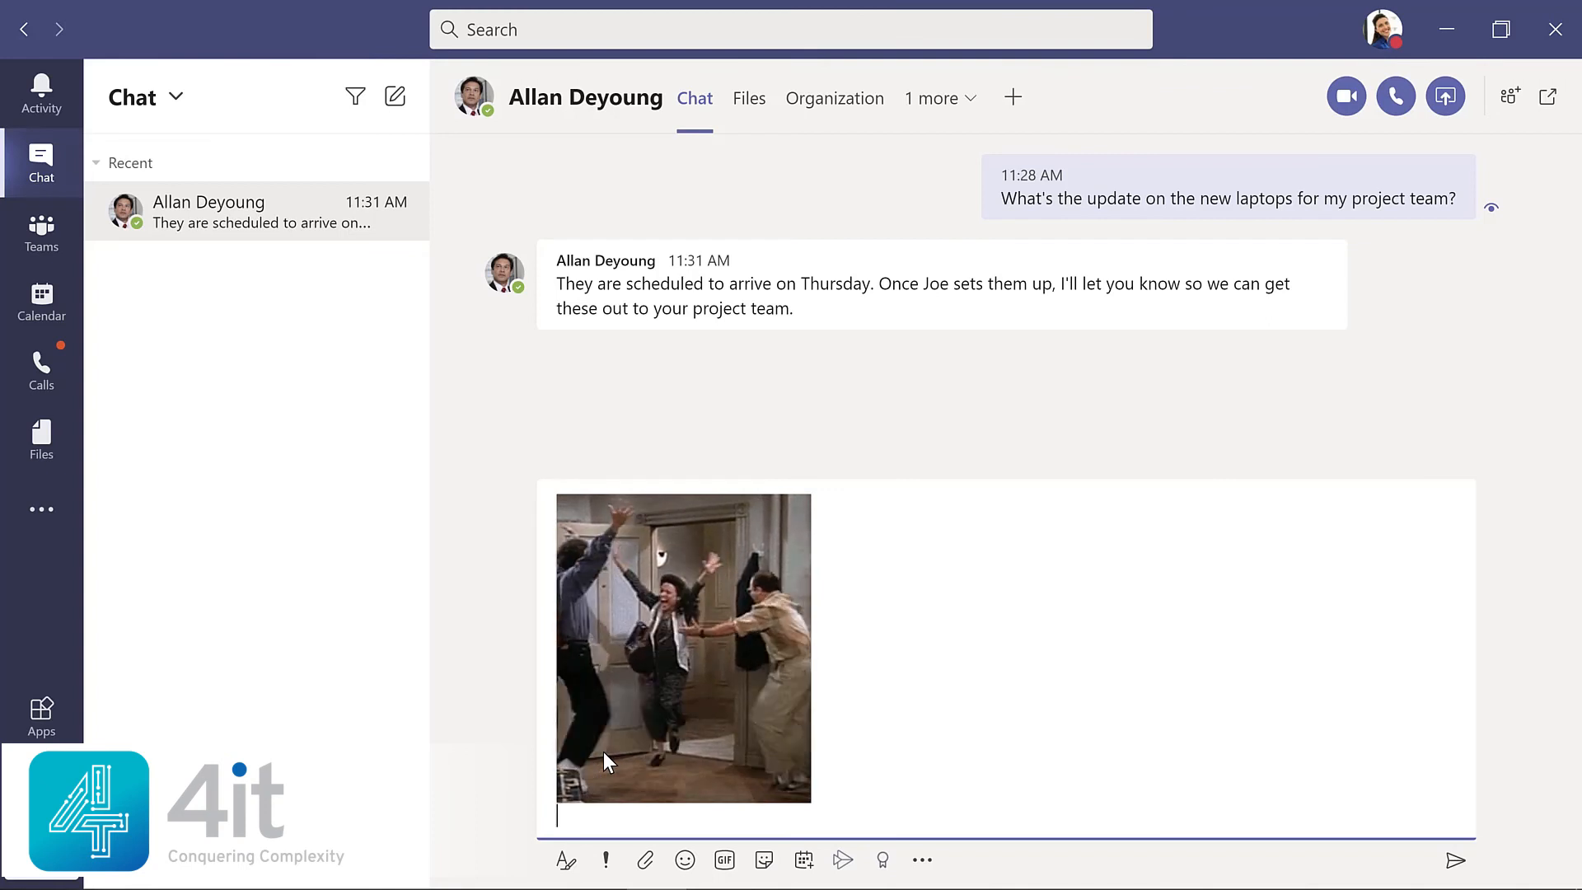
pyautogui.write('Thanks')
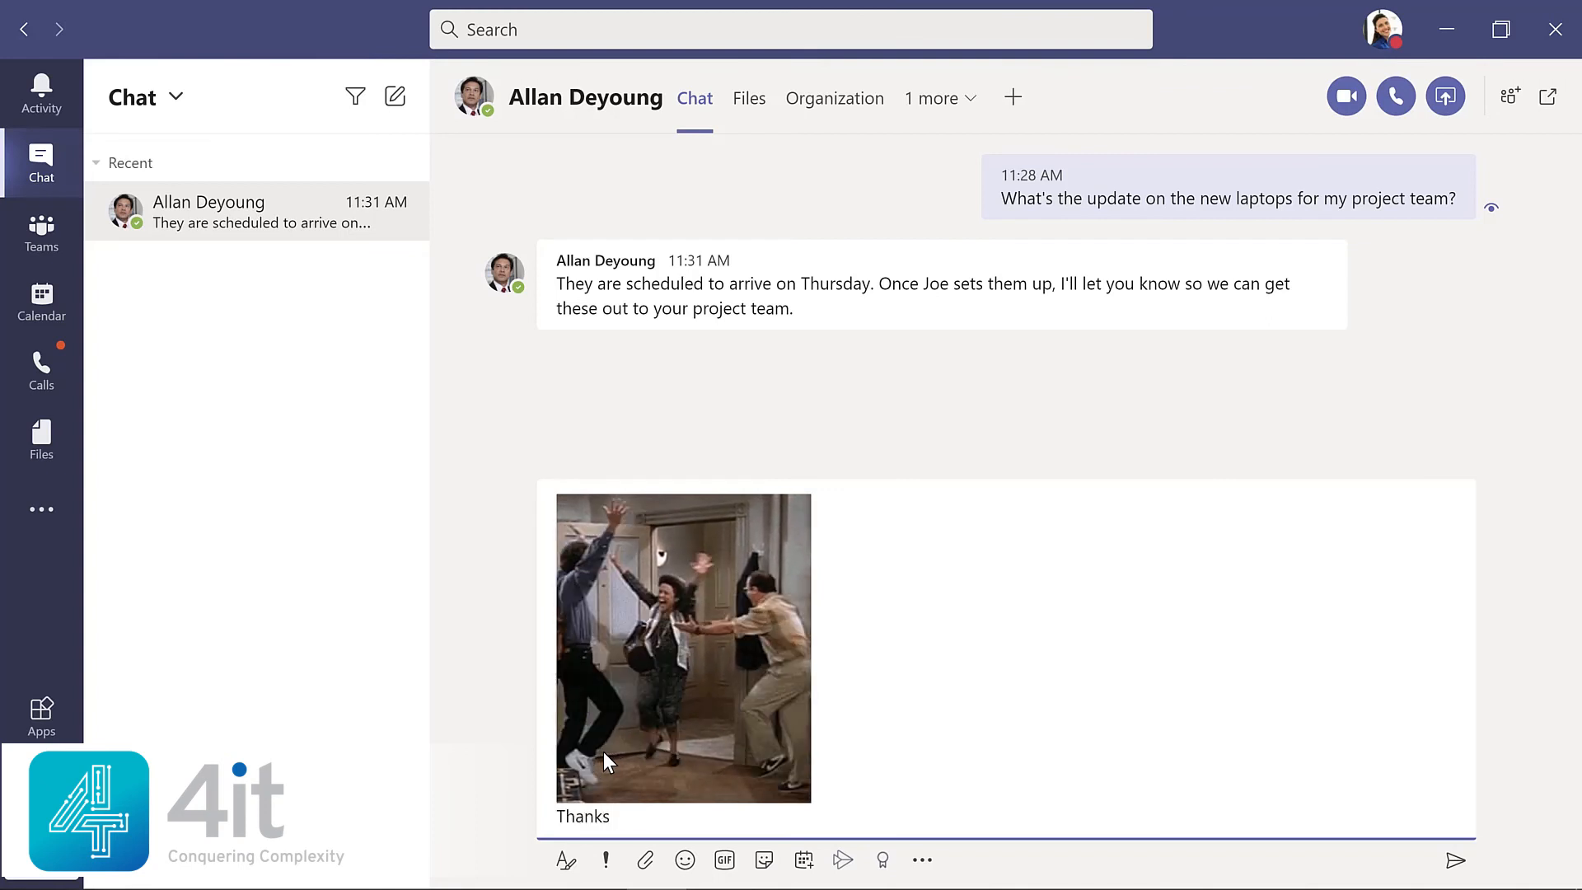
pyautogui.write(' so muc')
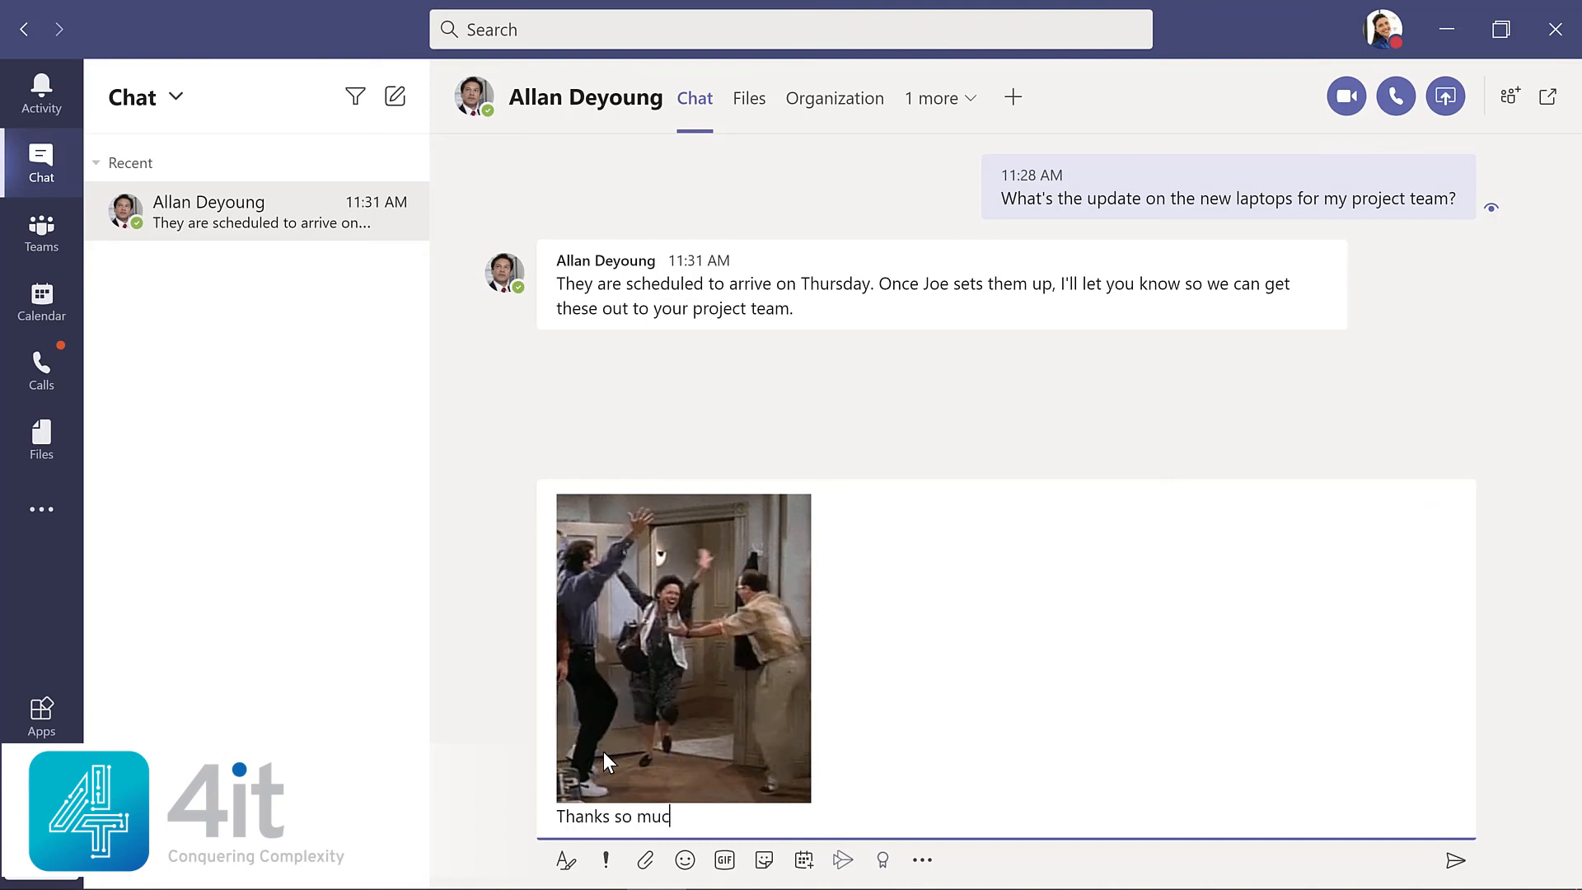
pyautogui.write('h!')
pyautogui.press('Return')
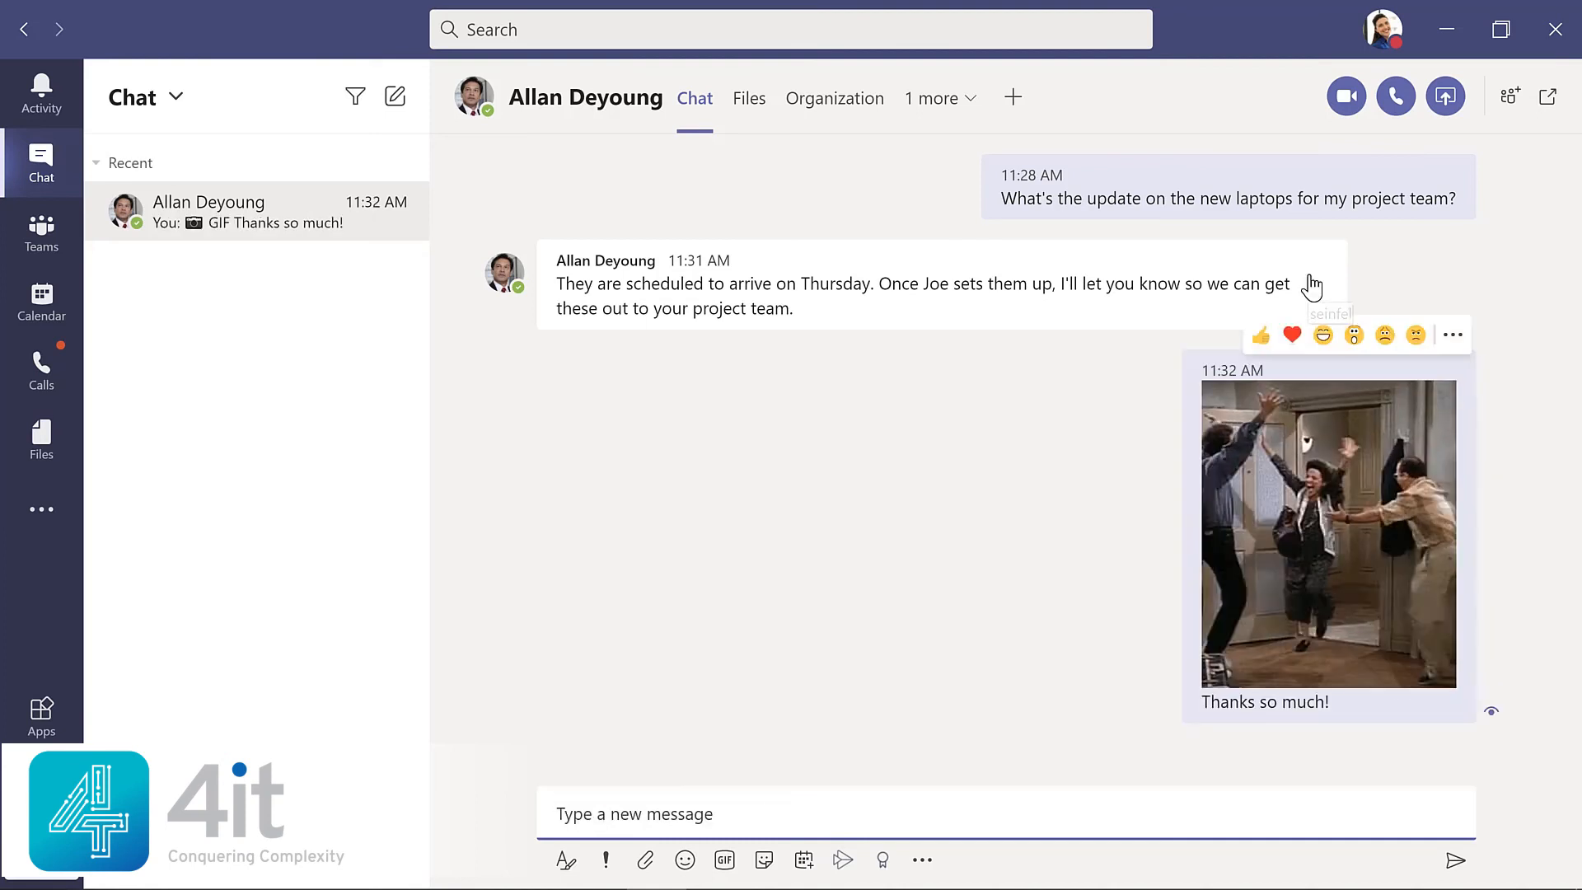
# React with a laughing emoji to the reply about the laptops and pin the private chat
pyautogui.moveTo(1297, 285)
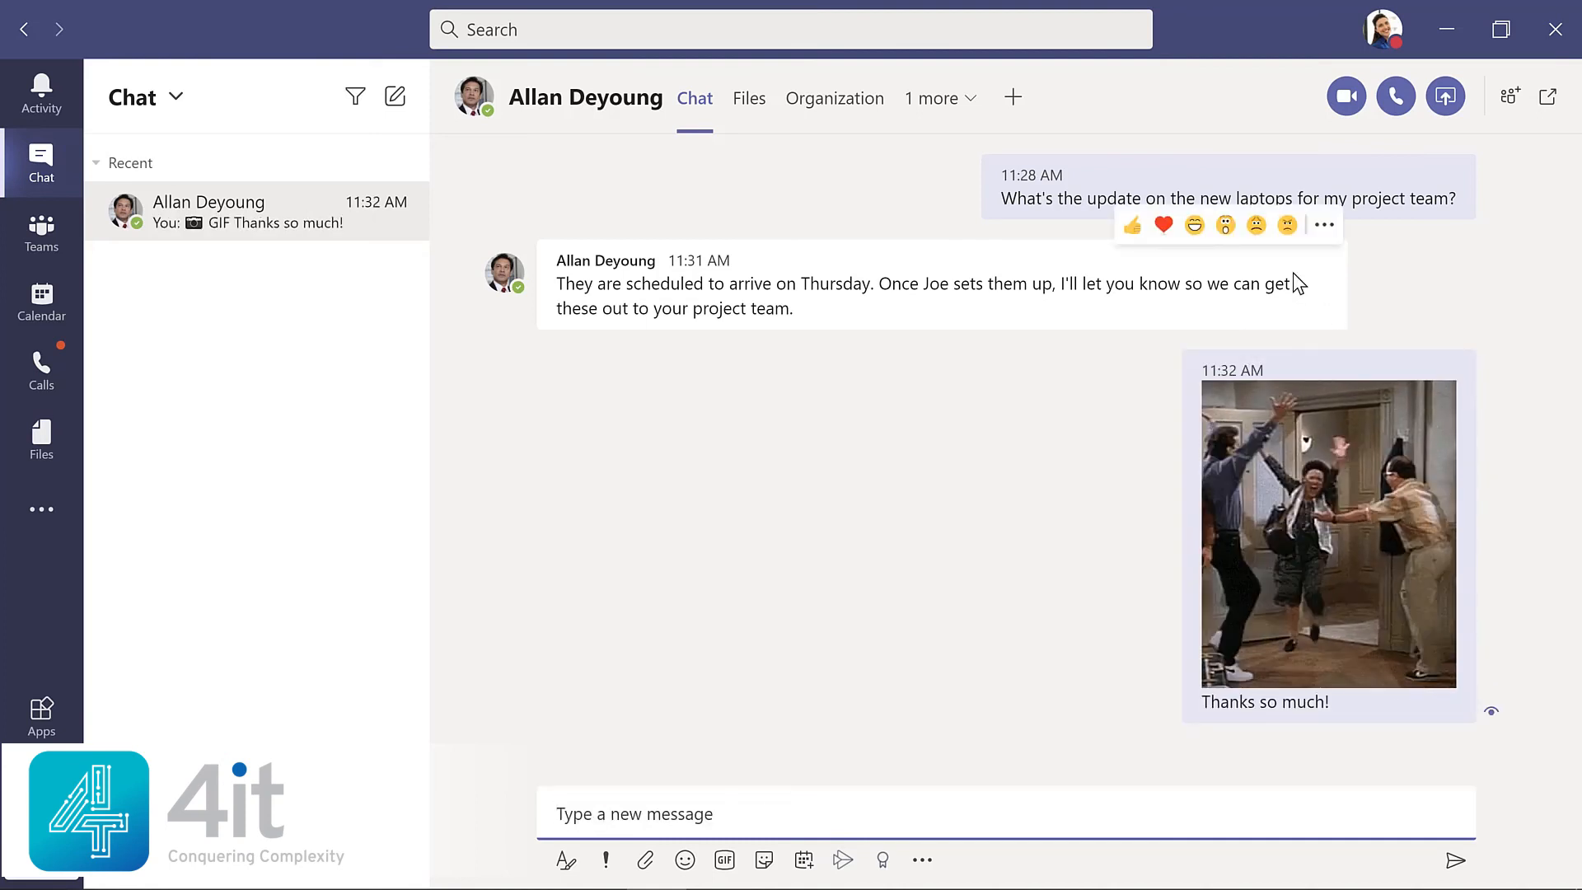
pyautogui.click(1193, 226)
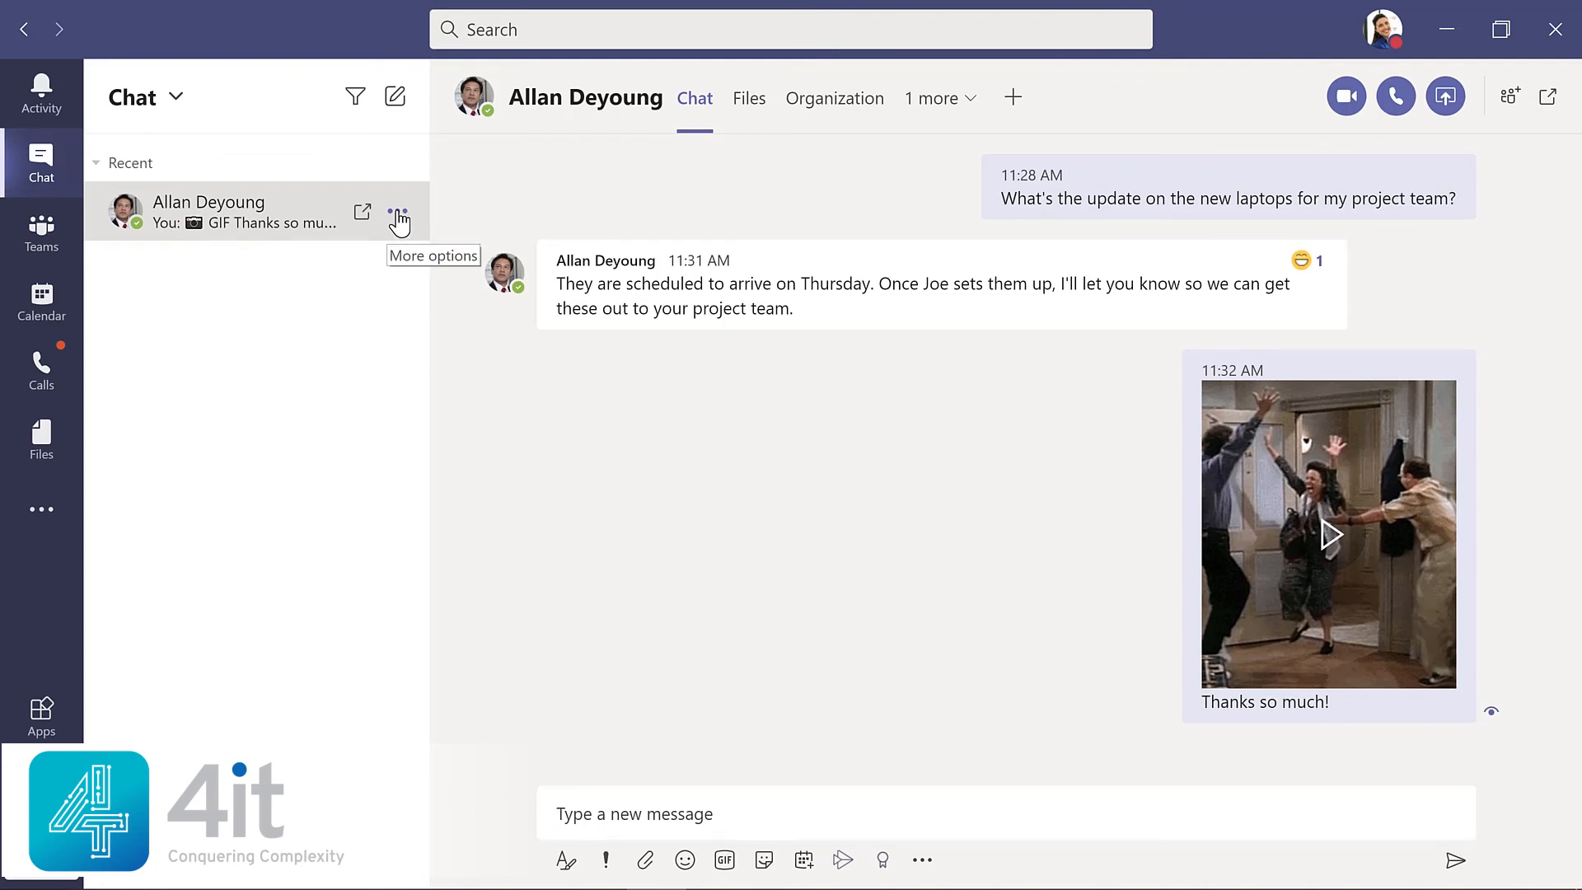
pyautogui.click(398, 216)
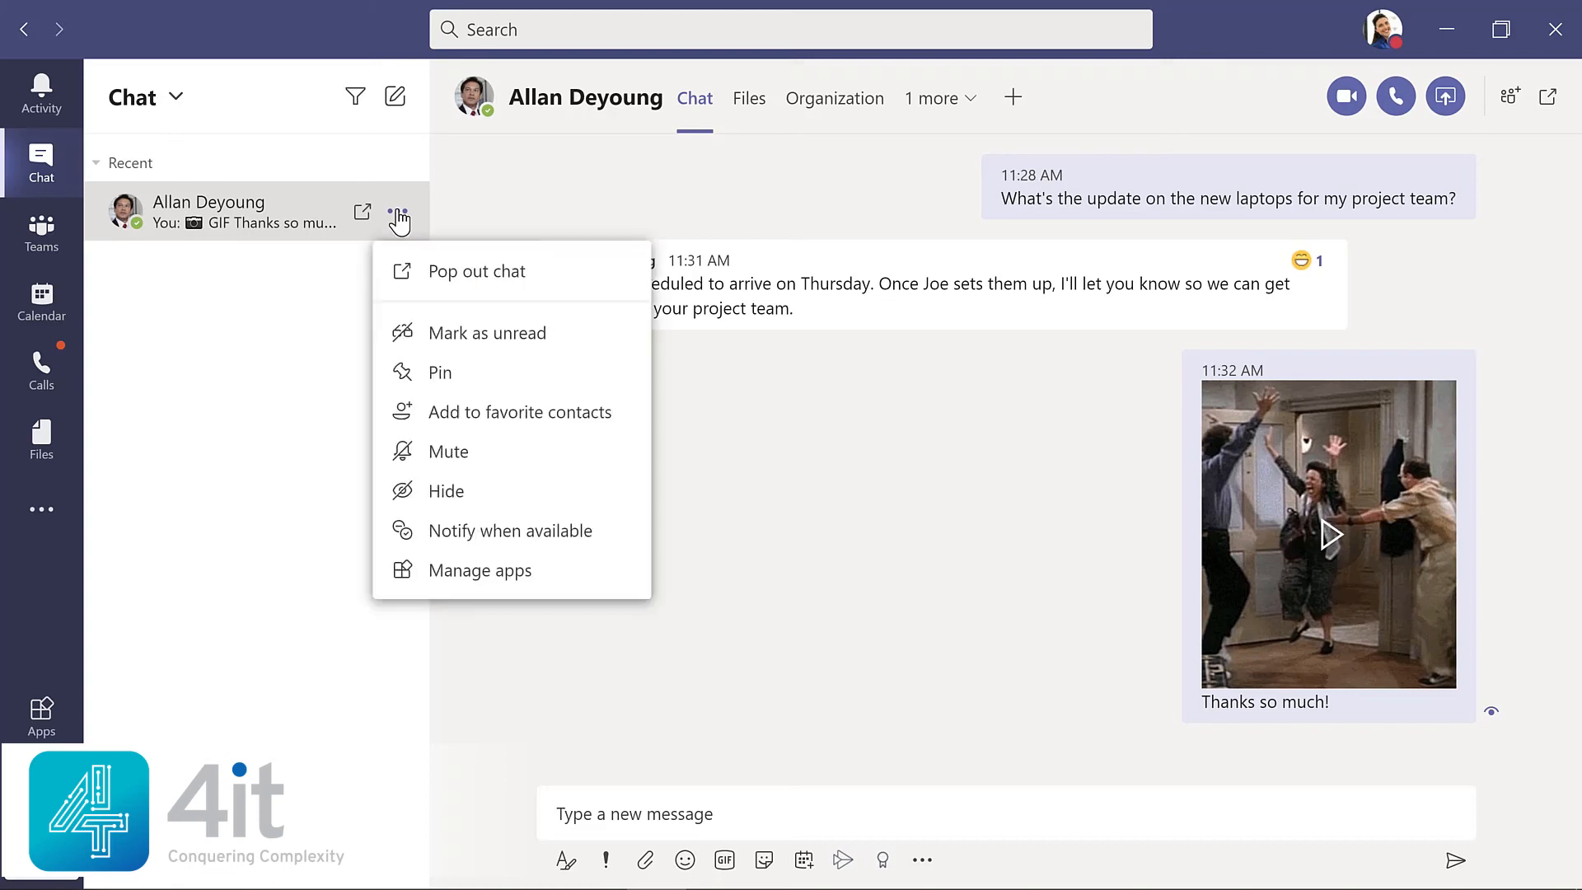
pyautogui.click(432, 377)
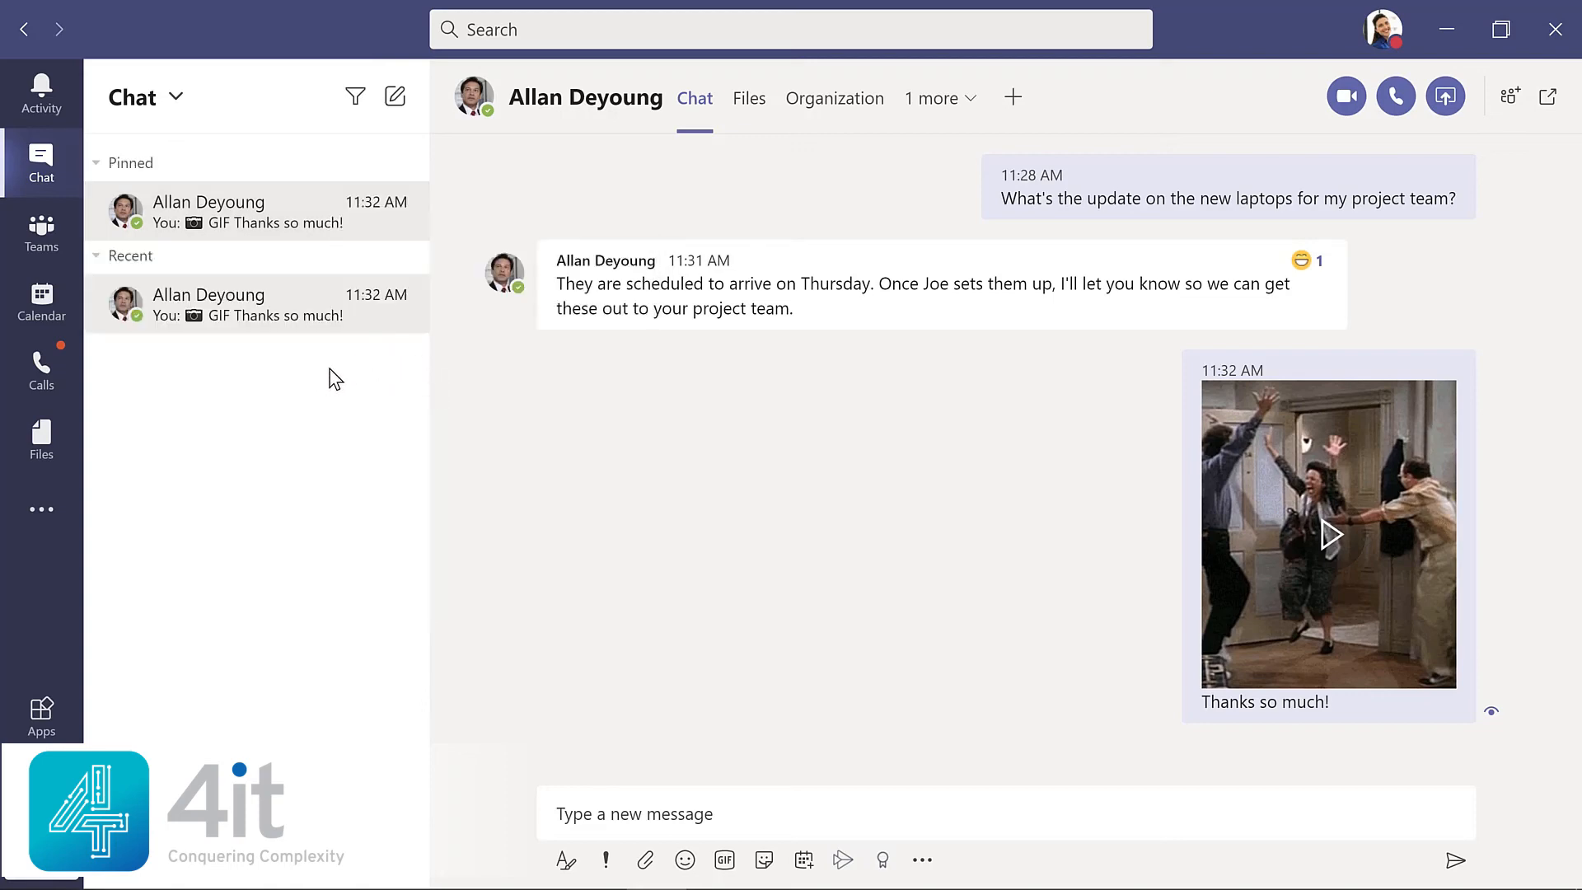
# Open the calendar, view it as a full Week, and return it to the Work week view
pyautogui.click(56, 303)
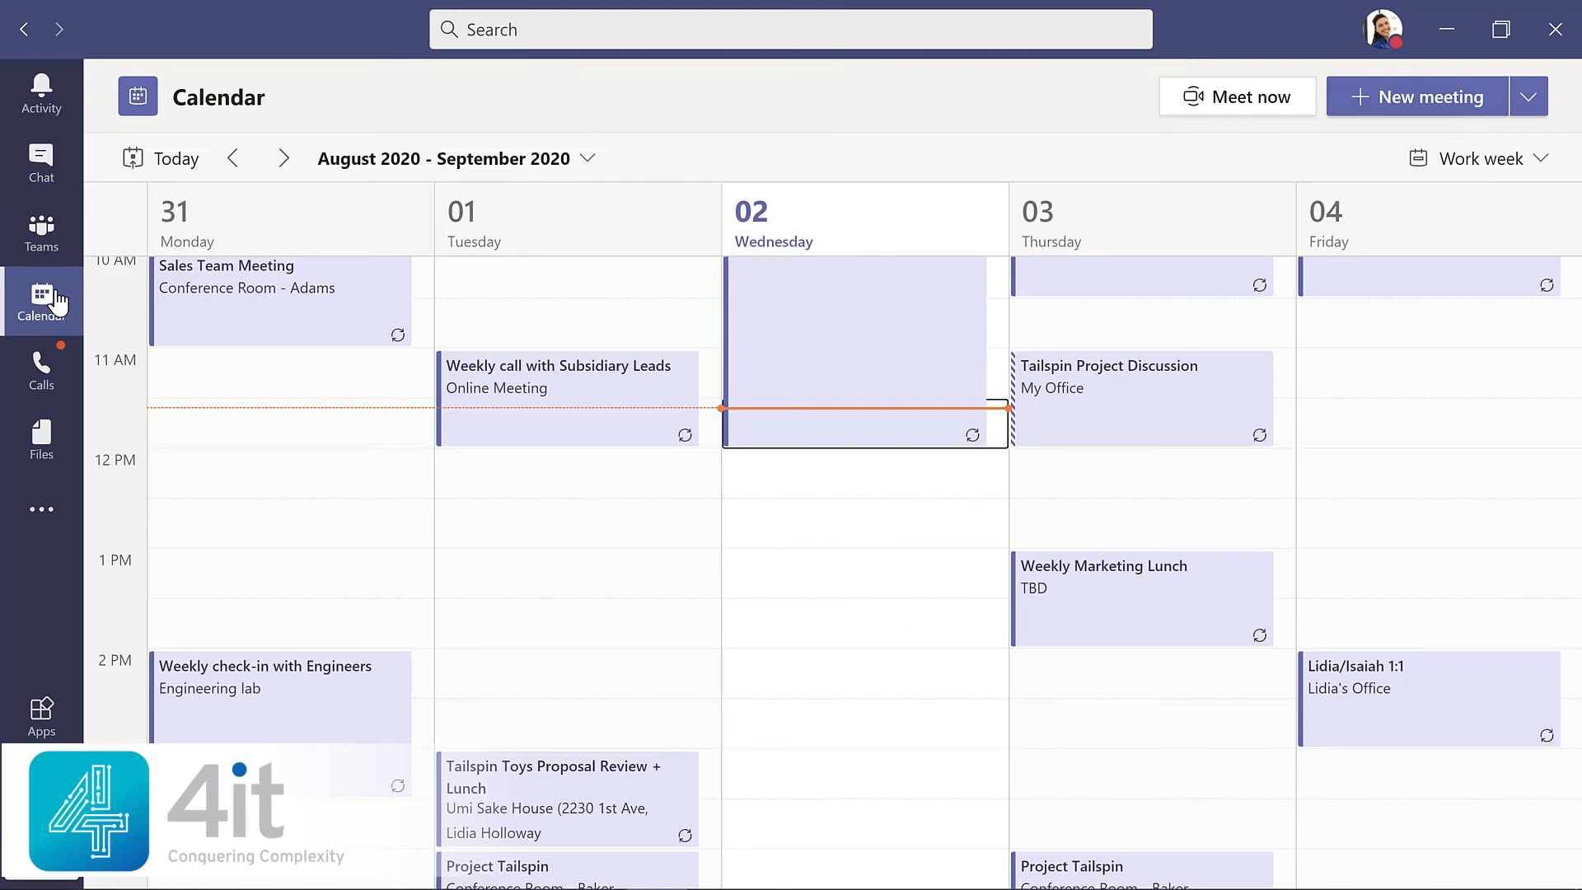
pyautogui.click(1535, 163)
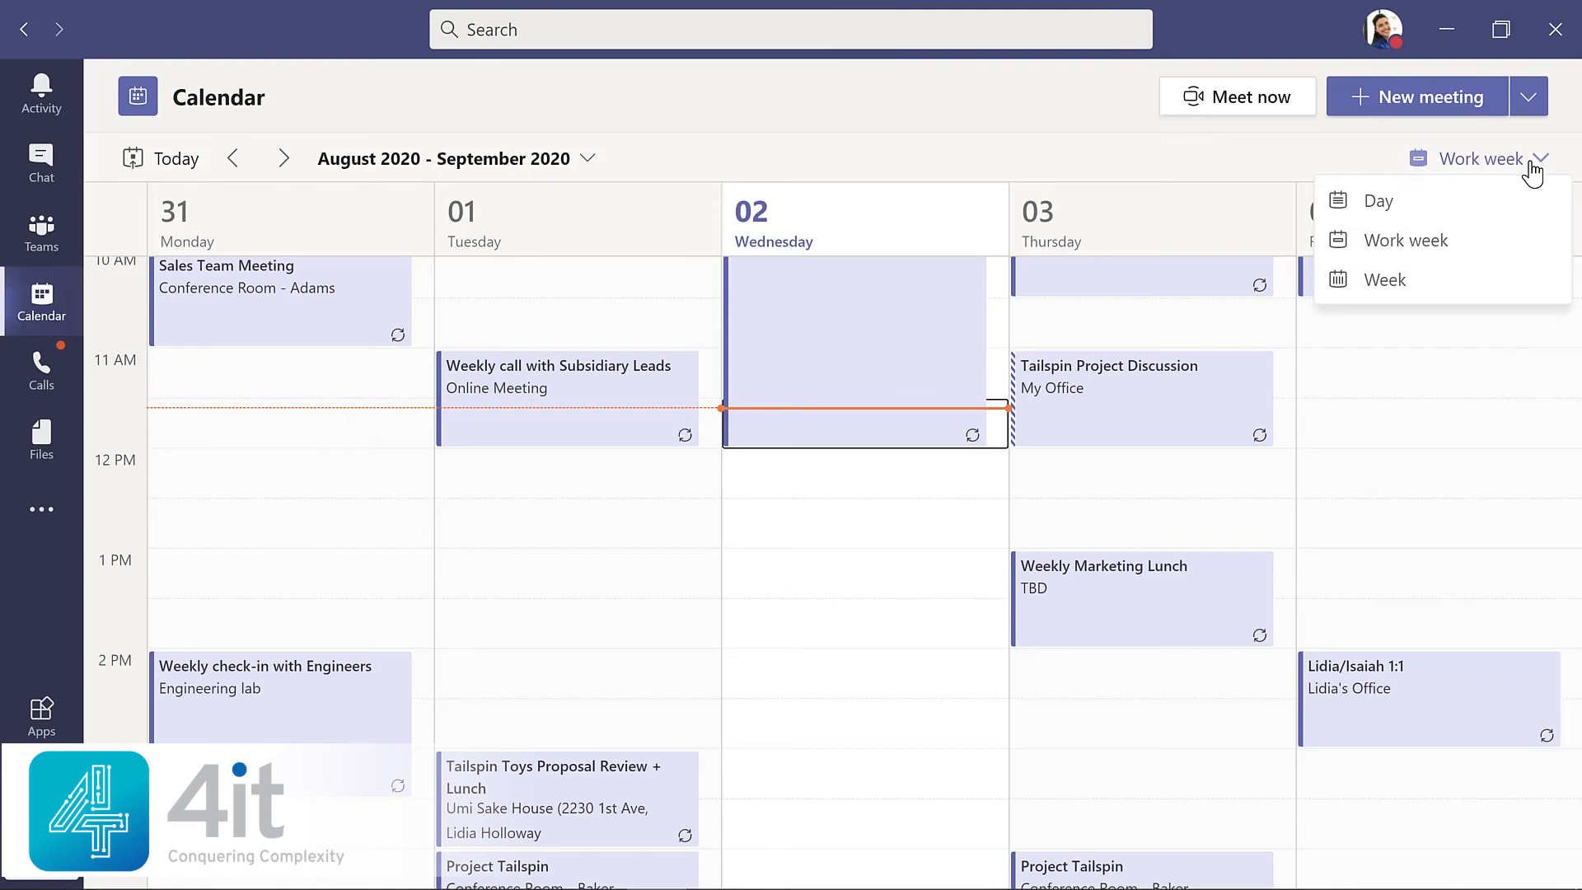
pyautogui.click(1421, 284)
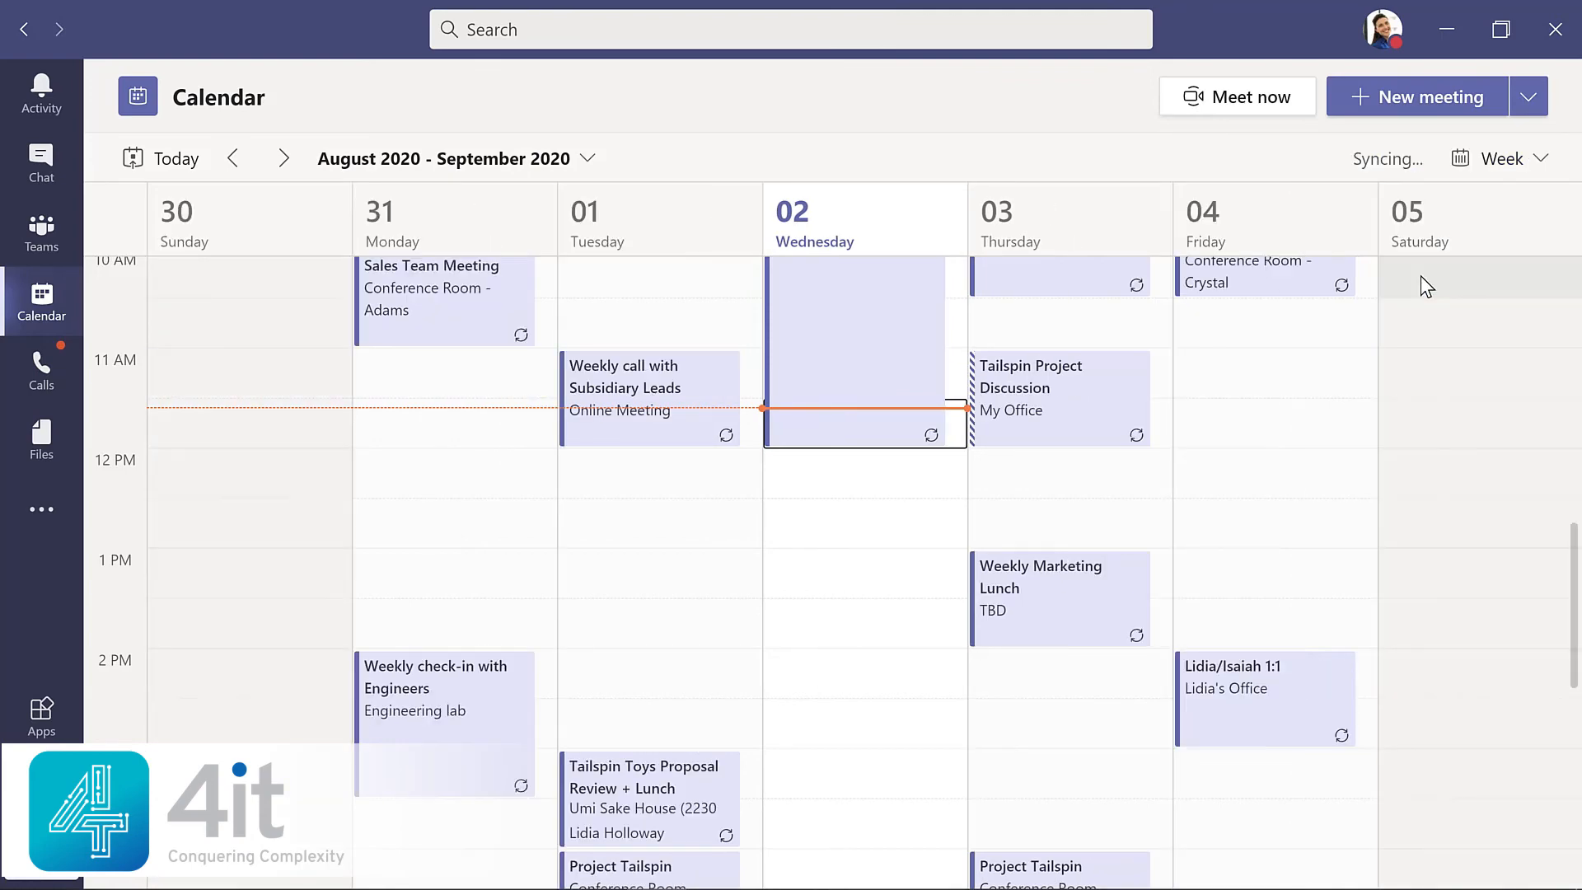
pyautogui.click(1537, 159)
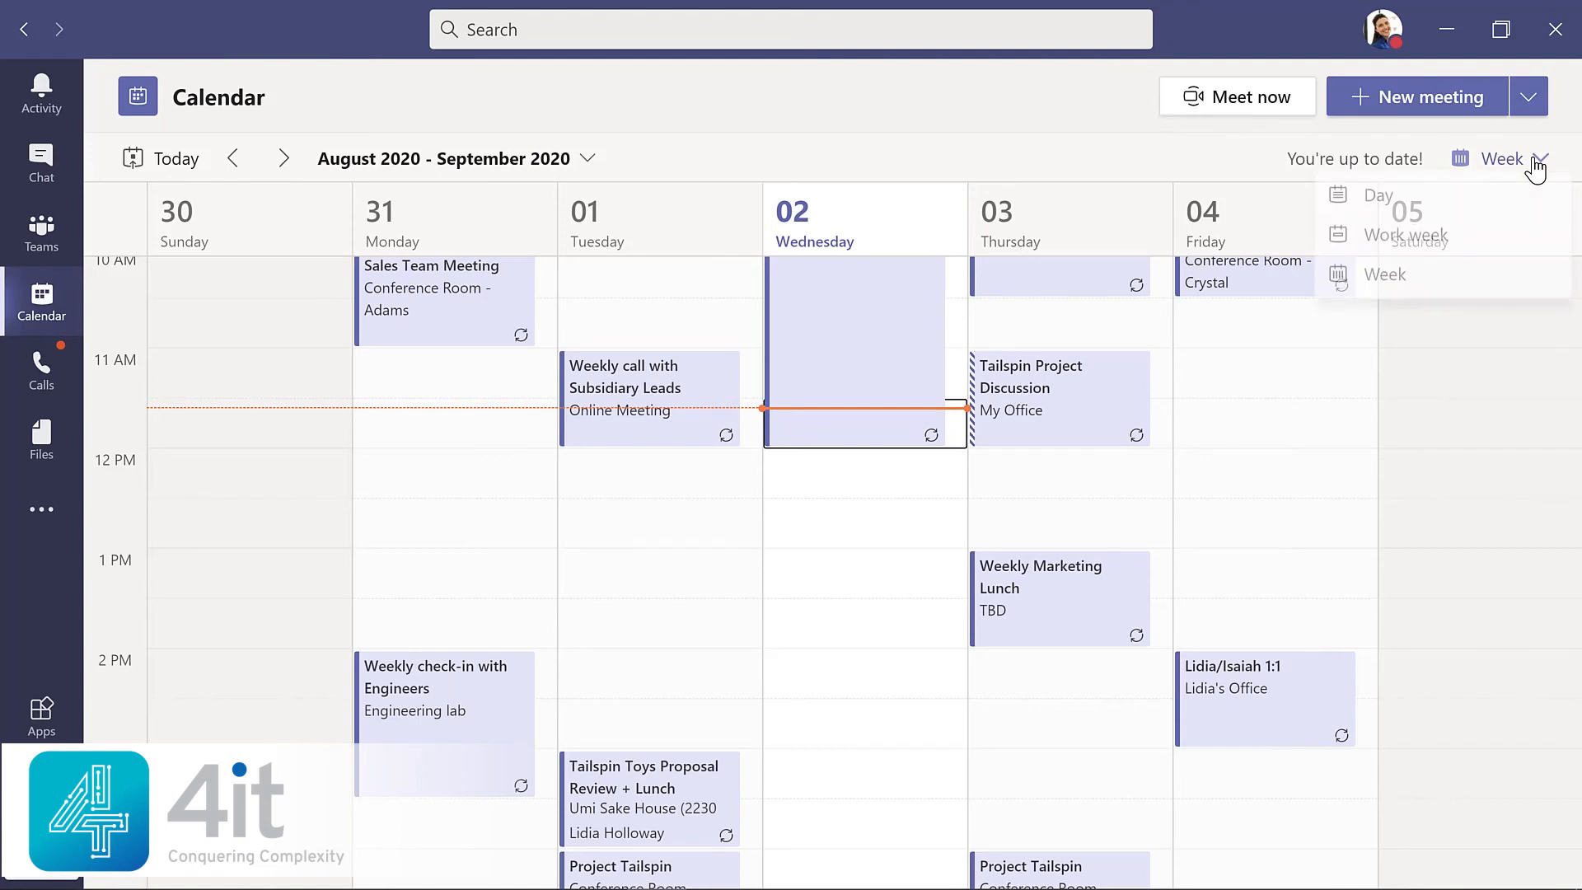
pyautogui.click(1459, 243)
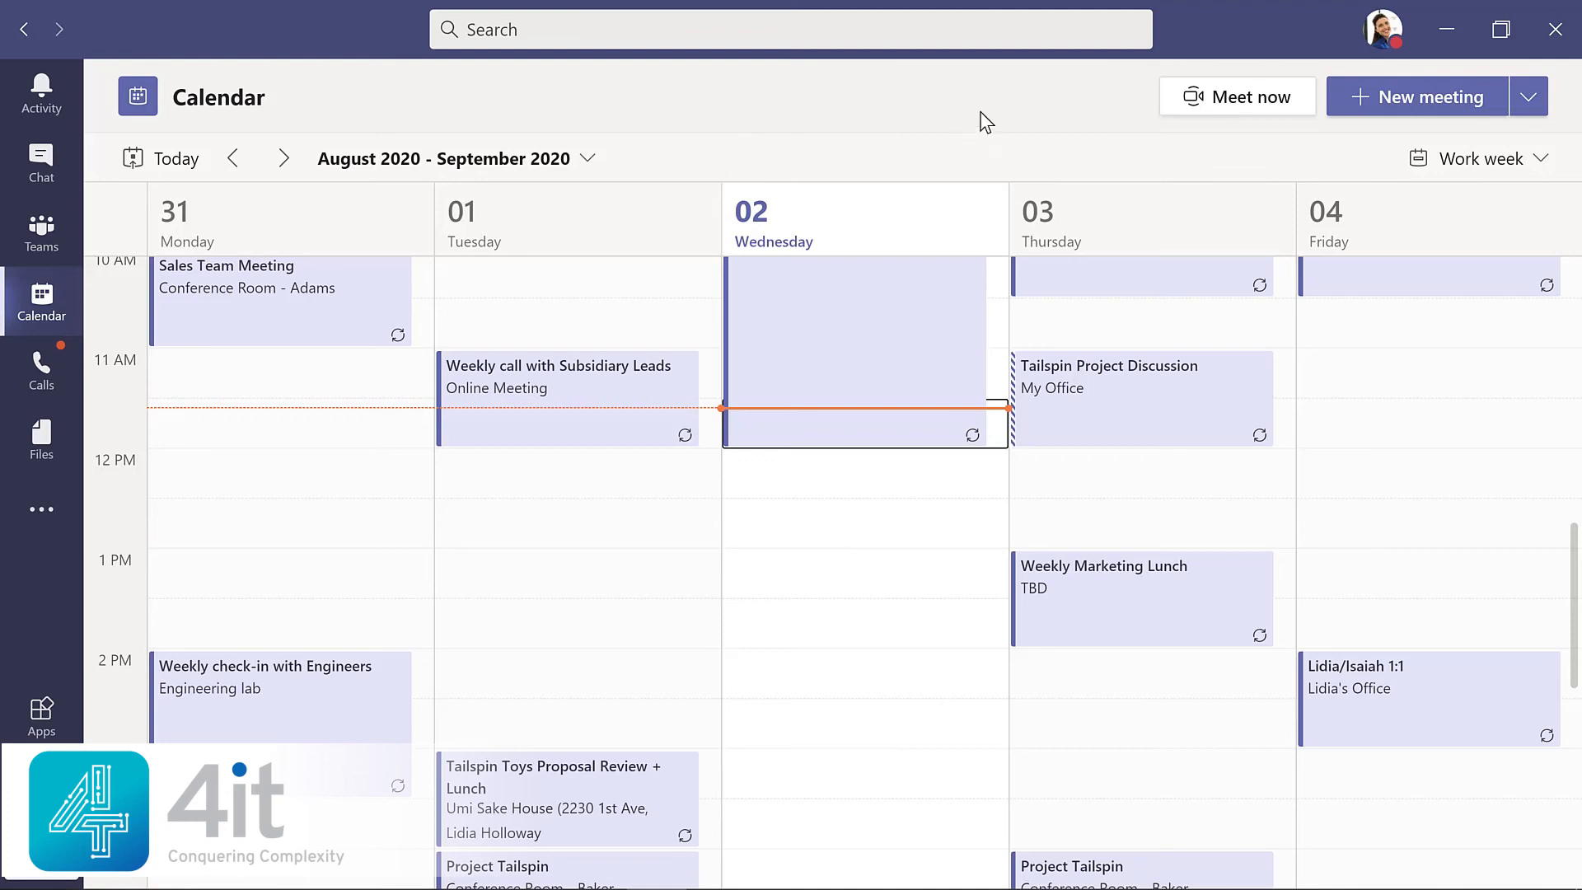
# Create a new meeting titled "Evergreen Design Meeting" and add four project colleagues as required attendees
pyautogui.click(1398, 95)
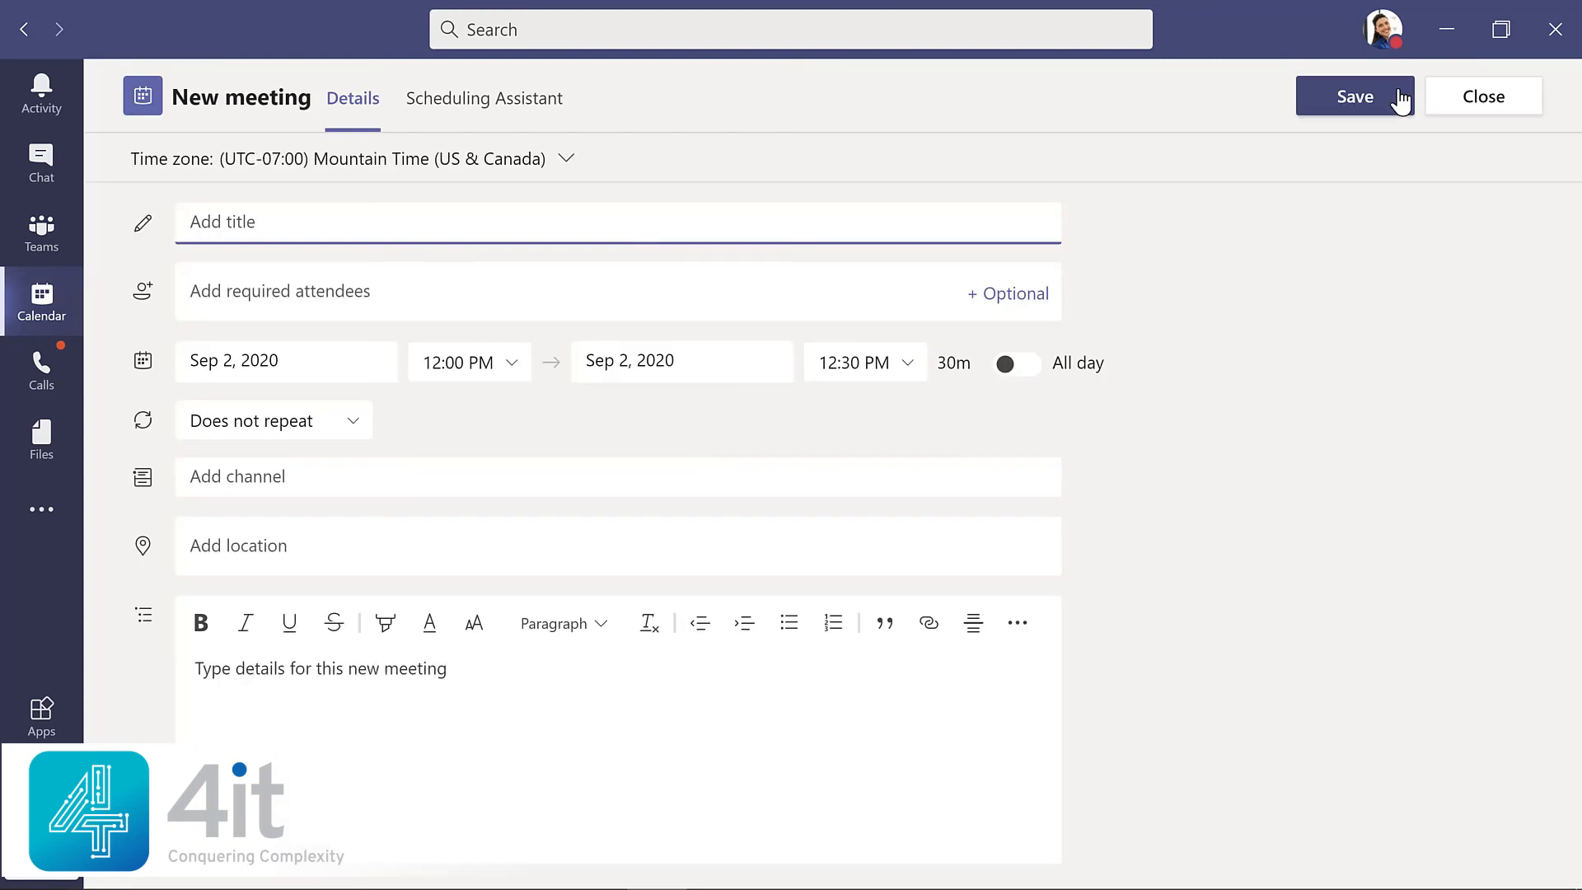
pyautogui.write('Evergreen Design Meeting')
pyautogui.click(389, 290)
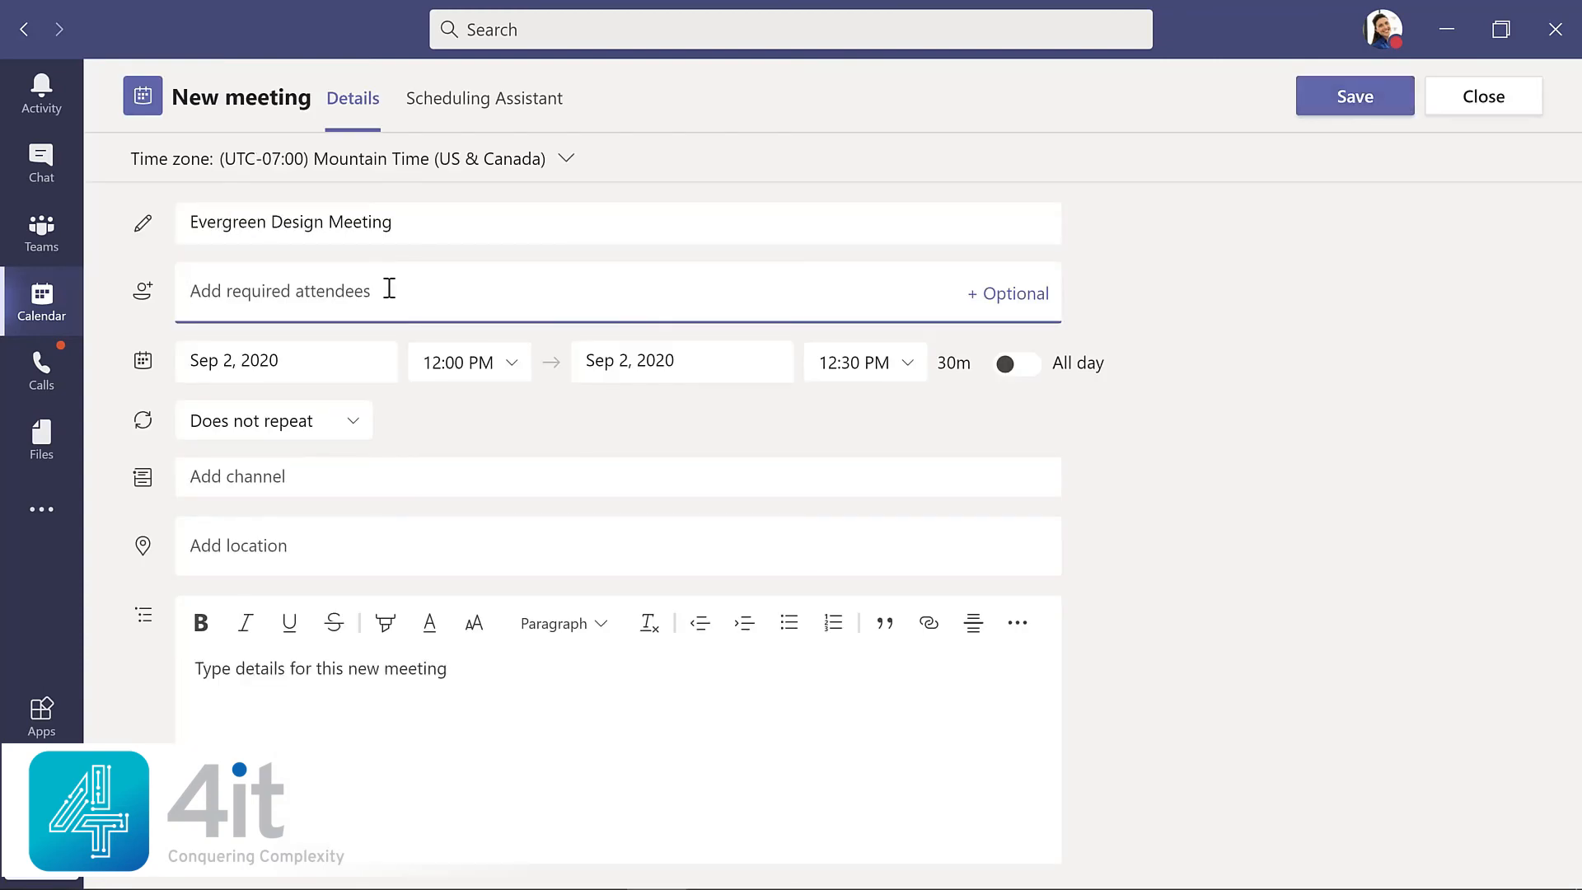
pyautogui.write('lynn')
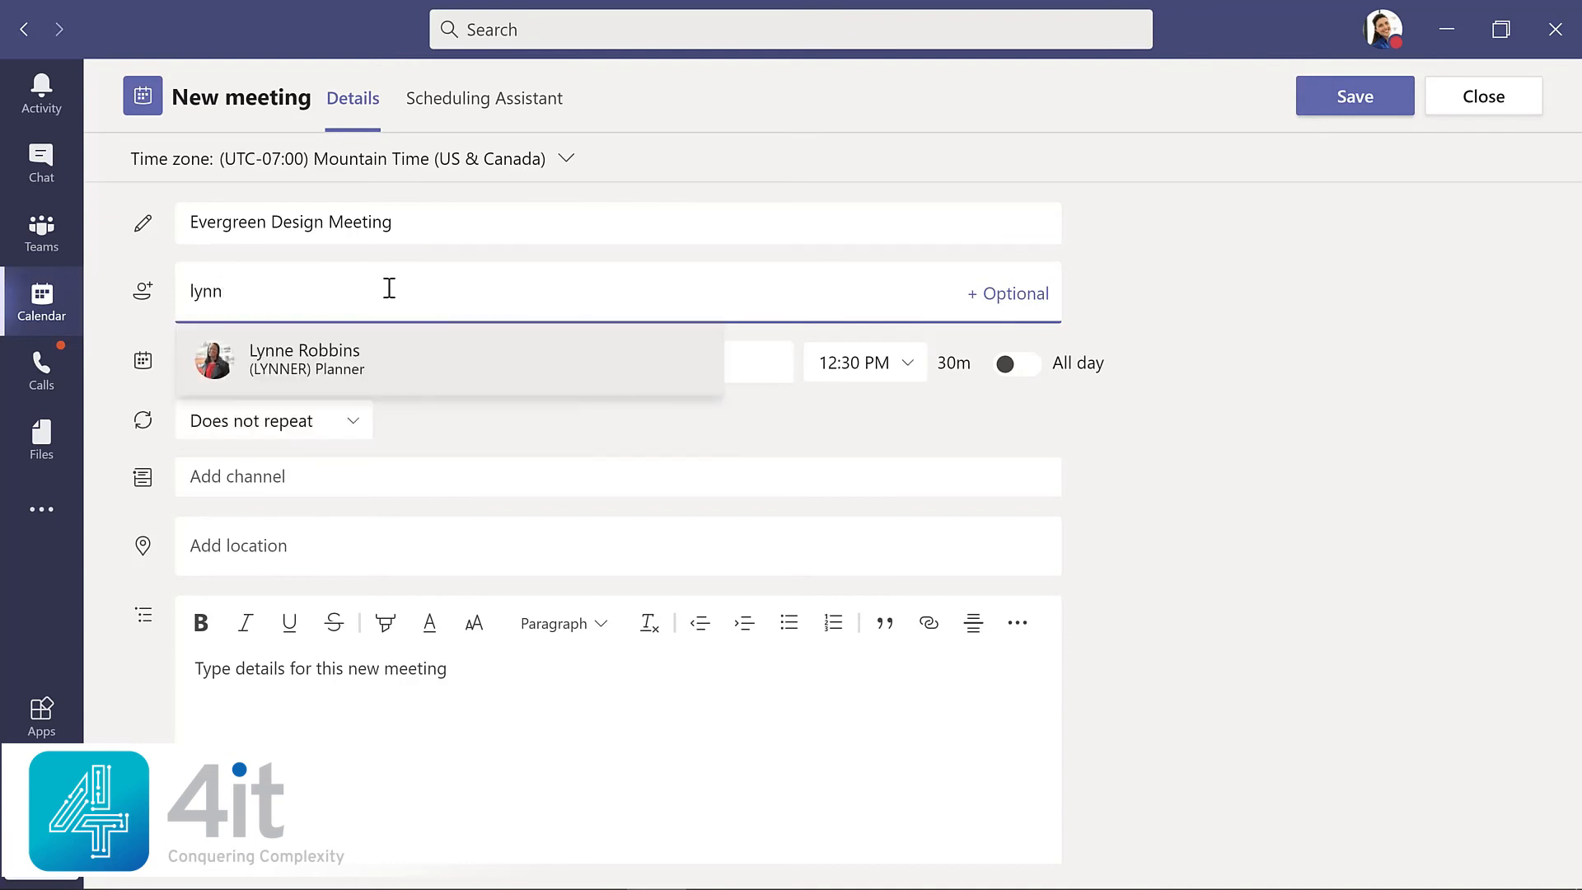
pyautogui.press('Return')
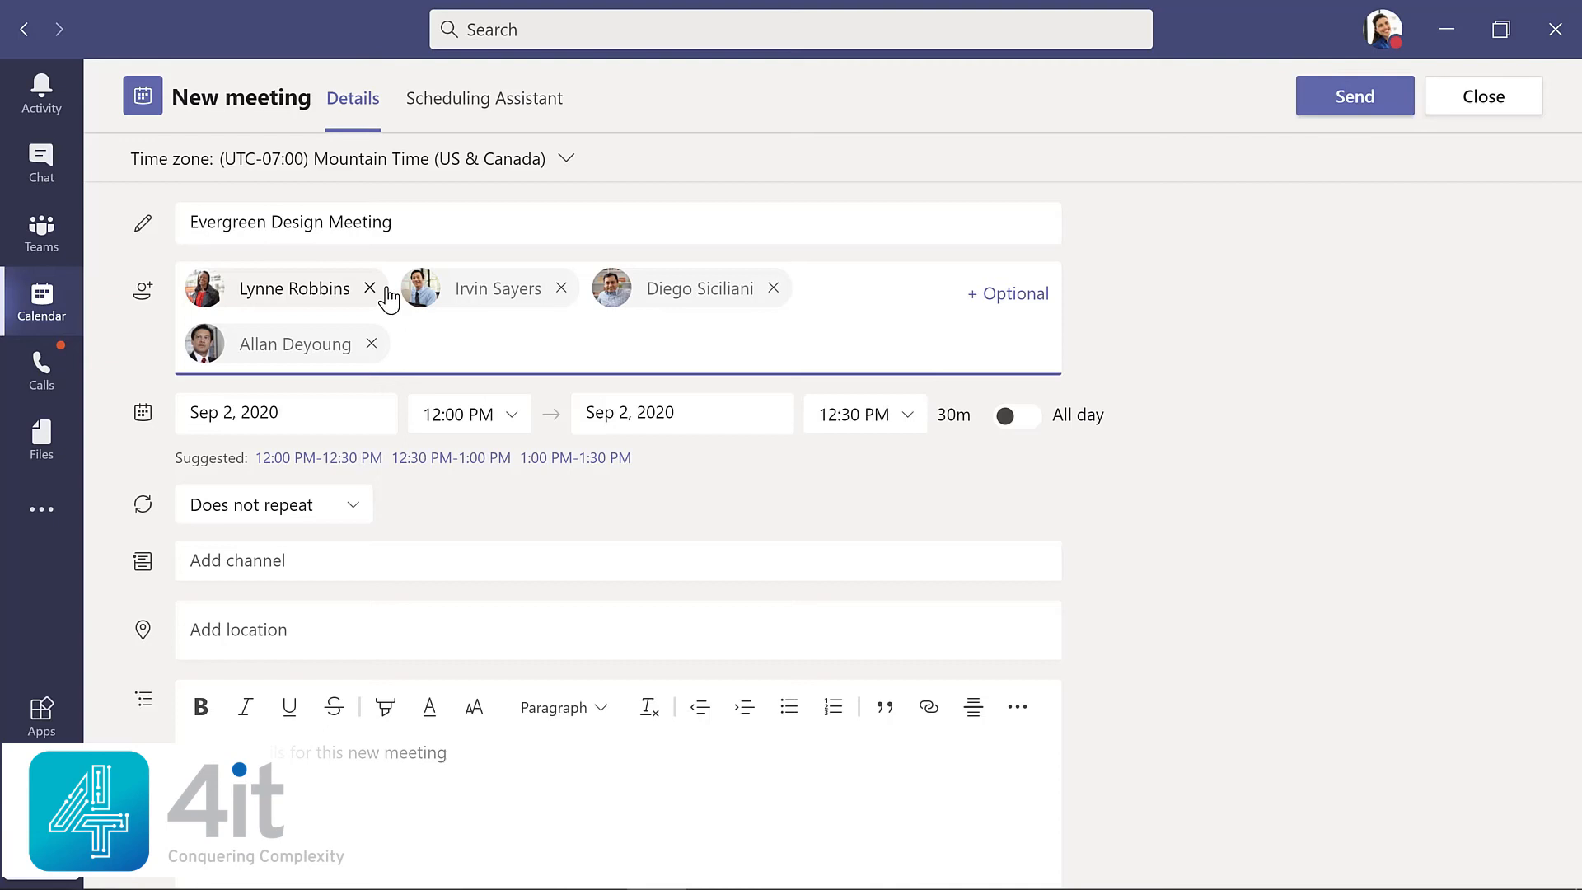
# Move the meeting to Sep 8, 2020 and extend its end time to 1:00 PM in the Scheduling Assistant
pyautogui.click(334, 406)
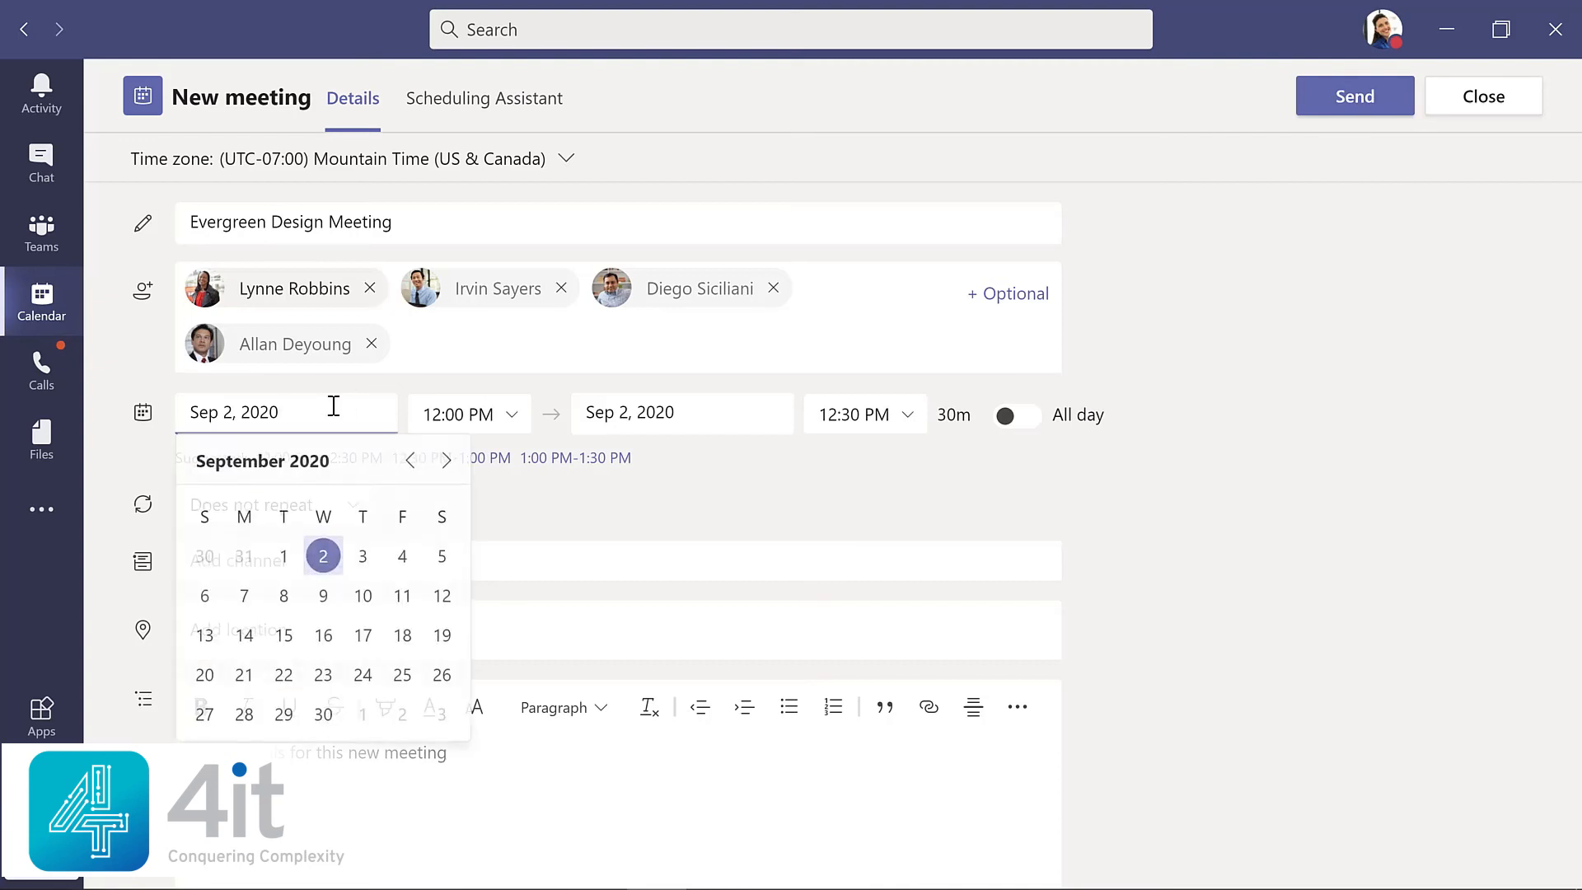
pyautogui.click(283, 599)
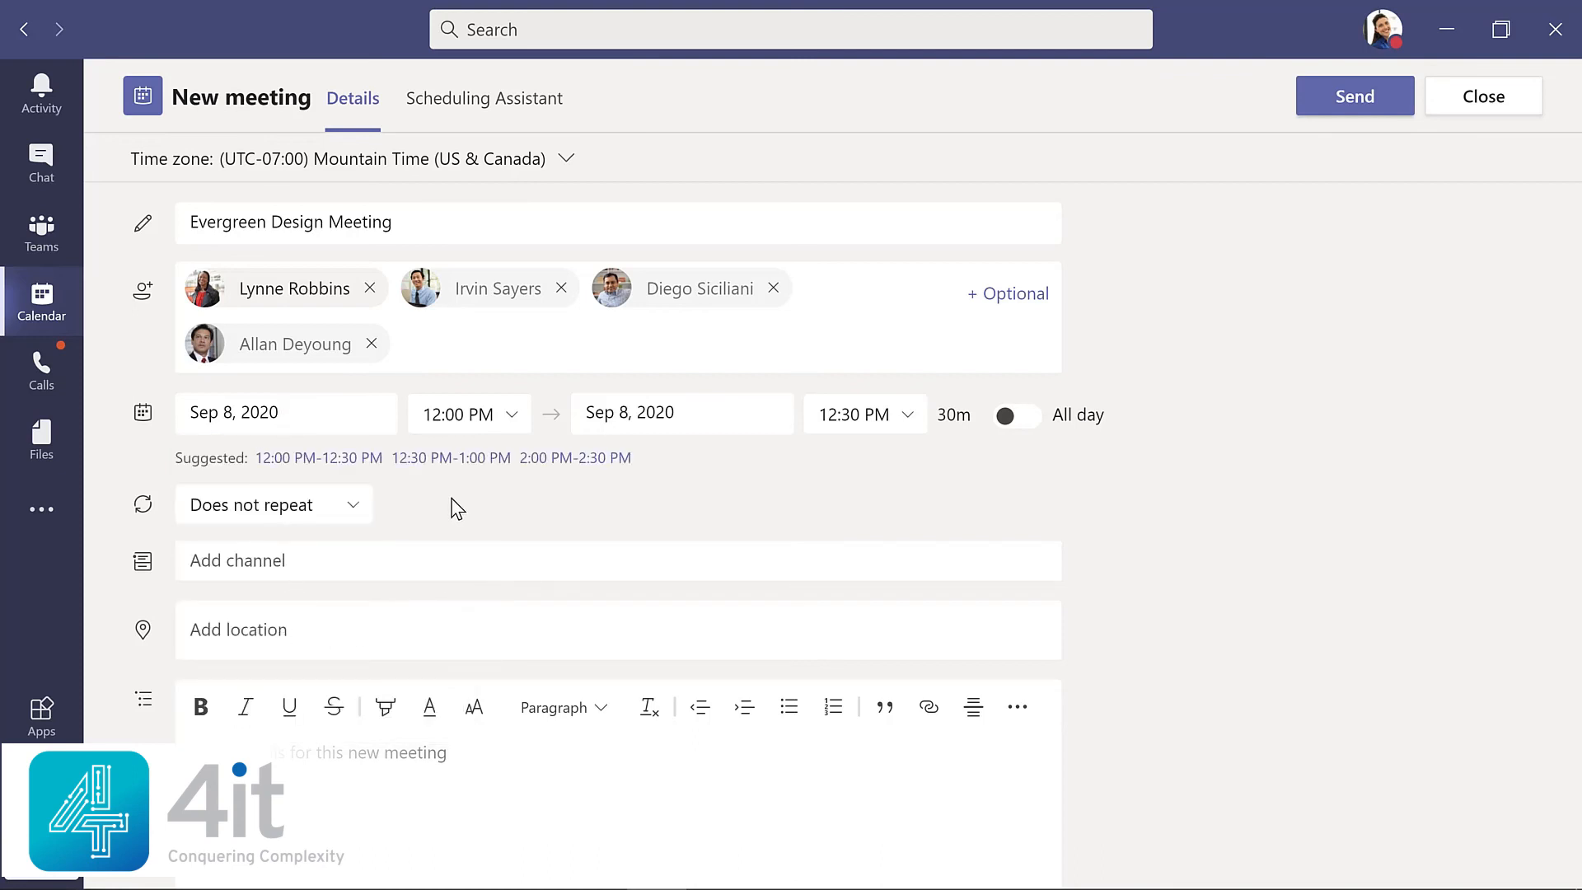
pyautogui.click(464, 102)
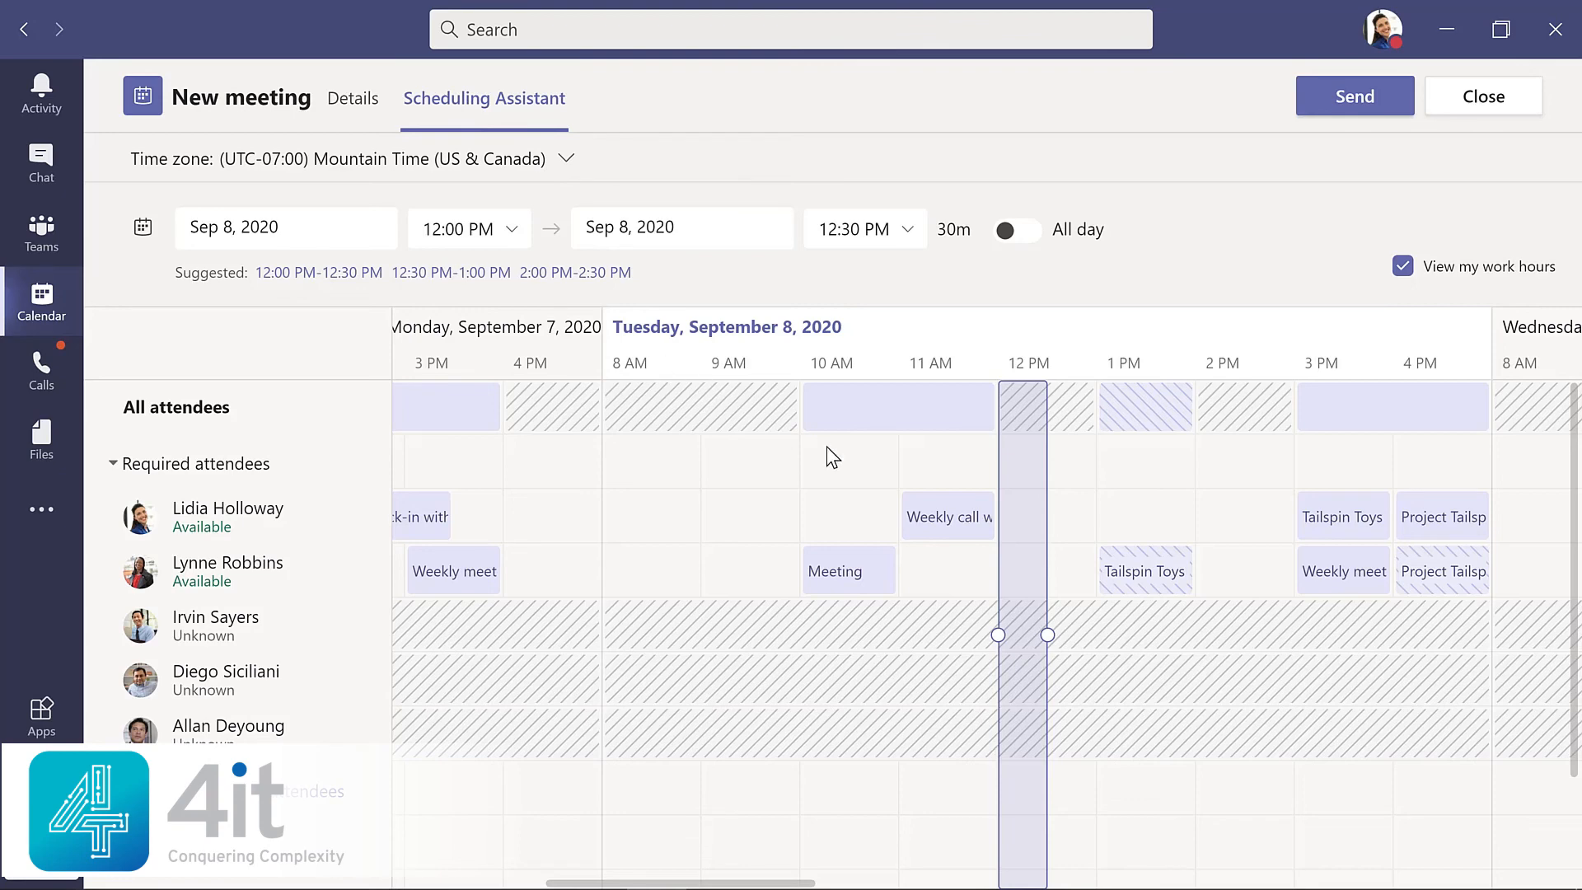
pyautogui.moveTo(1047, 635); pyautogui.dragTo(1102, 636)
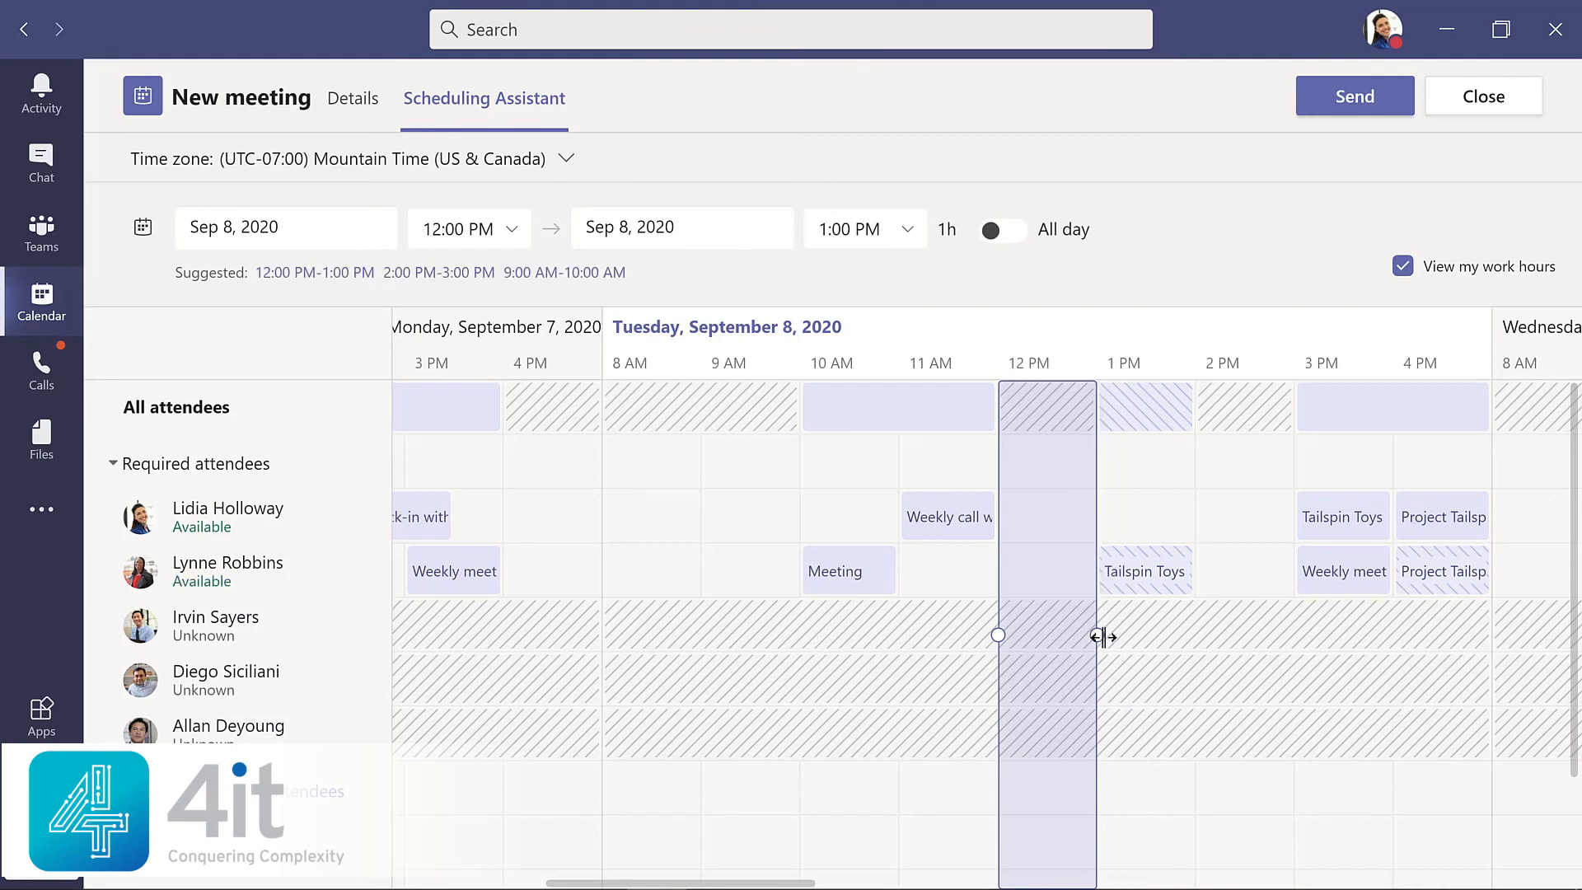
# Add the Evergreen Project Team's Design channel and the details "Meeting for design team" to the meeting, and send the invitation
pyautogui.click(352, 100)
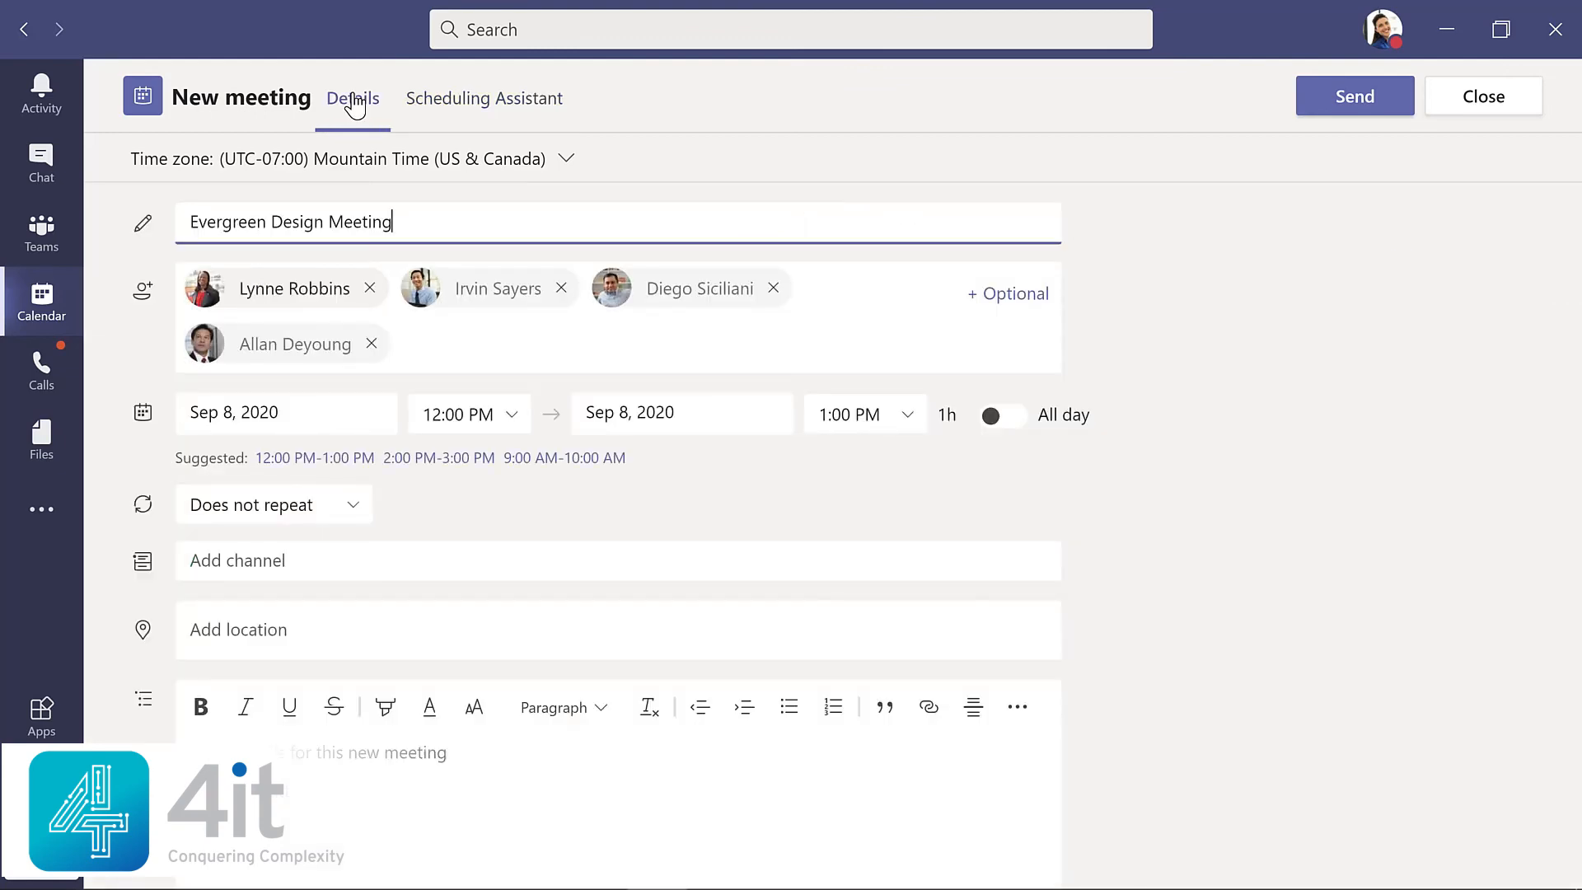
pyautogui.click(370, 562)
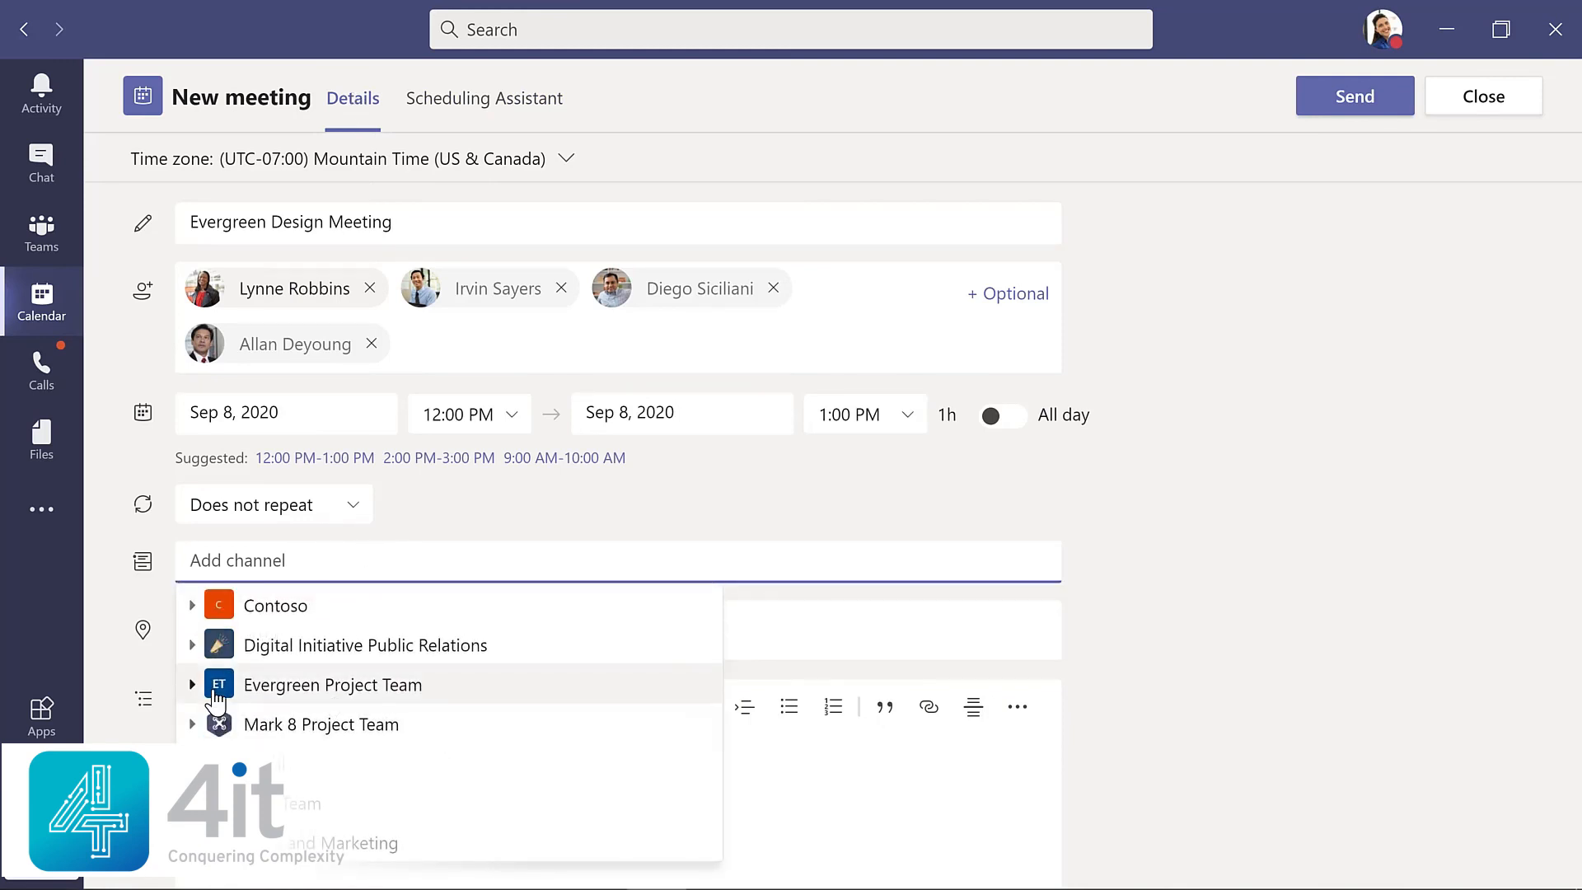
pyautogui.click(194, 686)
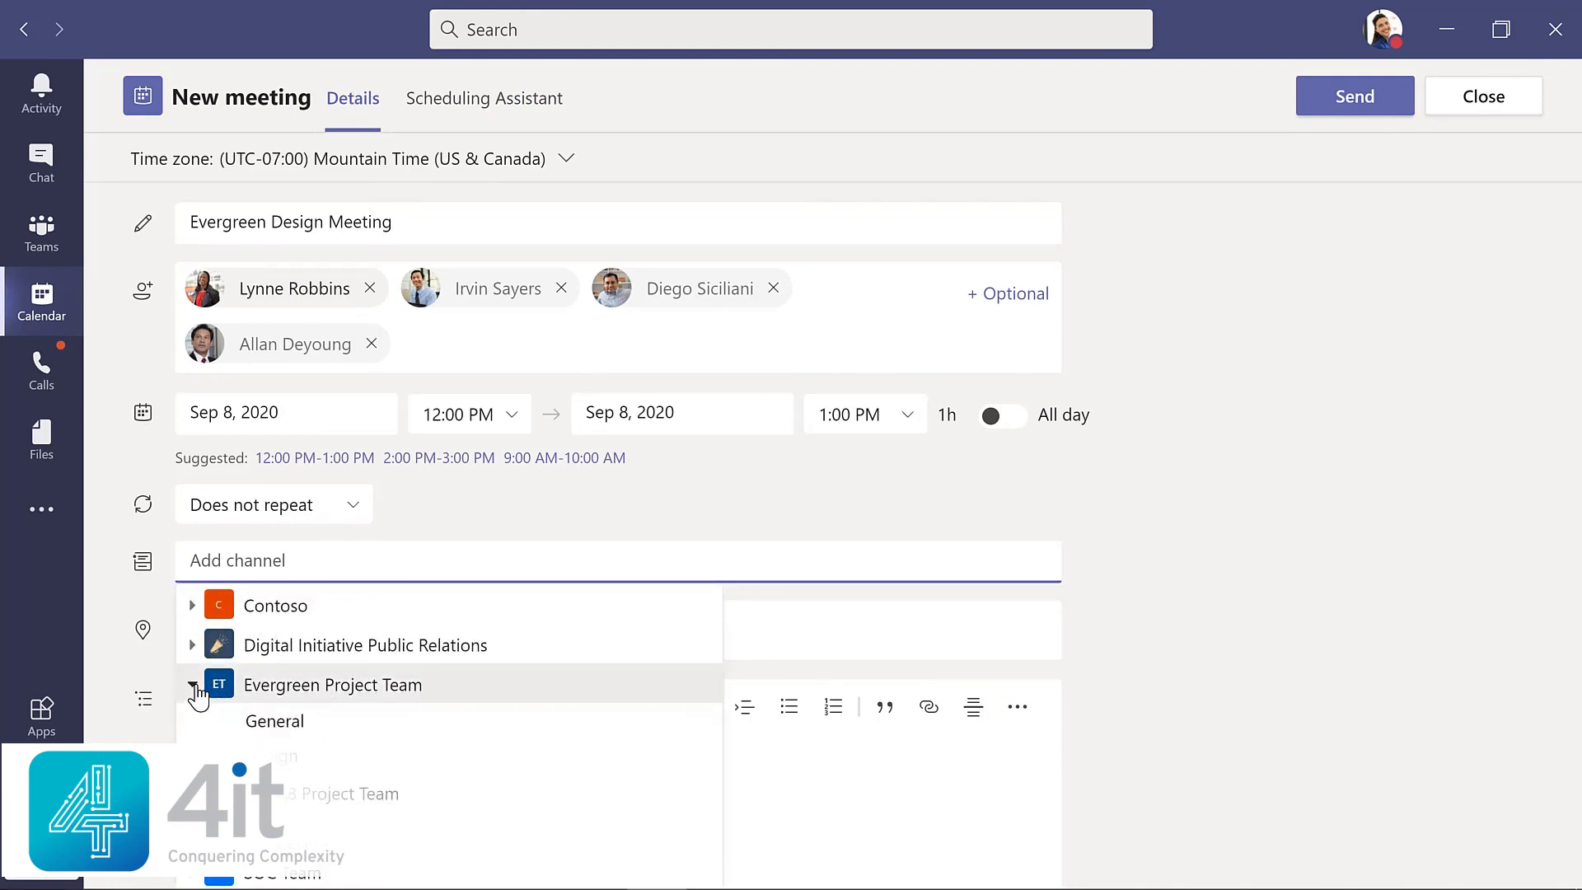
pyautogui.click(284, 762)
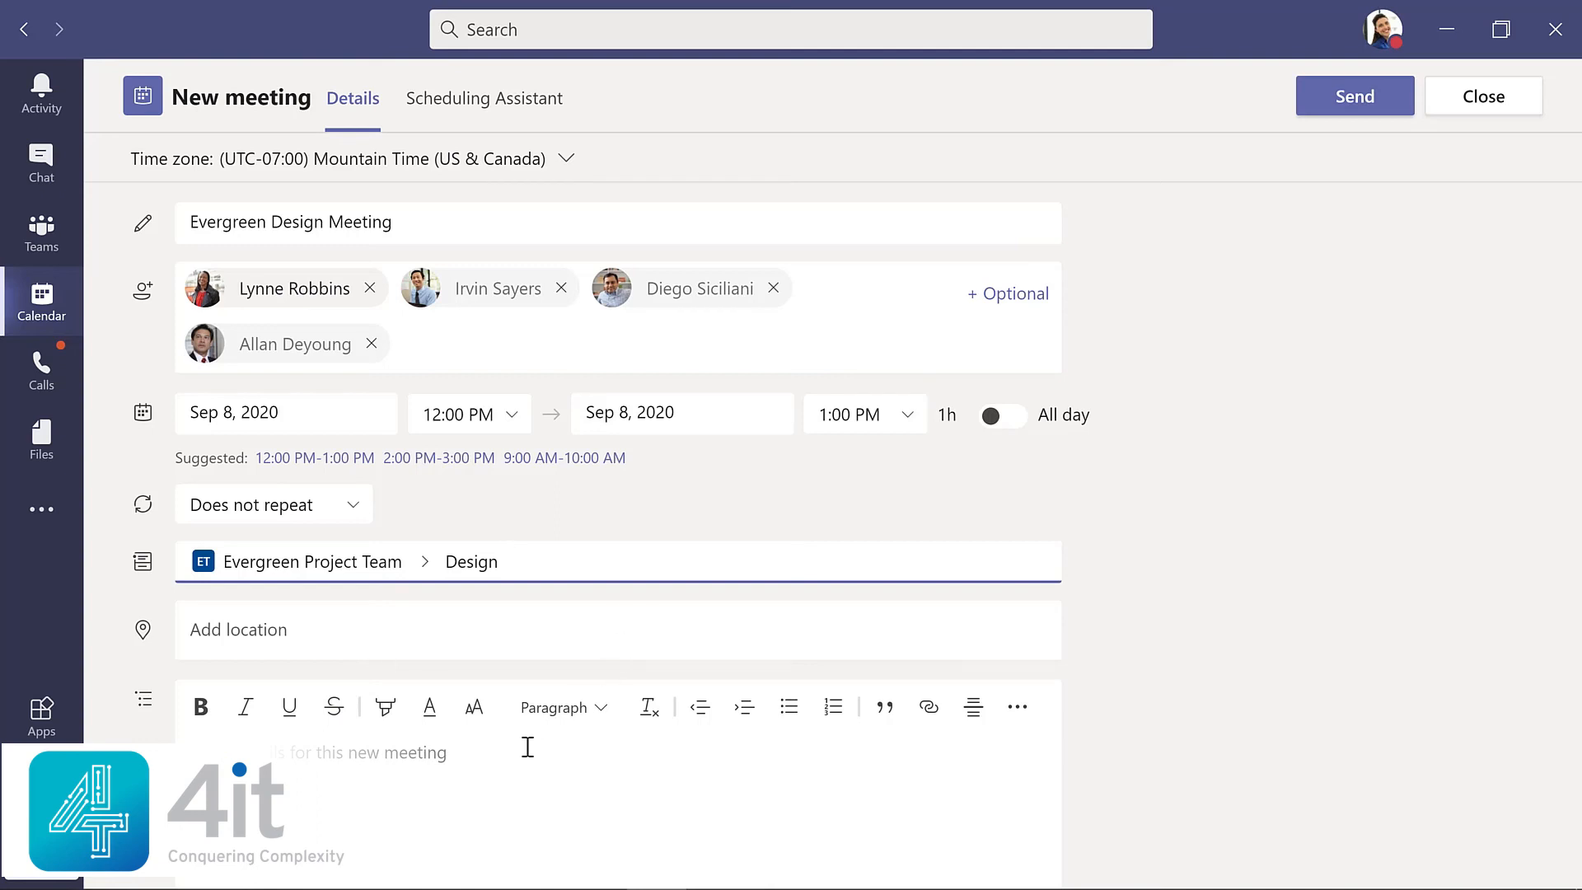
pyautogui.click(436, 752)
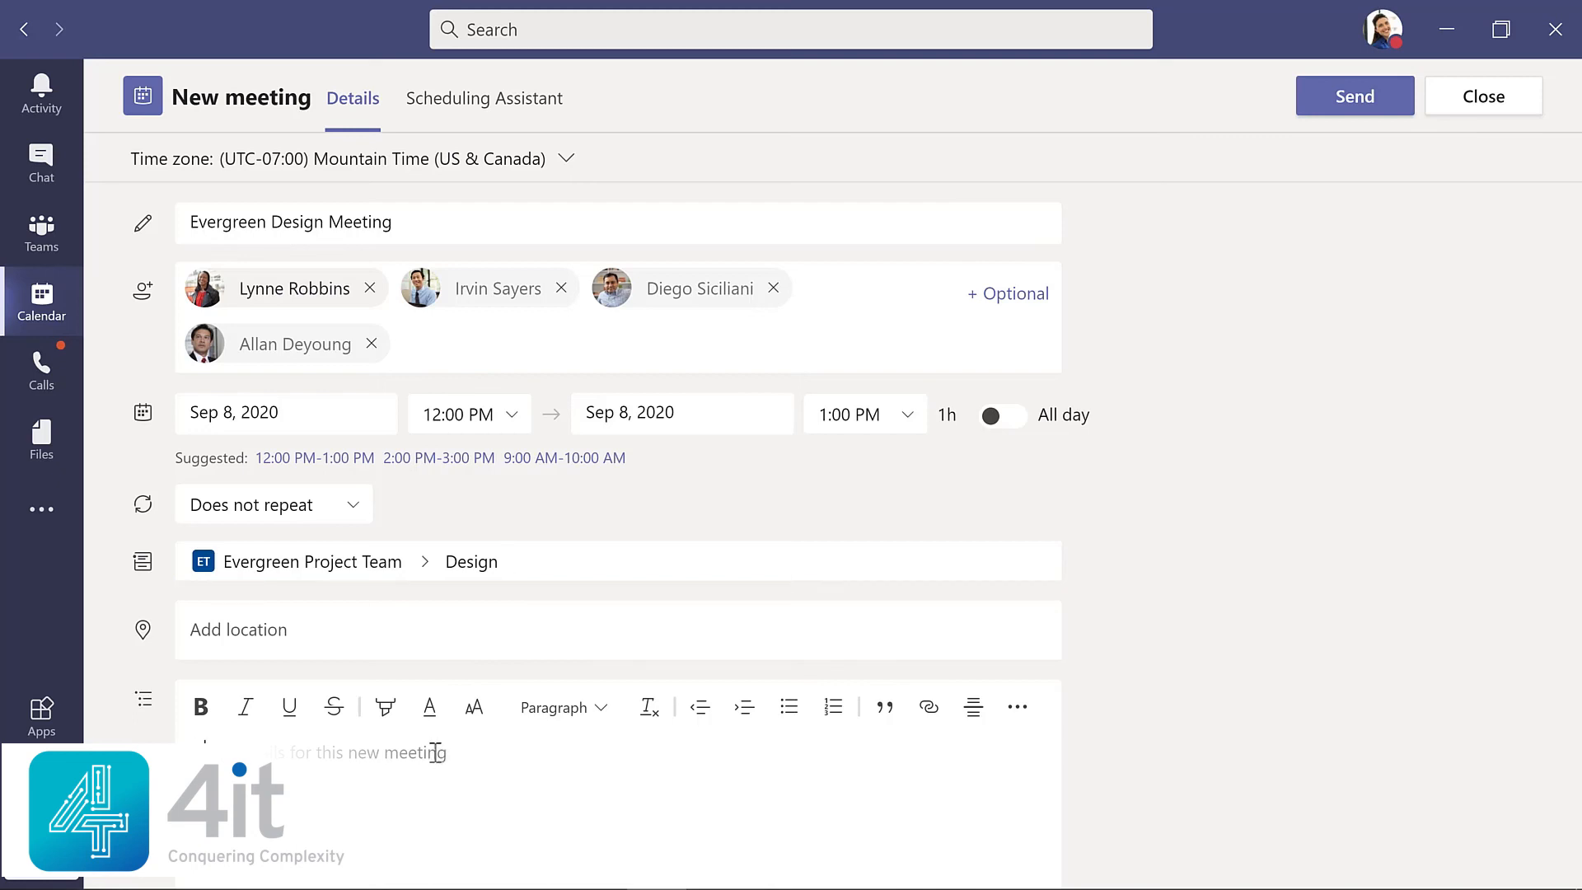
pyautogui.write('Meeting for design team')
pyautogui.click(1343, 103)
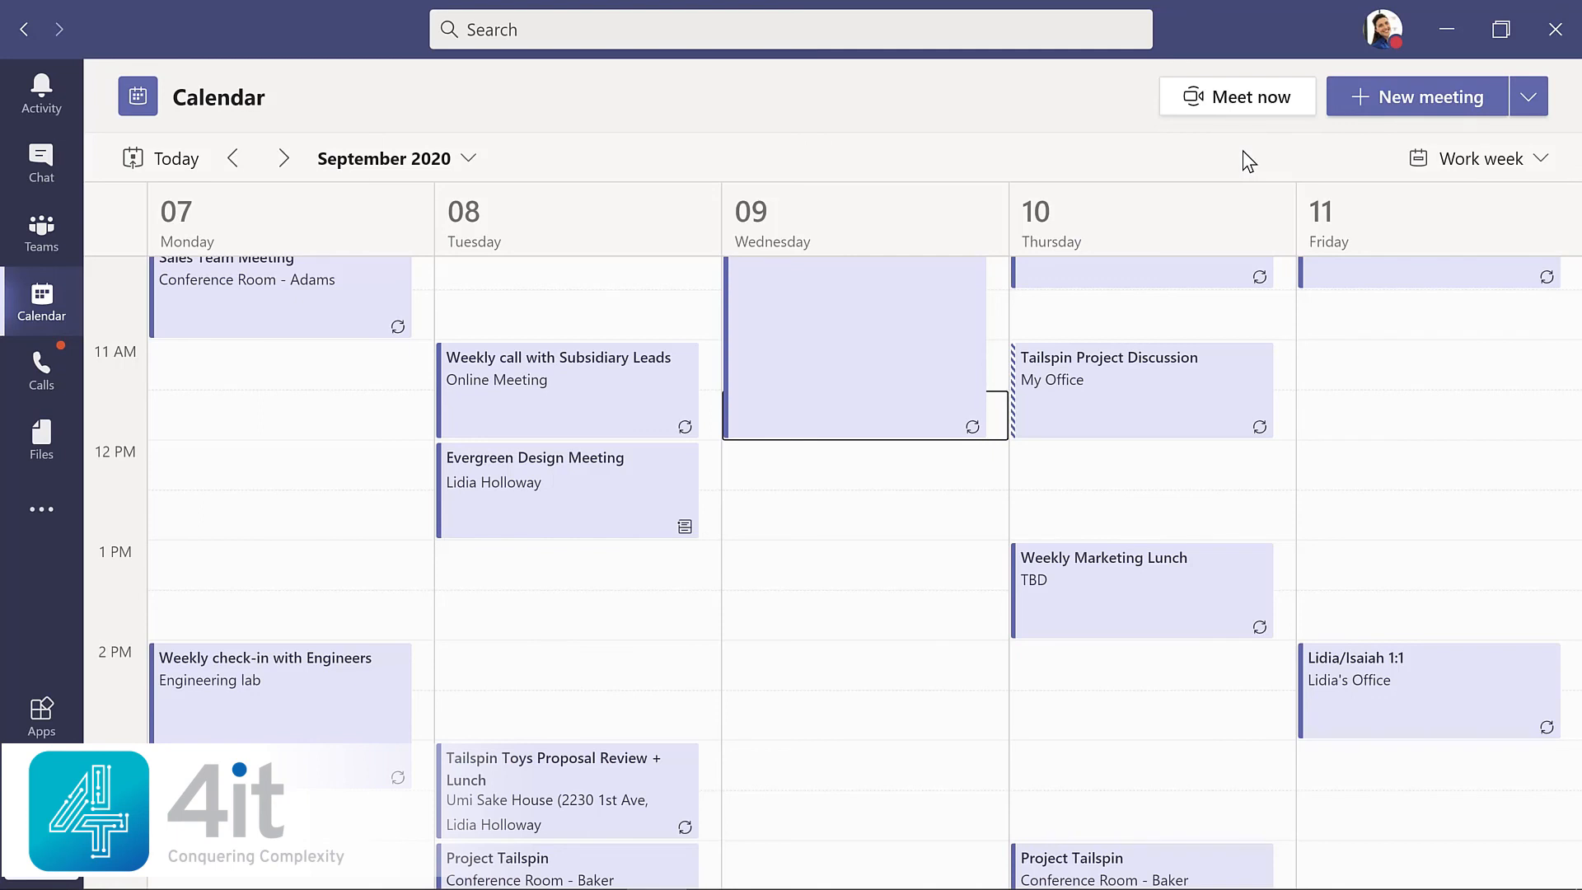
# Start an instant meeting in the Design channel titled "Updates to planning document" and open its additional meeting actions
pyautogui.click(43, 233)
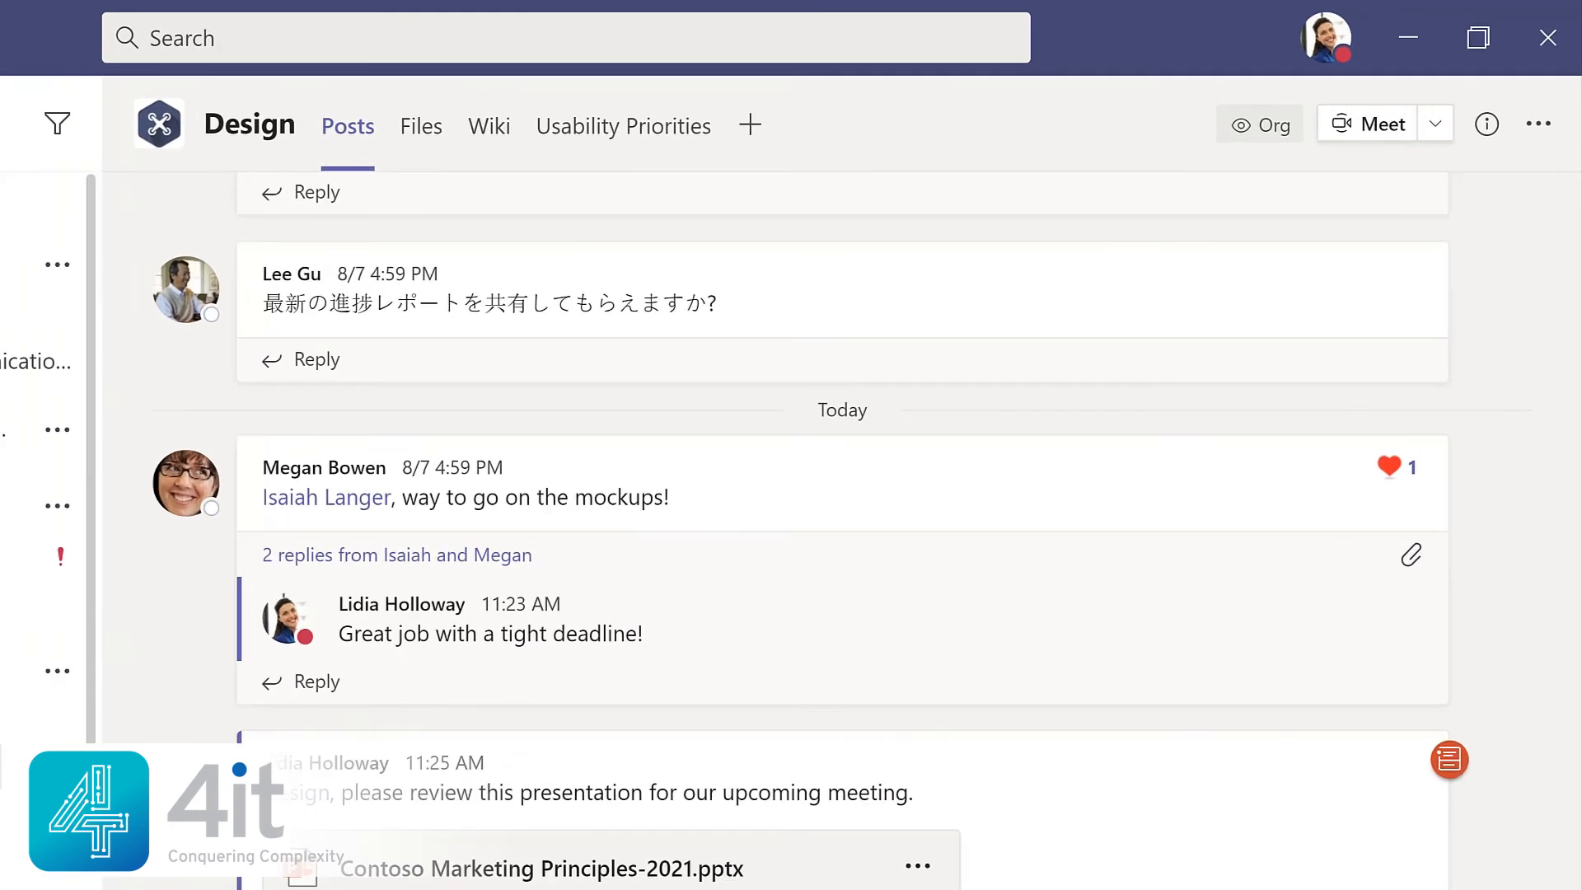
pyautogui.click(1467, 96)
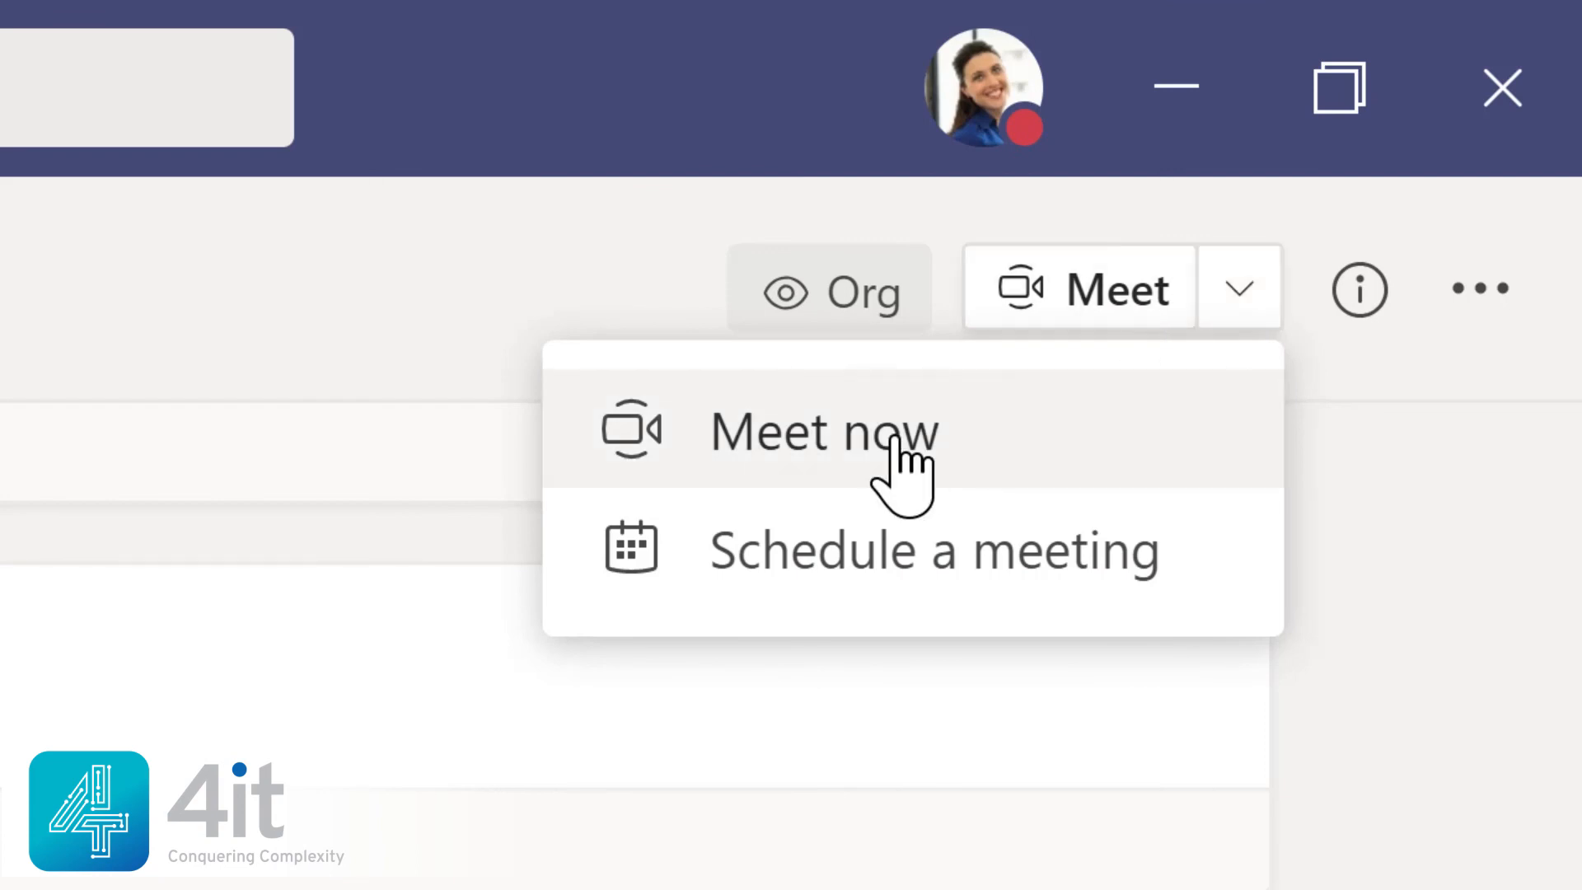
pyautogui.click(834, 432)
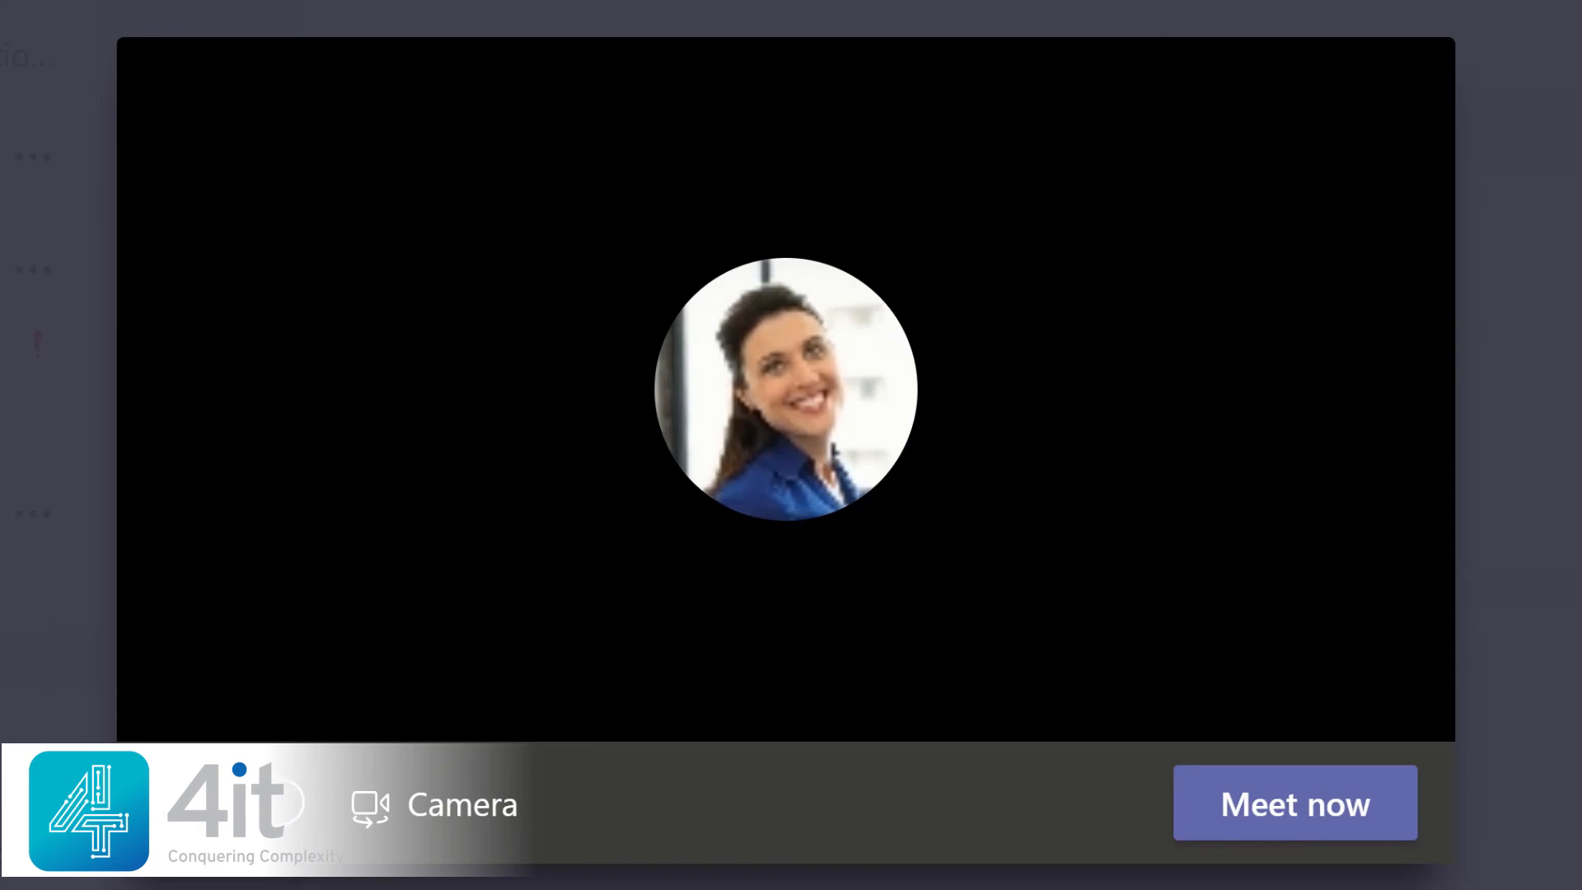
pyautogui.write('Updates ')
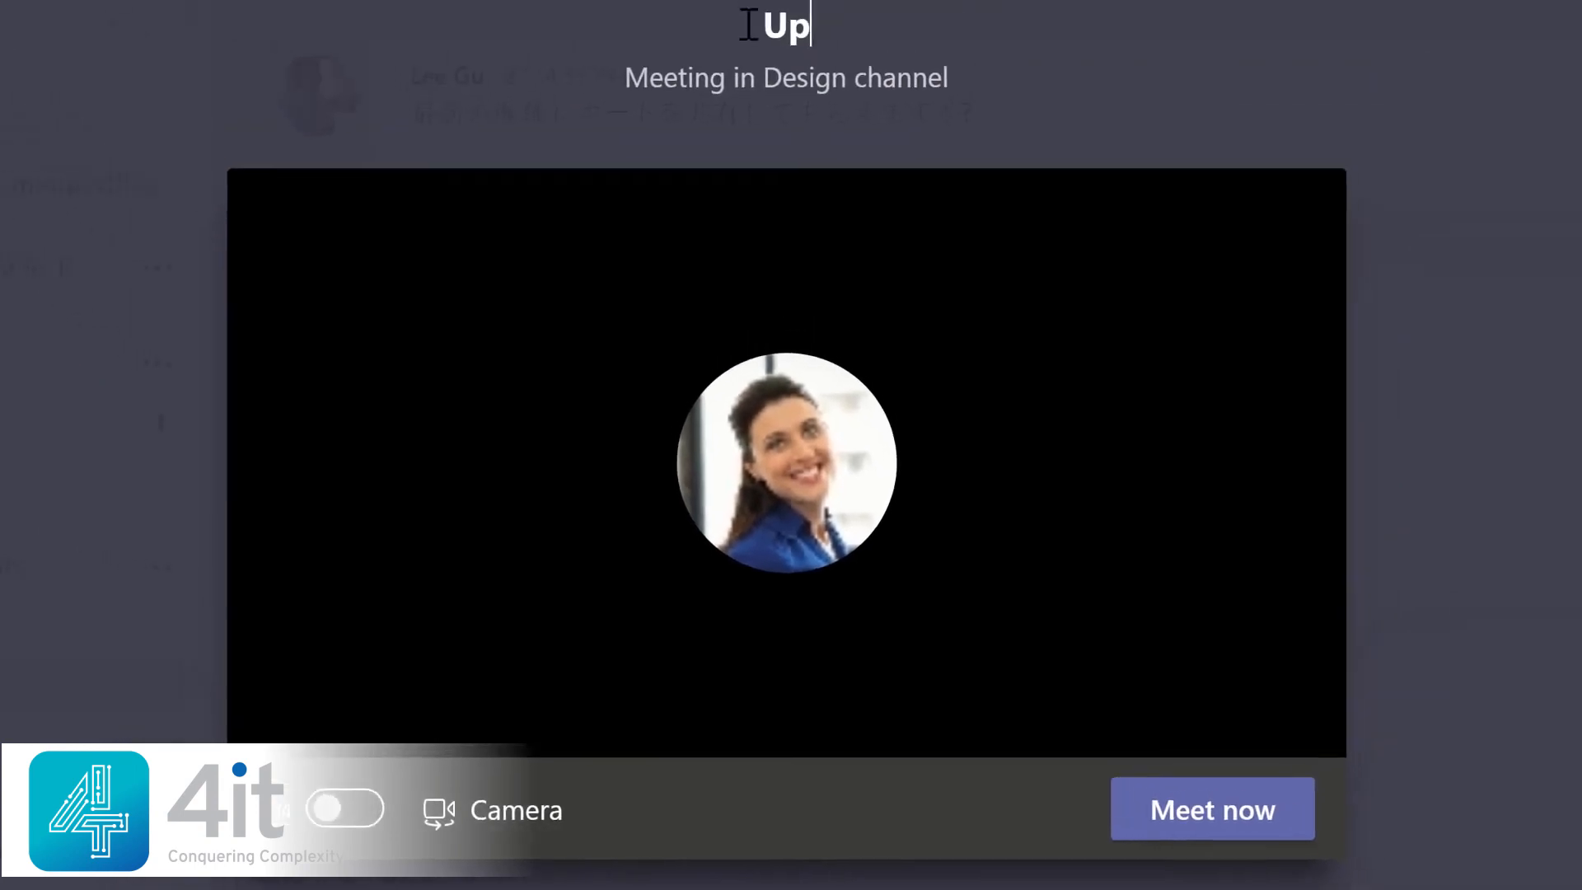
pyautogui.write('to planning document')
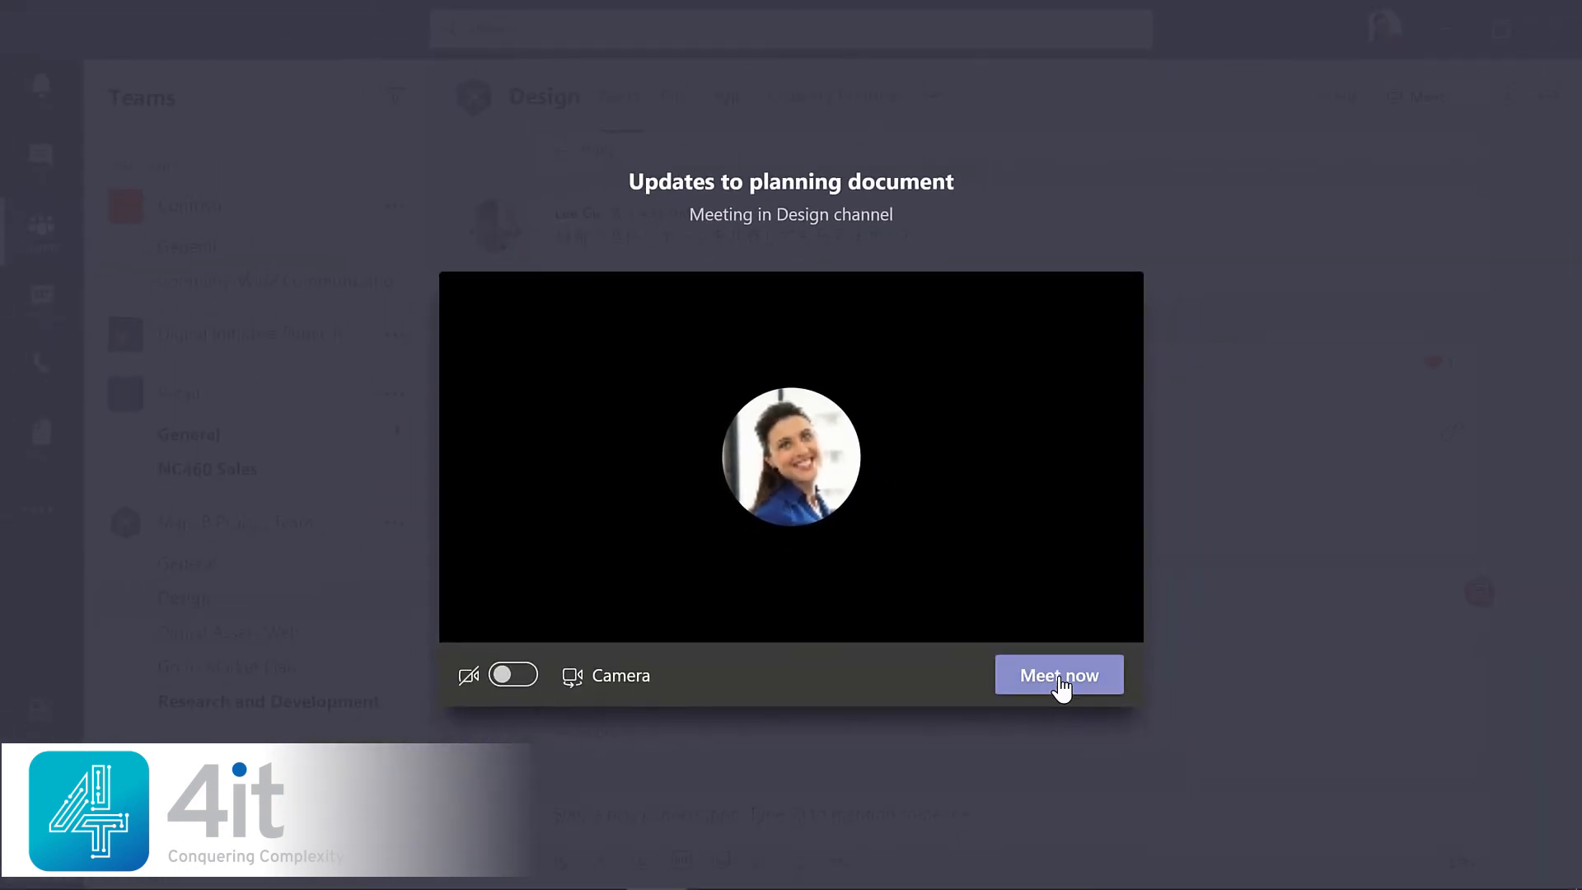
pyautogui.click(1140, 764)
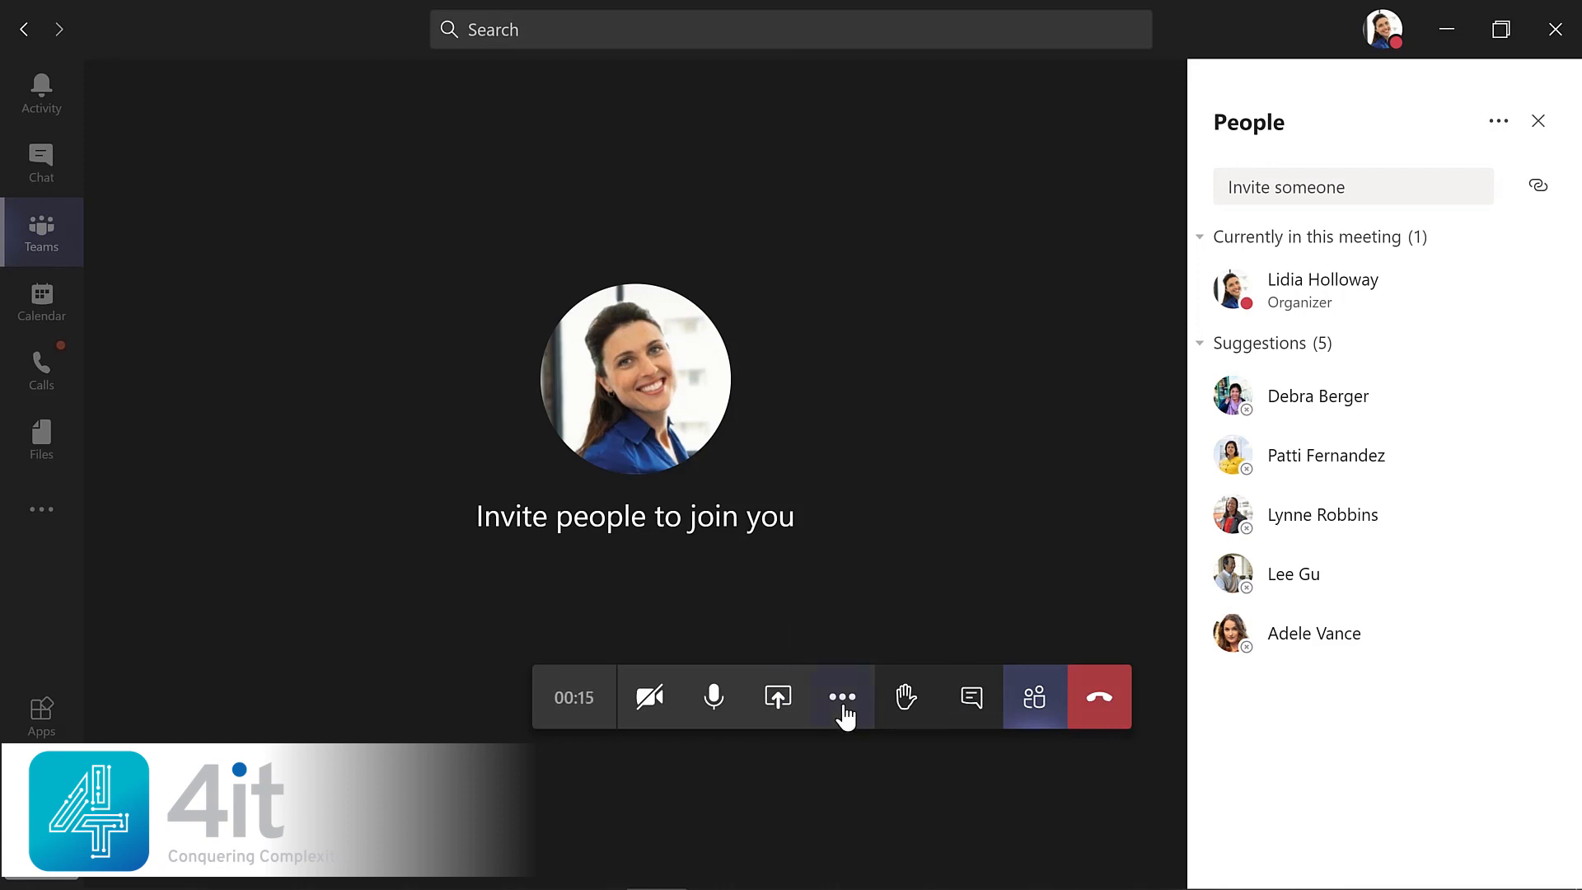
pyautogui.click(842, 709)
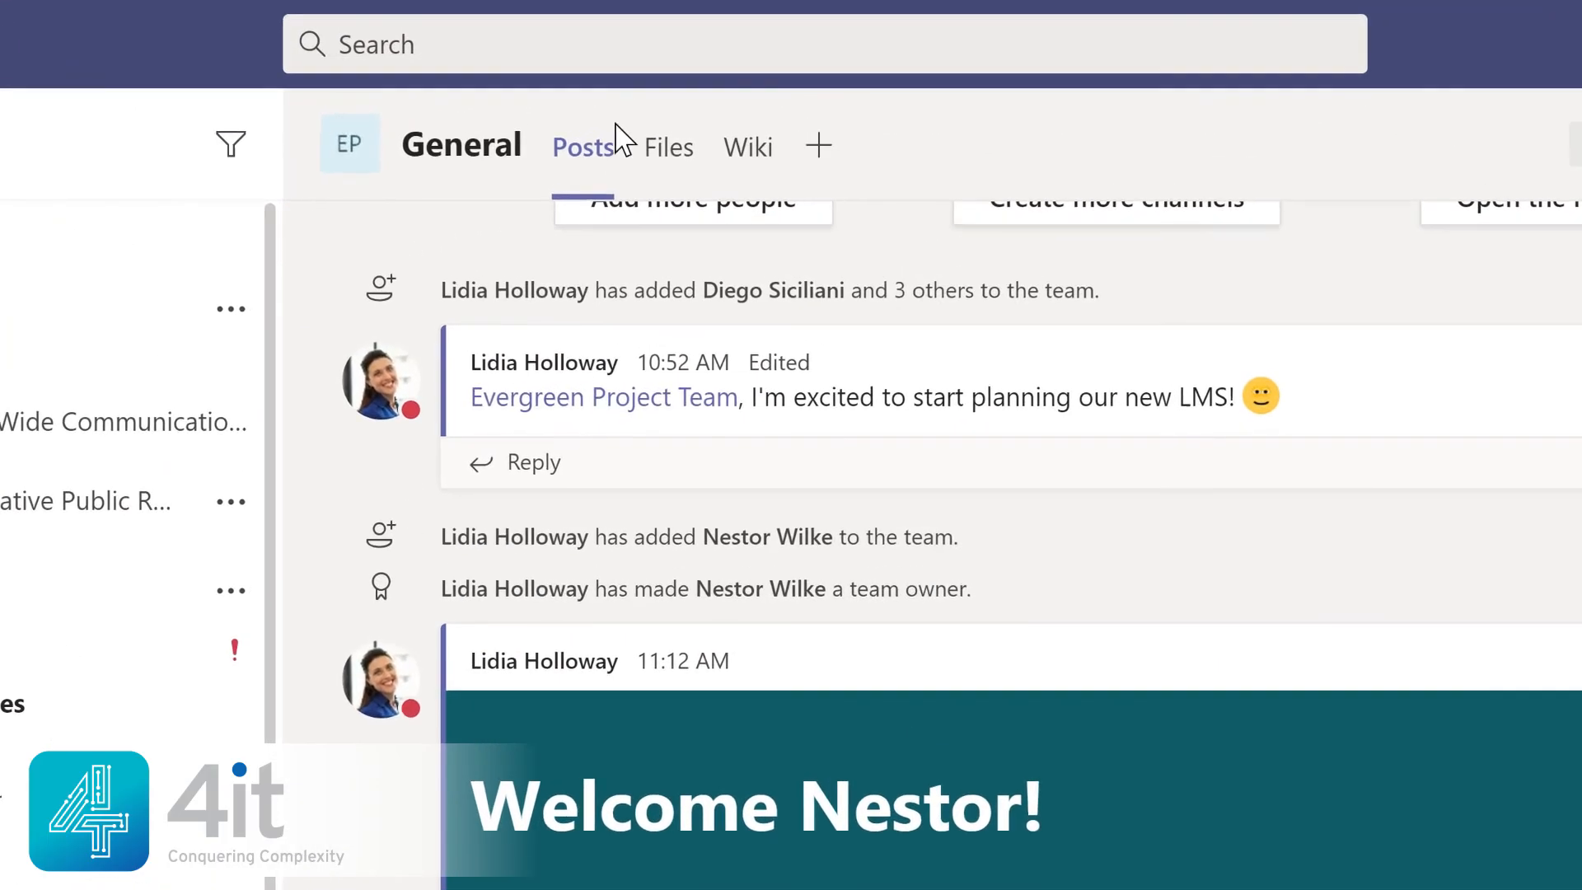
# Search for "marketing" and open the message result about conference swag from the Sales and Marketing team's General channel
pyautogui.click(578, 38)
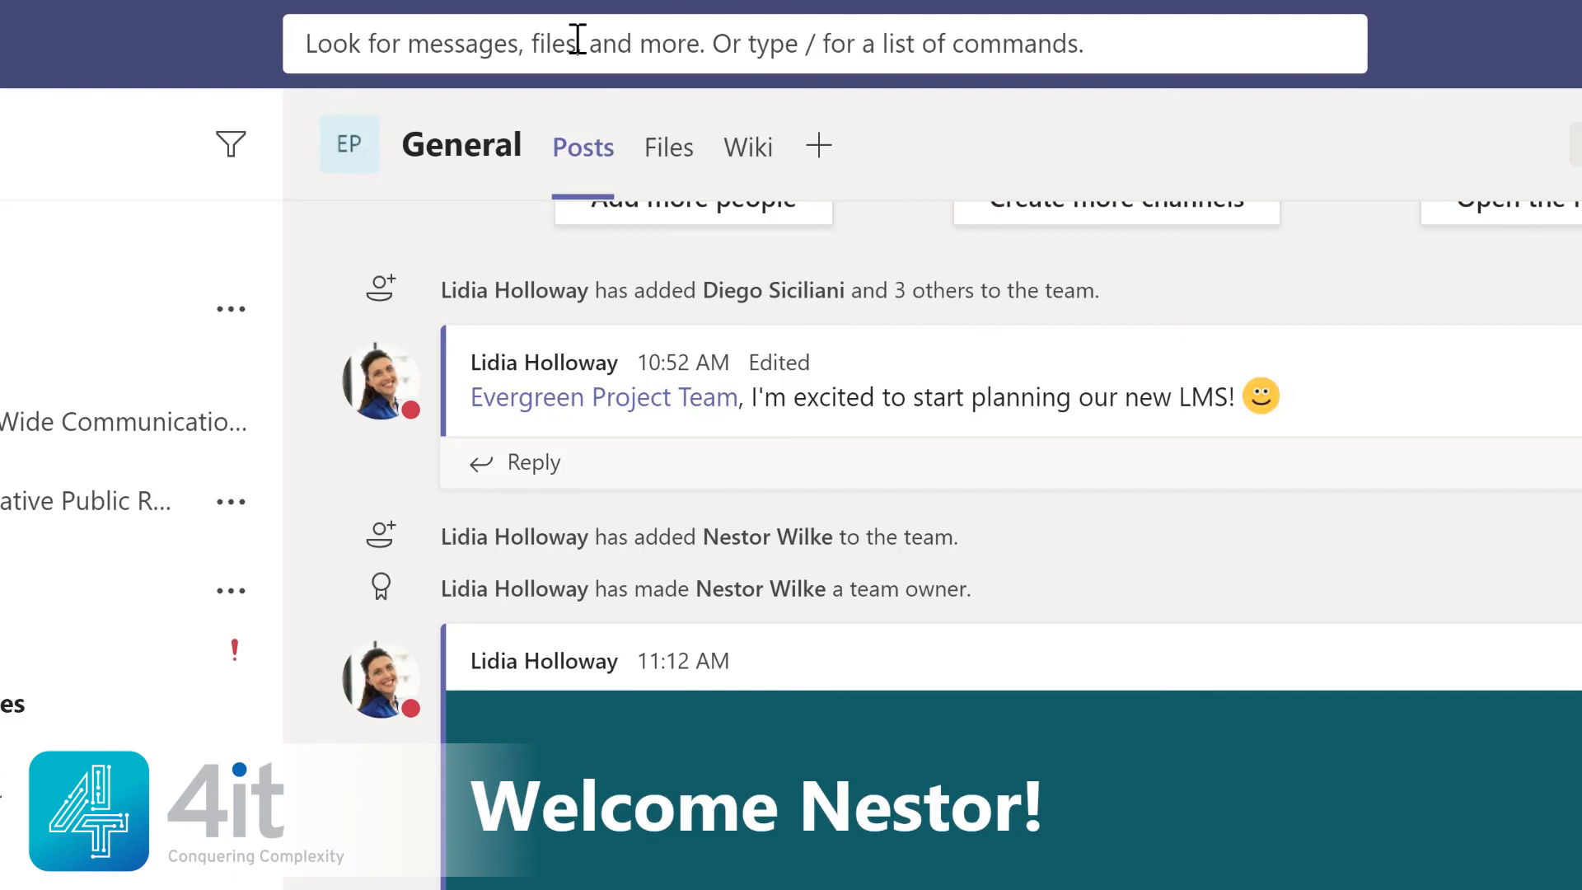
pyautogui.write('marketing')
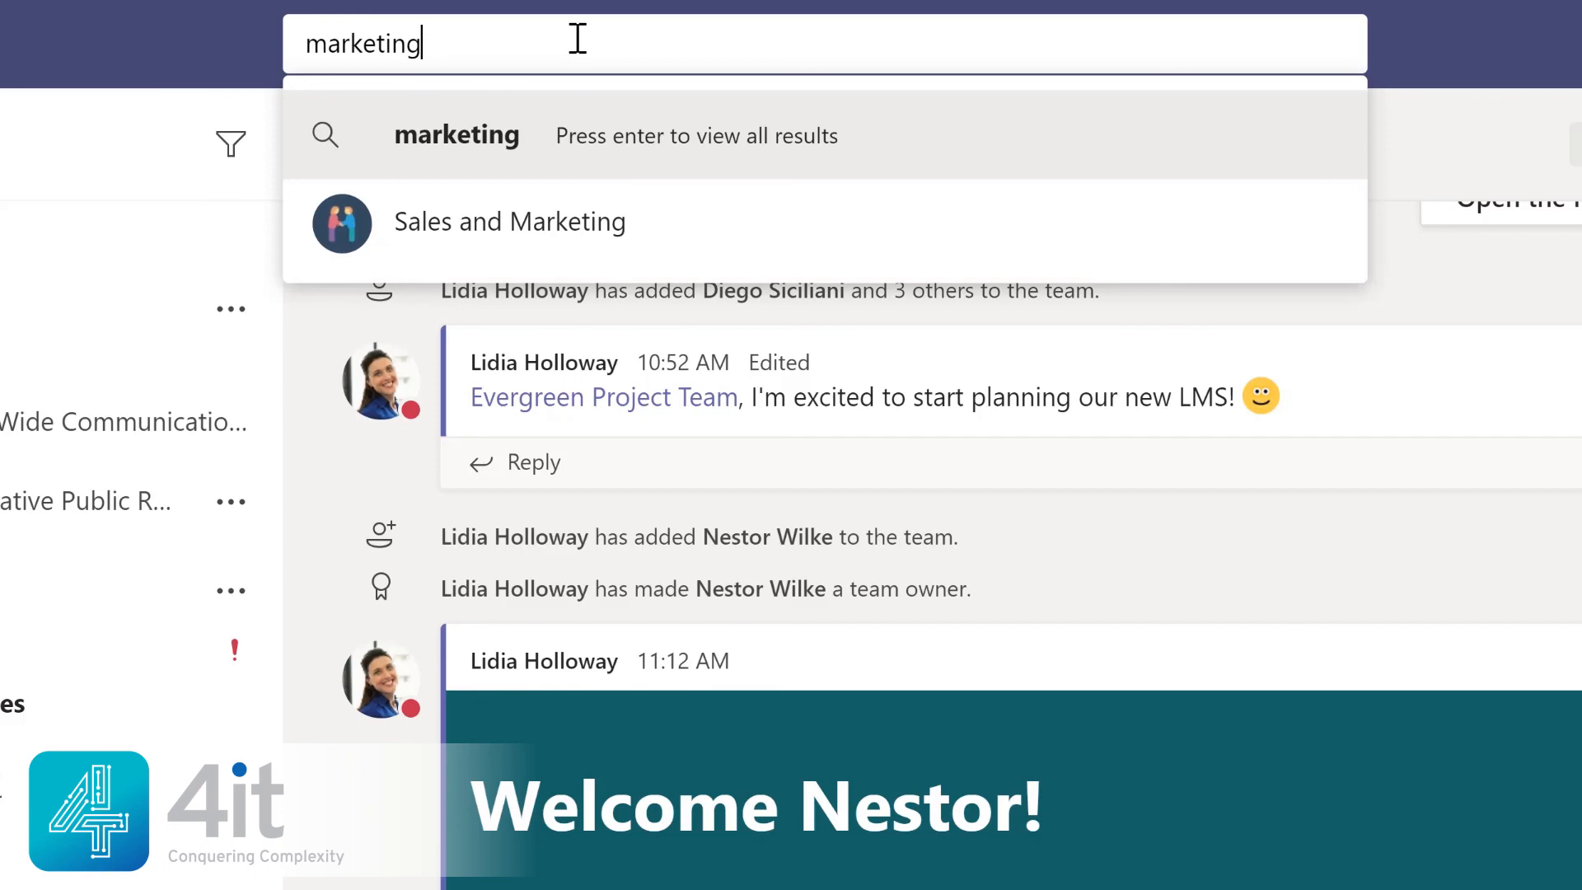
pyautogui.press('Return')
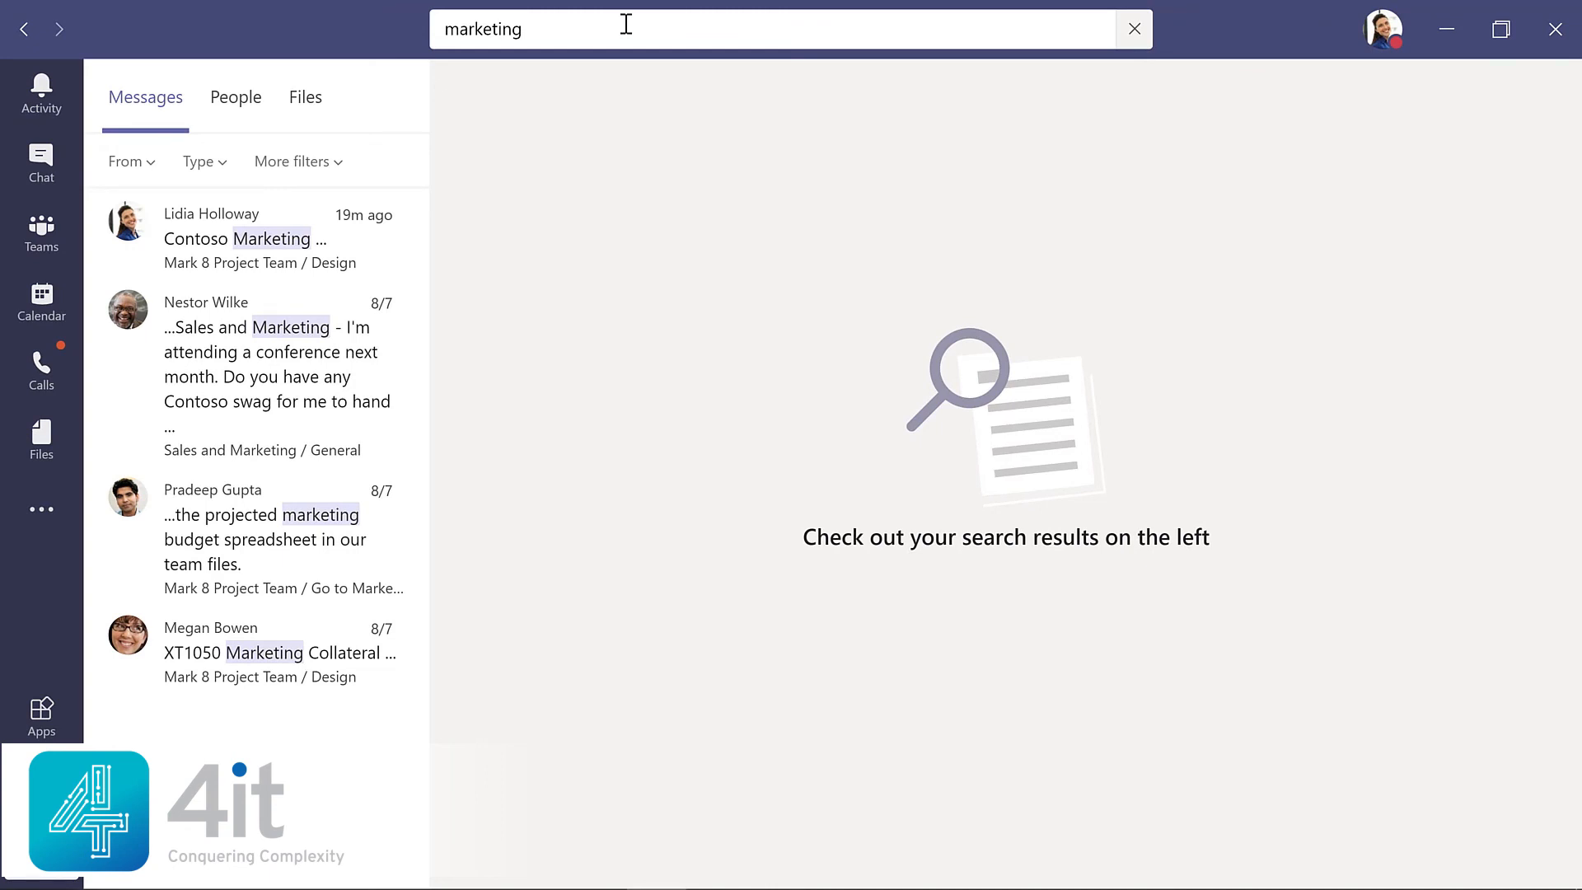
pyautogui.click(245, 360)
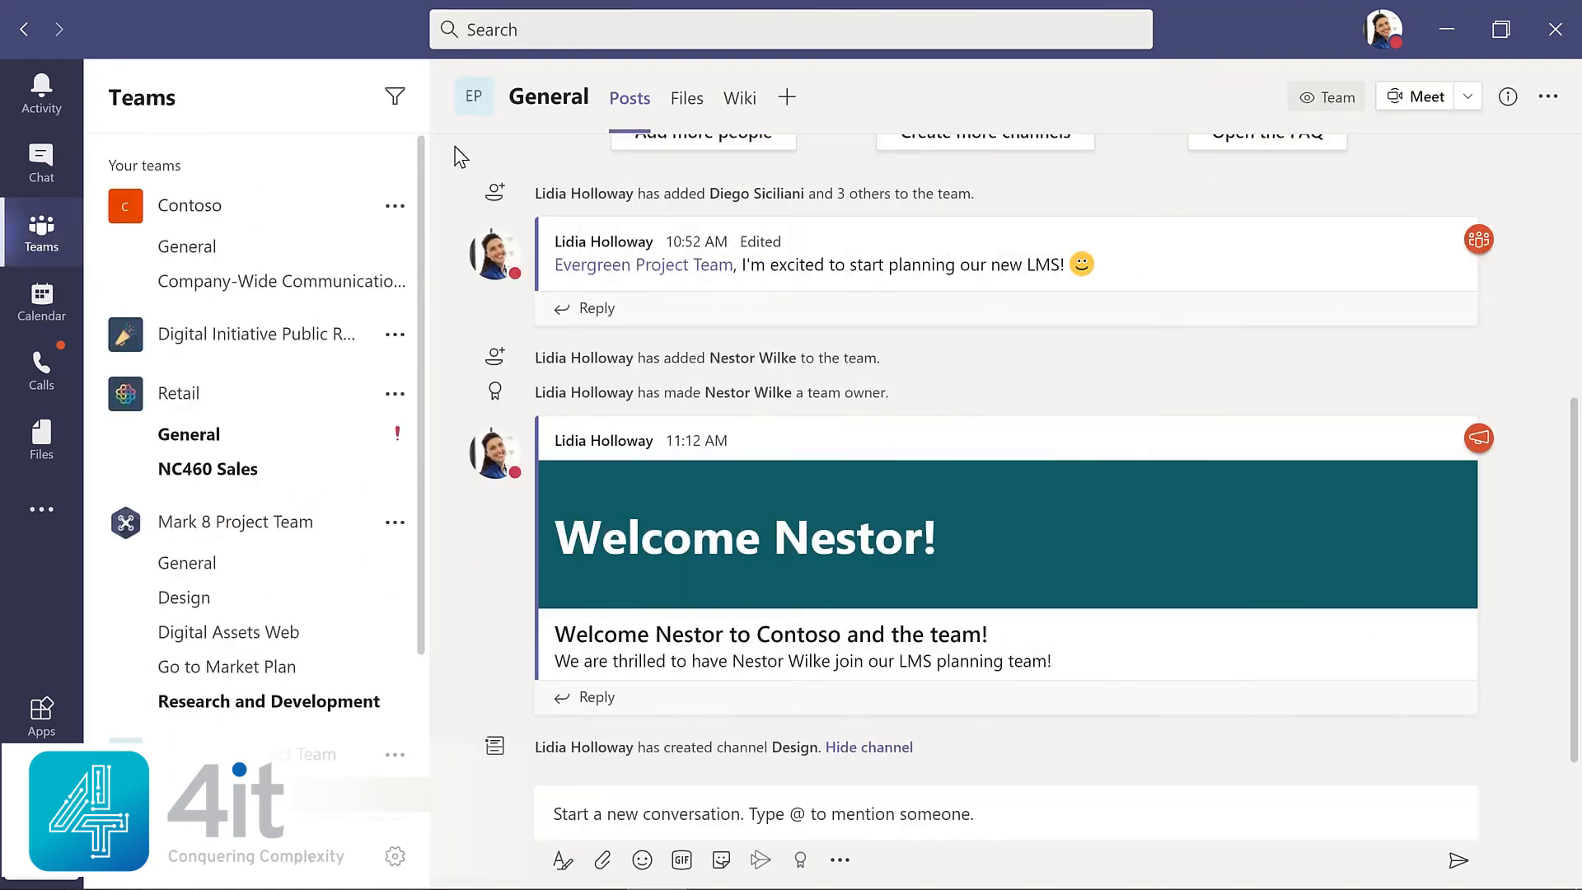
# Bring up the list of slash commands and run /keys to view the keyboard shortcuts
pyautogui.click(540, 29)
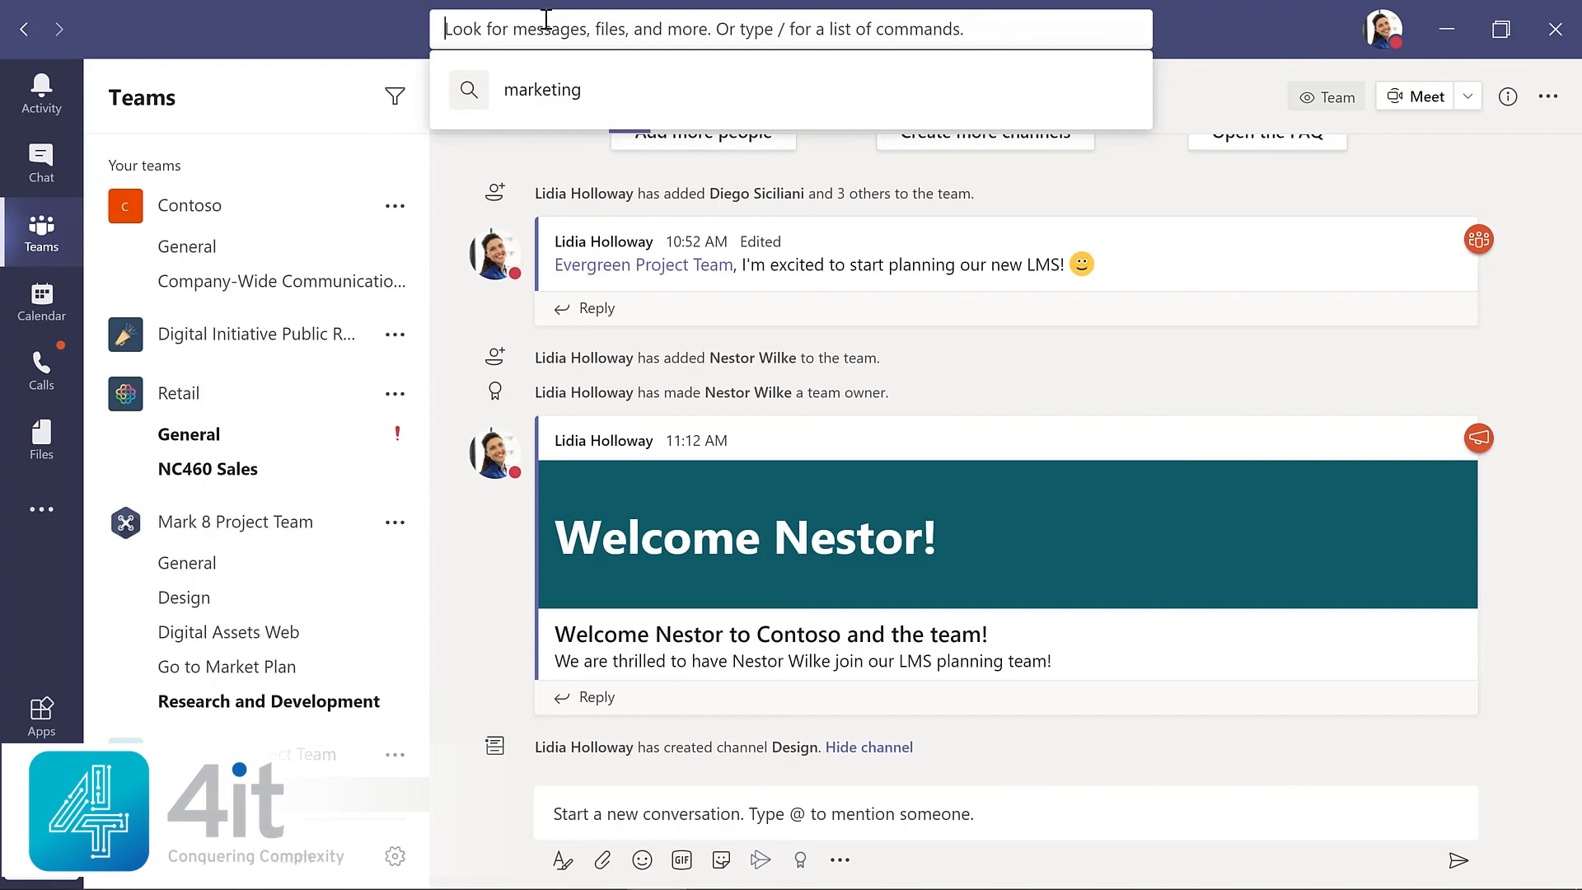
pyautogui.write('/')
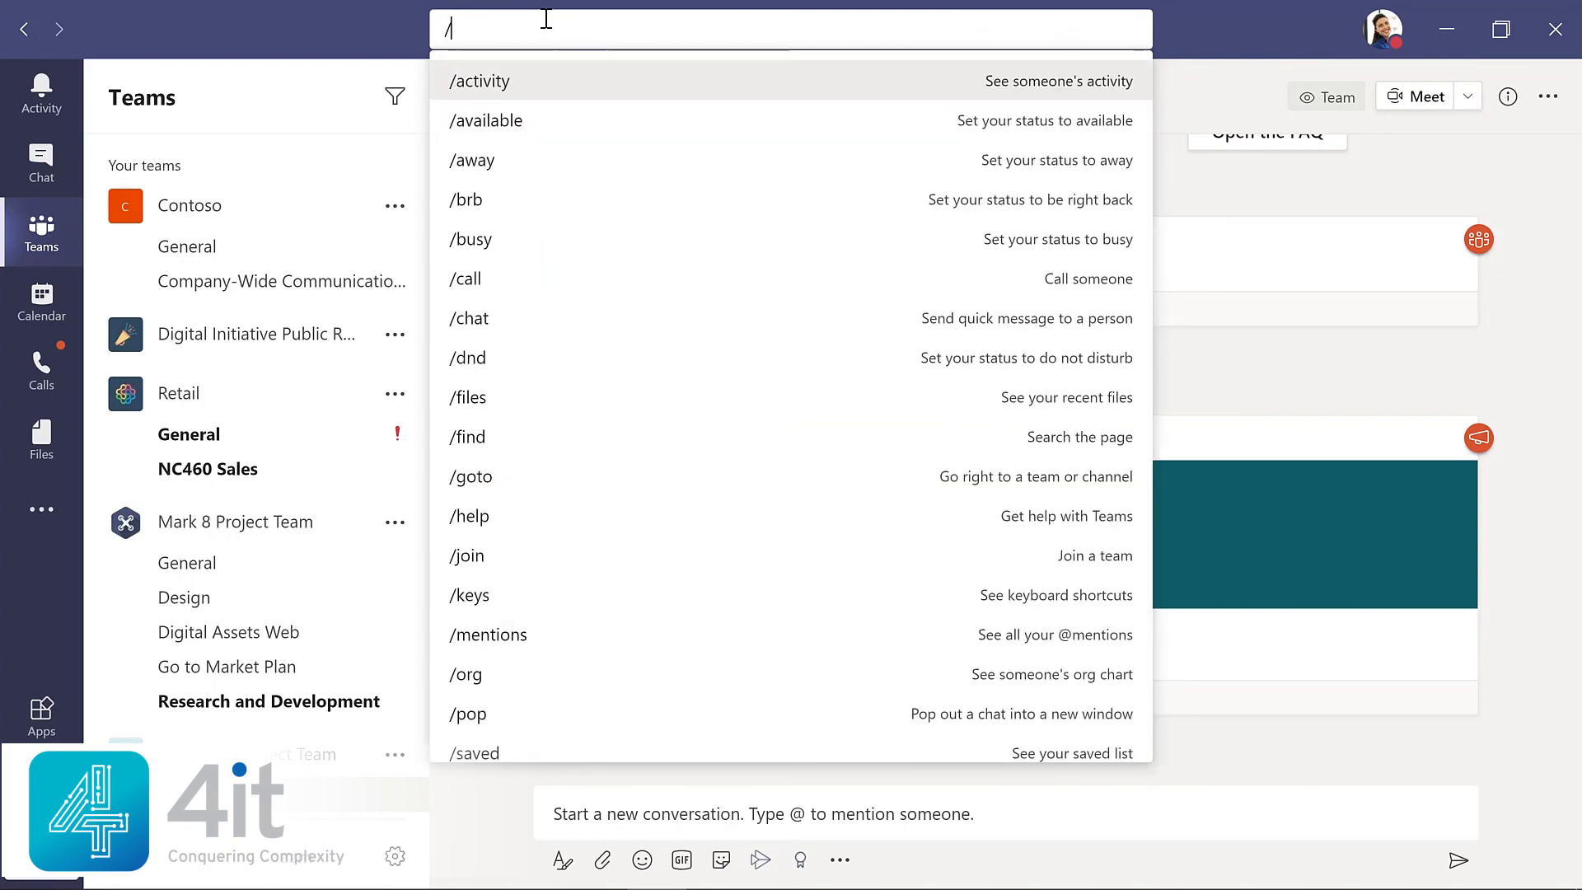
pyautogui.click(1463, 393)
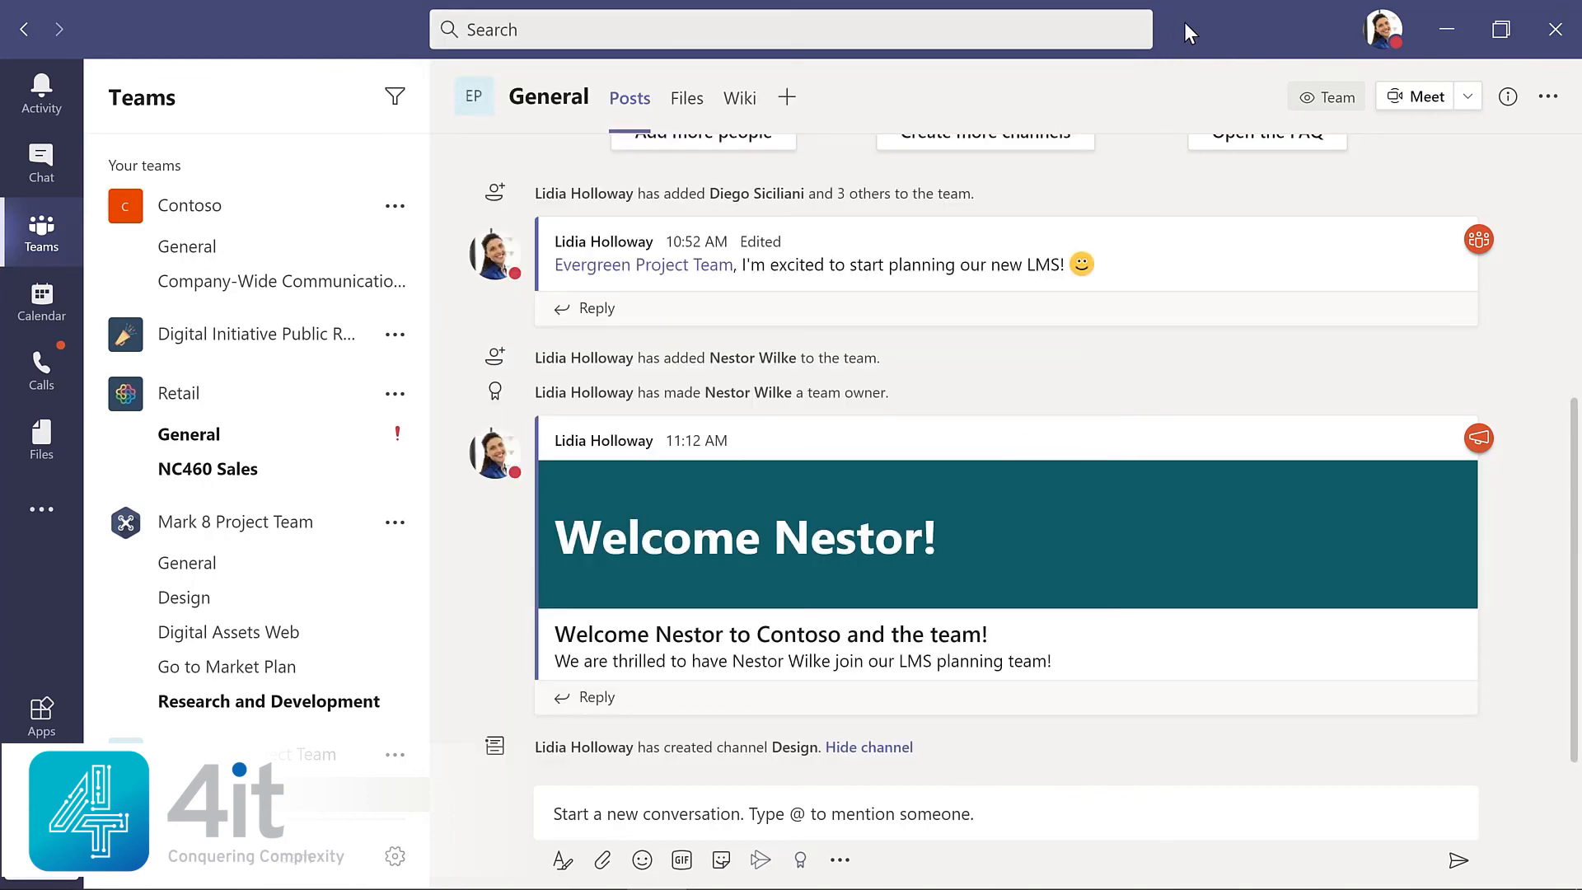
pyautogui.hotkey('ctrl', '/')
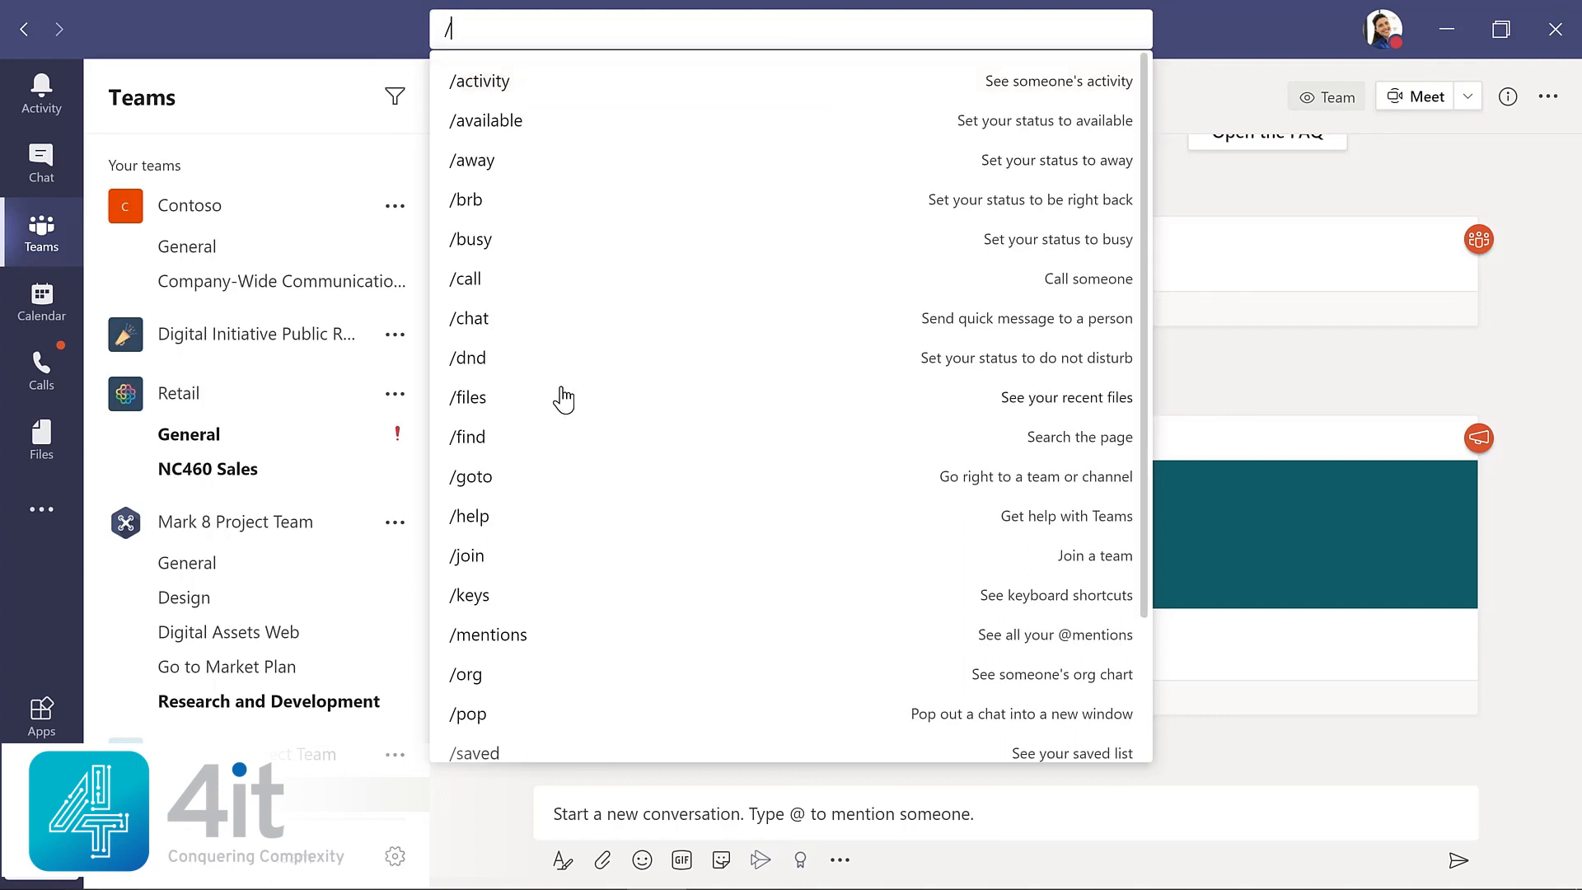
pyautogui.click(483, 600)
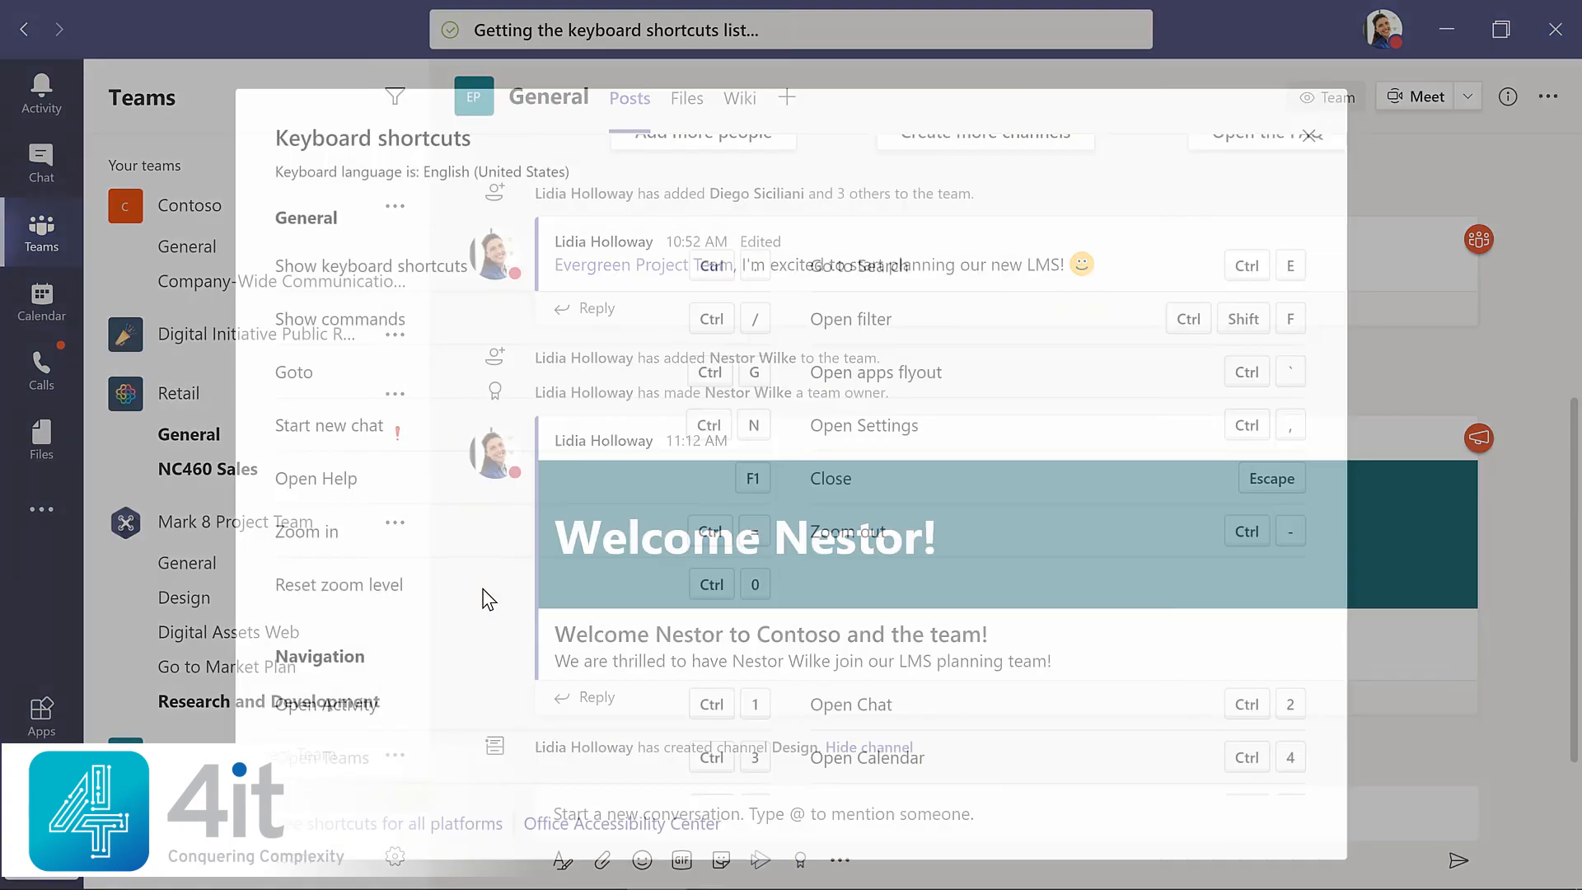